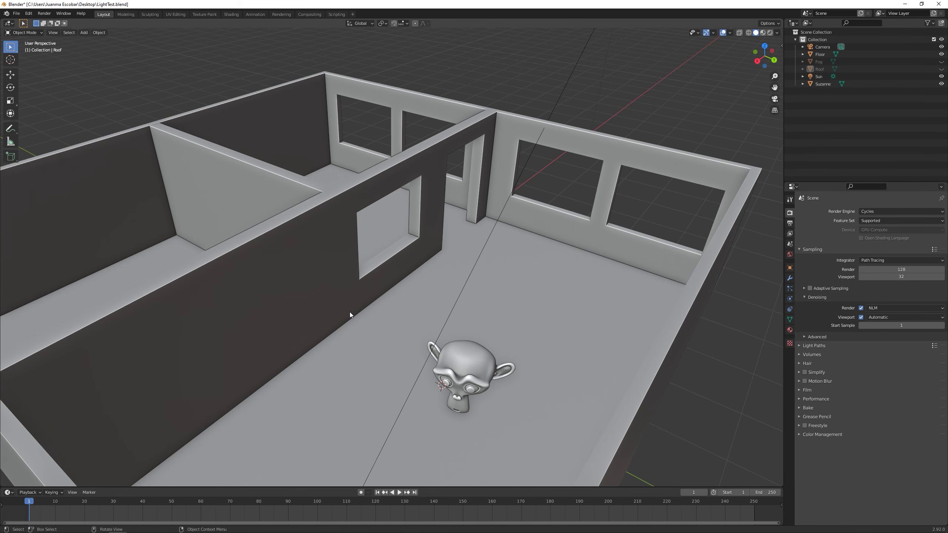
# Look through the scene camera and unhide the Roof and Fog objects
pyautogui.press('KP_0')
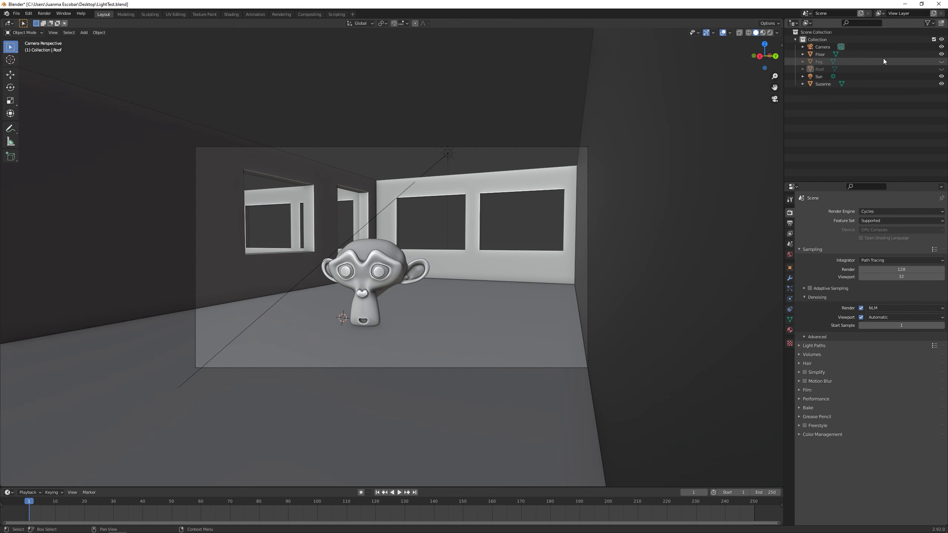
pyautogui.click(942, 69)
pyautogui.click(941, 62)
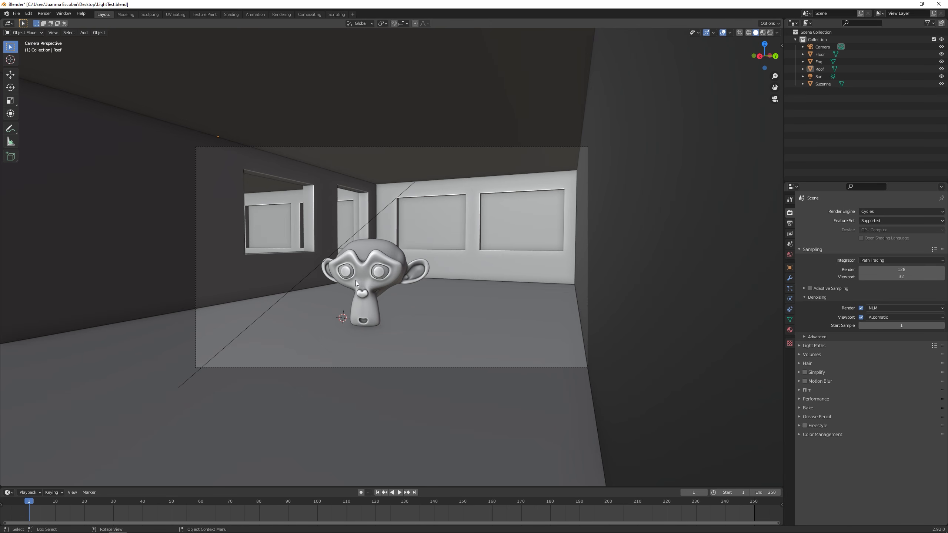
# Render the camera view with Cycles, review the finished image and close the render window
pyautogui.press('F12')
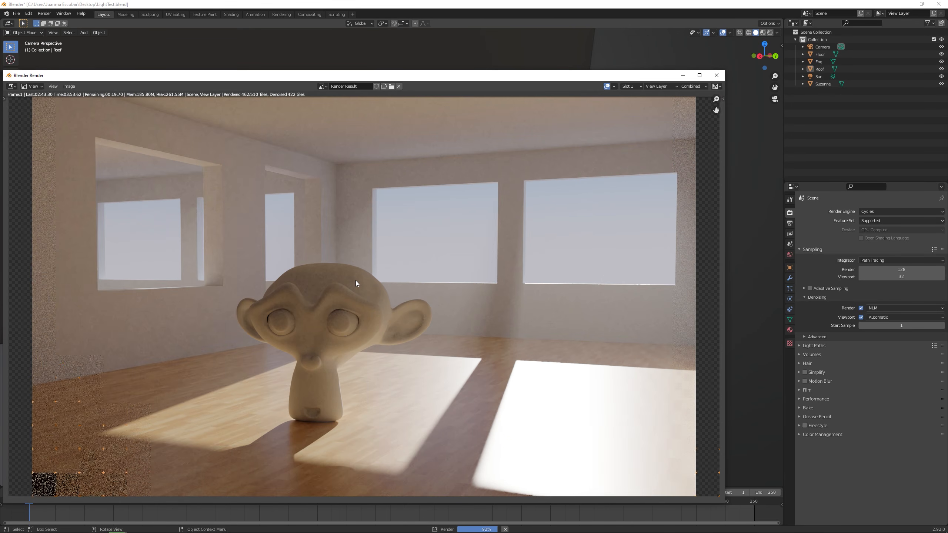
pyautogui.moveTo(336, 78); pyautogui.dragTo(356, 67)
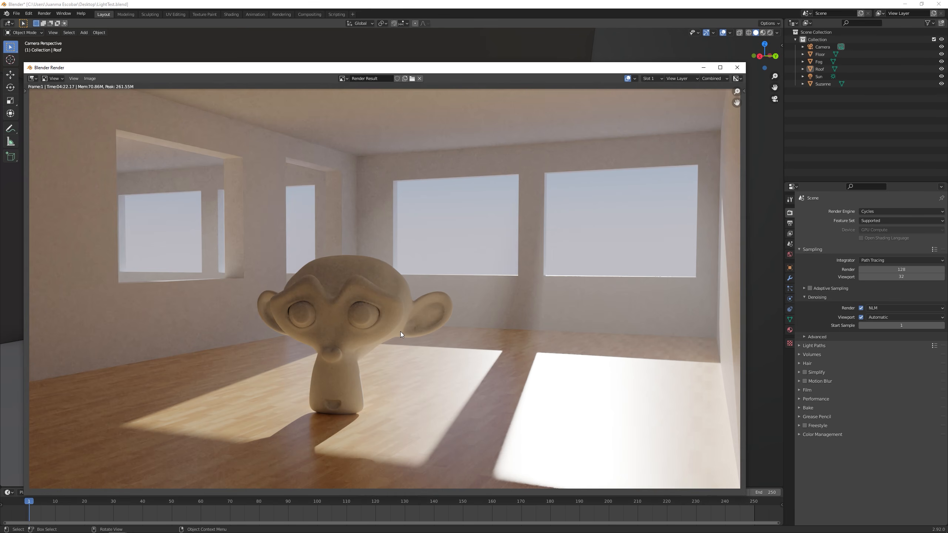
pyautogui.moveTo(312, 68); pyautogui.dragTo(317, 66)
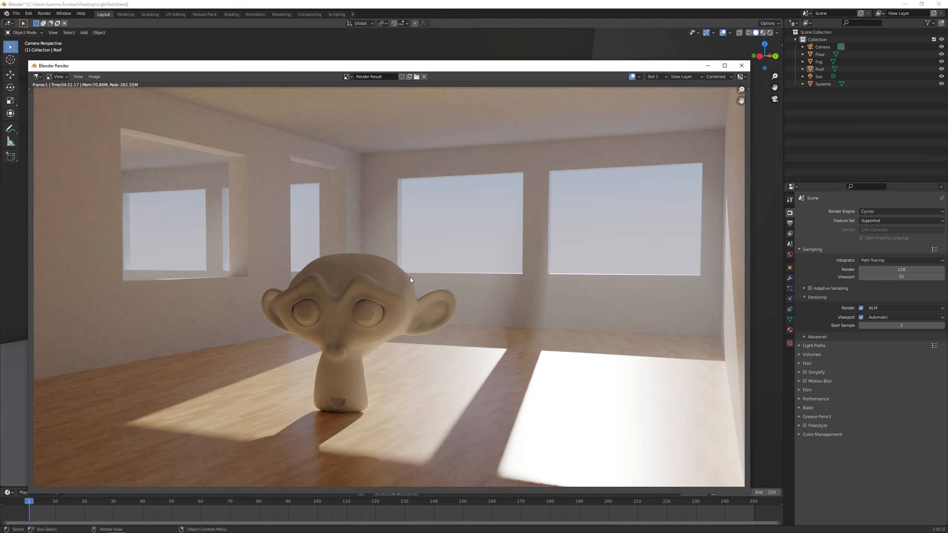
pyautogui.click(742, 65)
# Preview the room interior around Suzanne in Rendered shading, and return the viewport to Solid shading
pyautogui.moveTo(402, 282); pyautogui.dragTo(499, 235, button='middle')
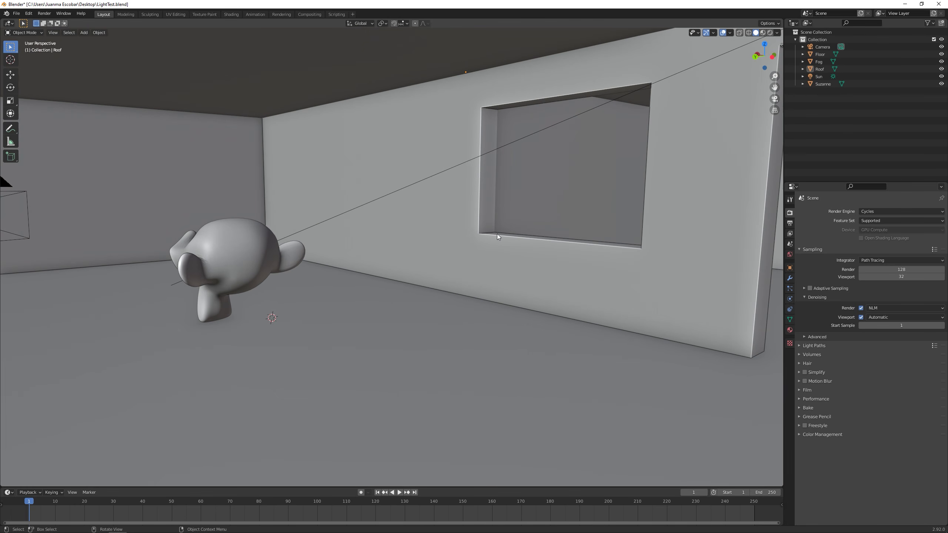
pyautogui.moveTo(430, 286); pyautogui.dragTo(329, 328, button='middle')
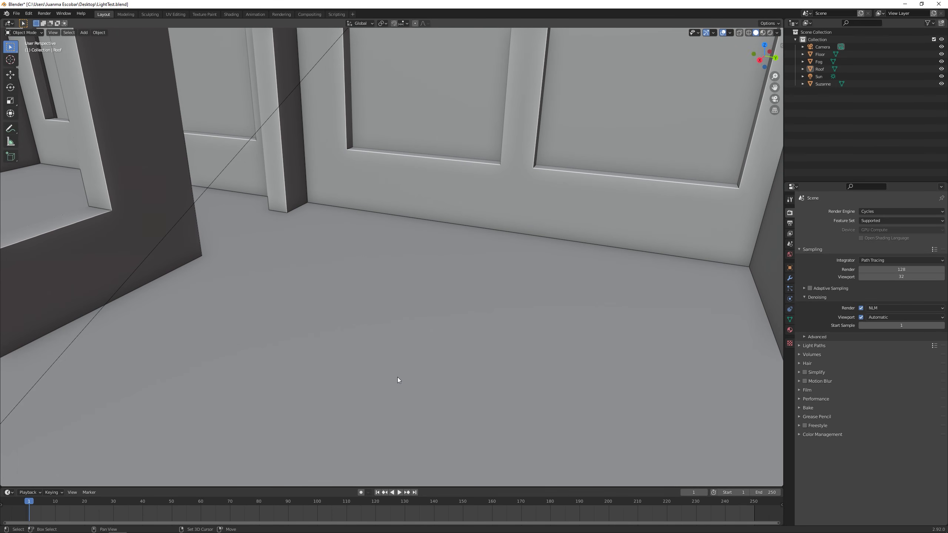
pyautogui.moveTo(397, 377); pyautogui.dragTo(430, 323, button='middle')
pyautogui.press('z')
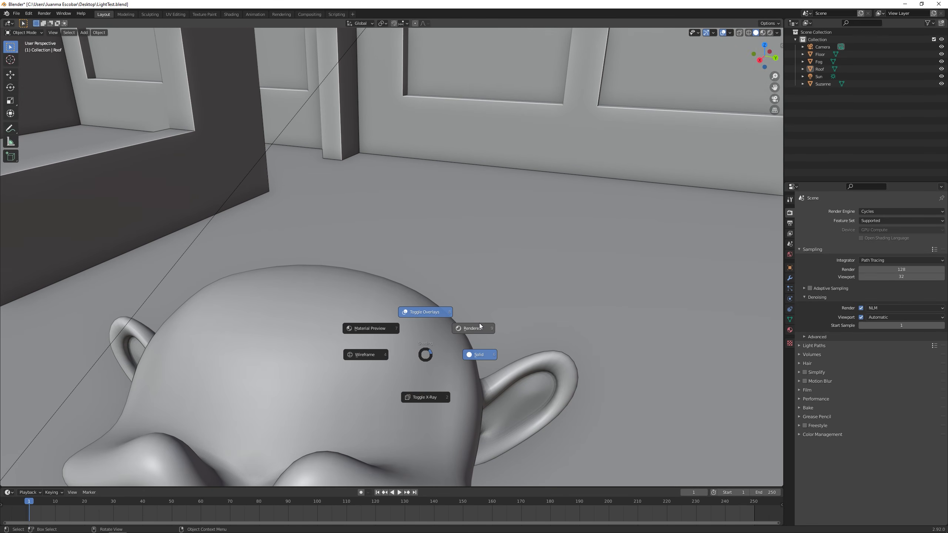
pyautogui.click(480, 326)
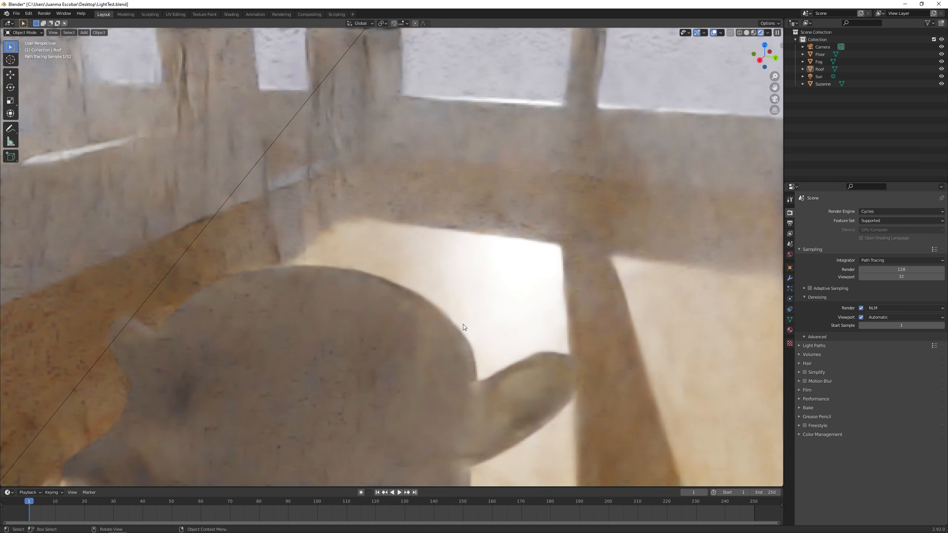
pyautogui.scroll(-5, 463, 324)
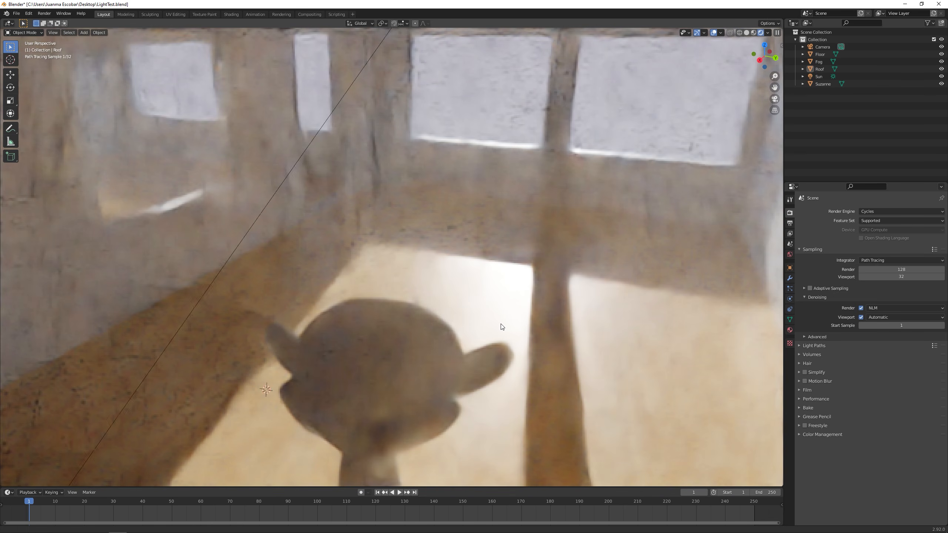
pyautogui.scroll(-4, 479, 316)
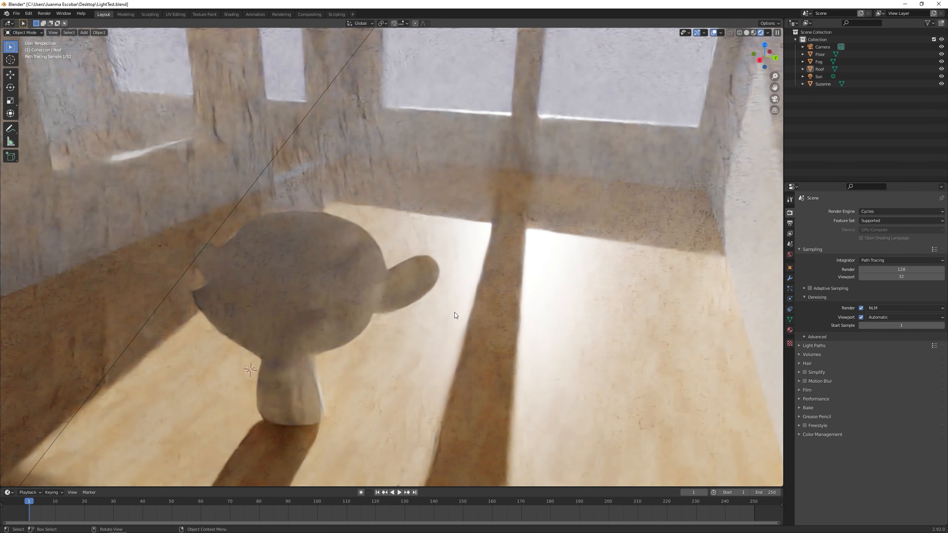
pyautogui.moveTo(473, 306); pyautogui.dragTo(574, 183, button='middle')
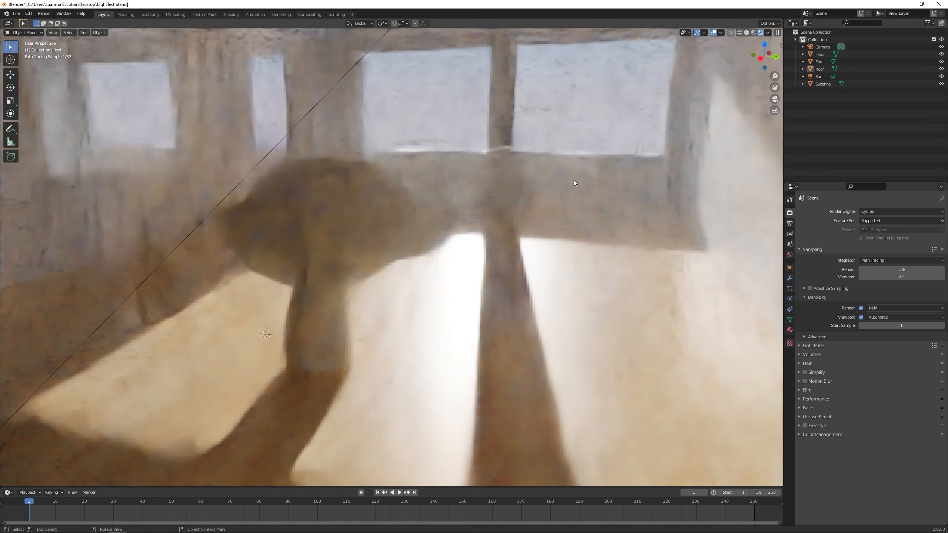
pyautogui.press('z')
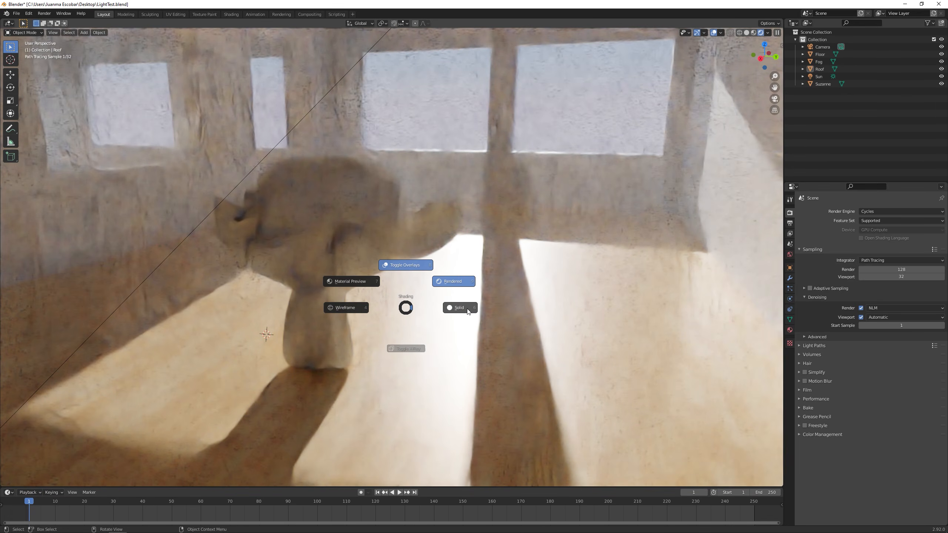
pyautogui.click(468, 311)
# Hide the Fog and Roof objects to expose the house interior from above
pyautogui.moveTo(448, 311)
pyautogui.mouseDown(button='middle')
pyautogui.moveTo(567, 300)
pyautogui.moveTo(606, 314)
pyautogui.moveTo(508, 308)
pyautogui.moveTo(506, 280)
pyautogui.moveTo(297, 315)
pyautogui.mouseUp(button='middle')
pyautogui.scroll(-6, 297, 314)
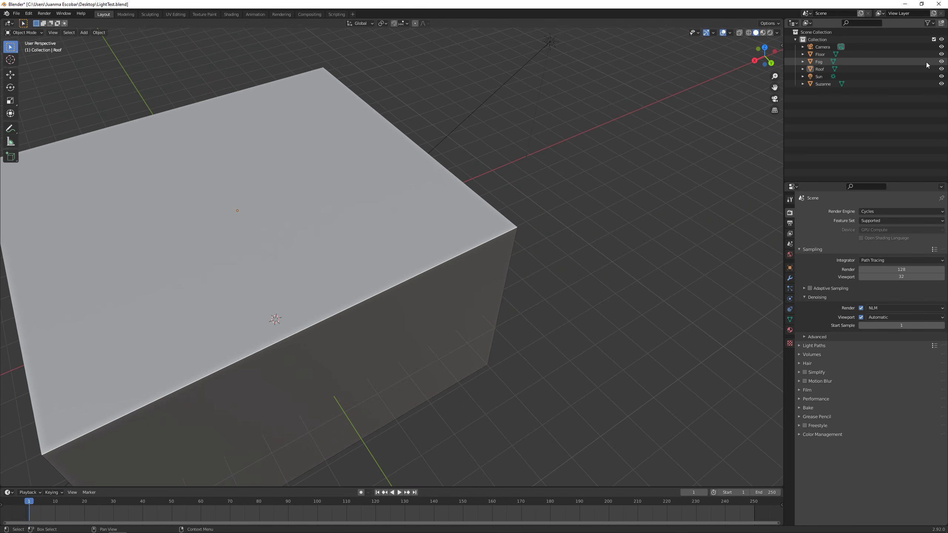
pyautogui.click(942, 61)
pyautogui.click(942, 69)
pyautogui.moveTo(302, 305); pyautogui.dragTo(380, 386, button='middle')
pyautogui.scroll(5, 439, 334)
pyautogui.scroll(-4, 415, 315)
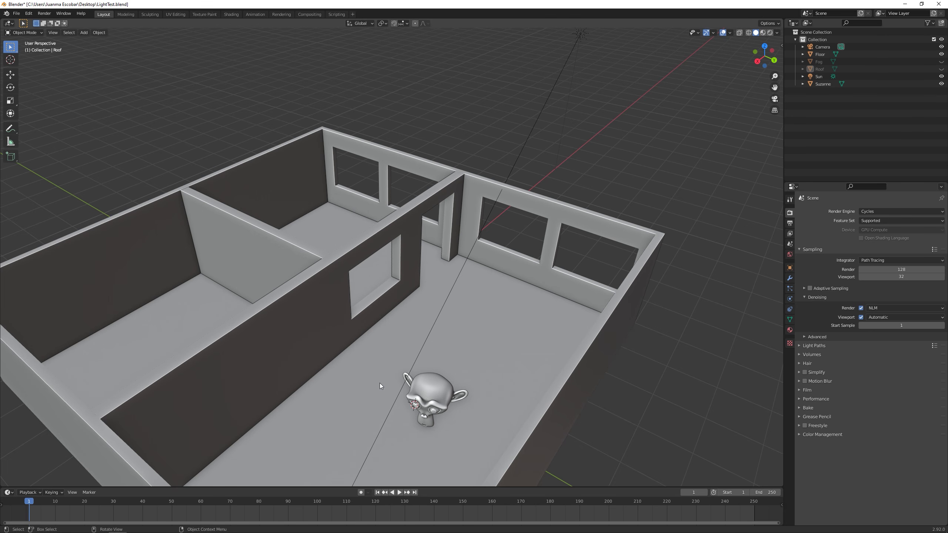
pyautogui.scroll(3, 384, 378)
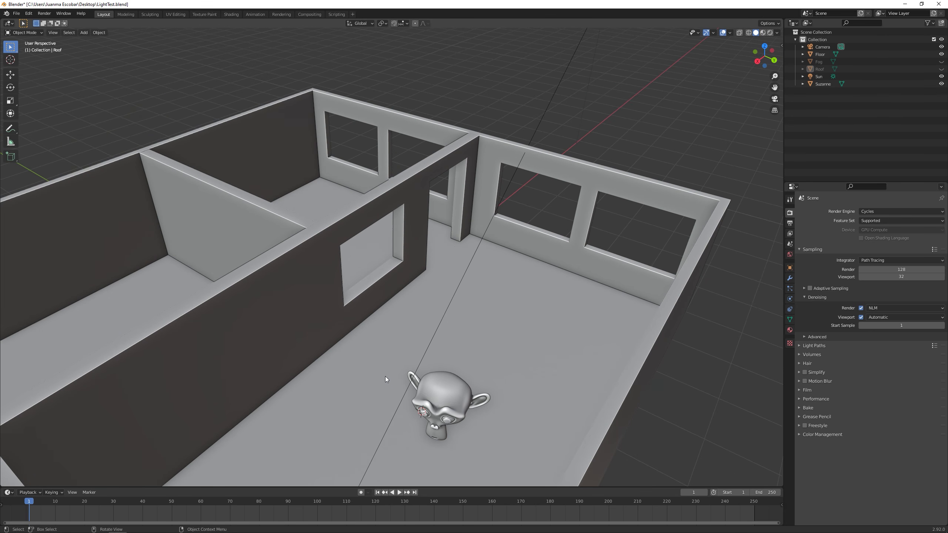
# Show the camera view in Rendered shading and unhide the Roof object
pyautogui.press('KP_0')
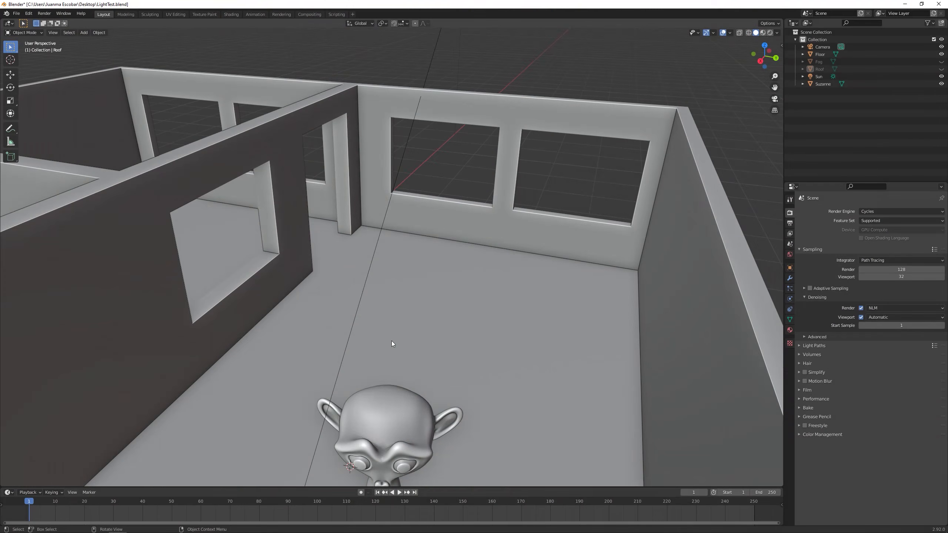
pyautogui.press('KP_0')
pyautogui.press('z')
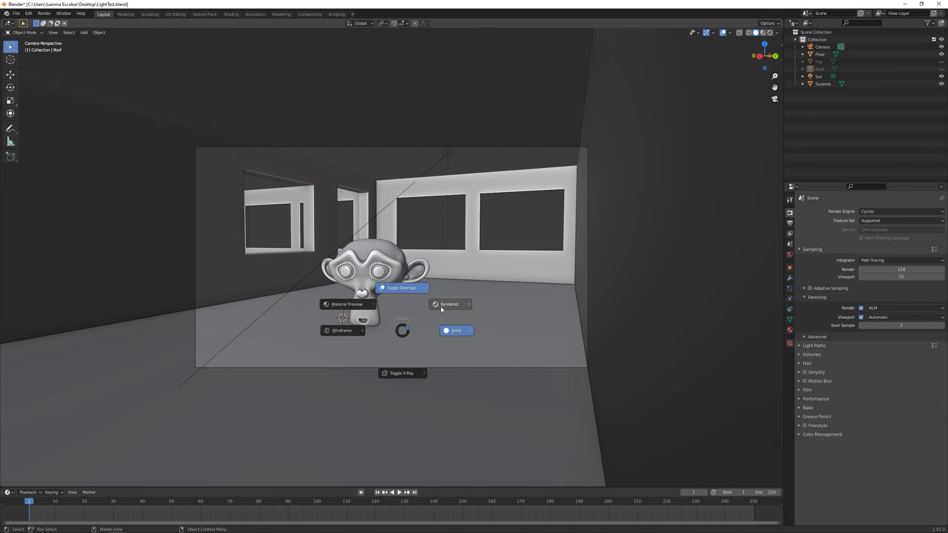
pyautogui.click(453, 299)
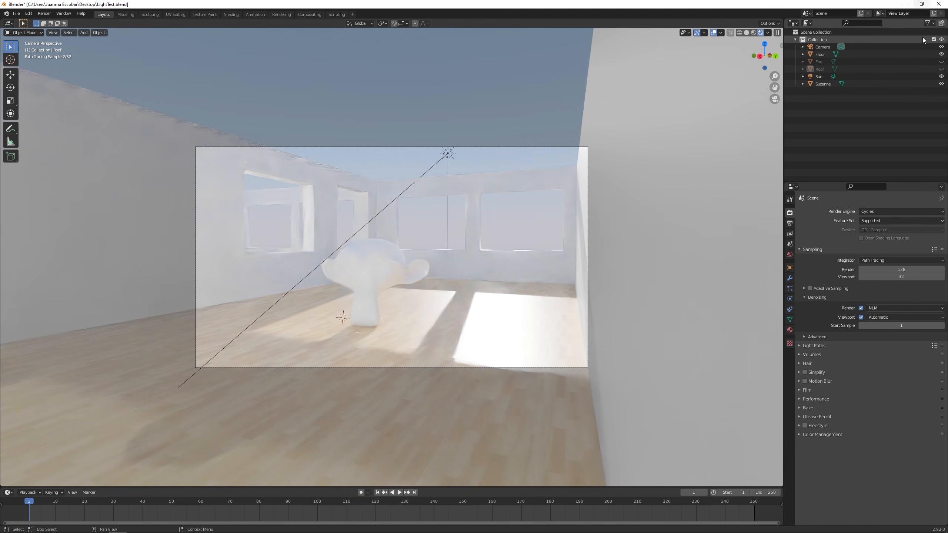
pyautogui.click(941, 69)
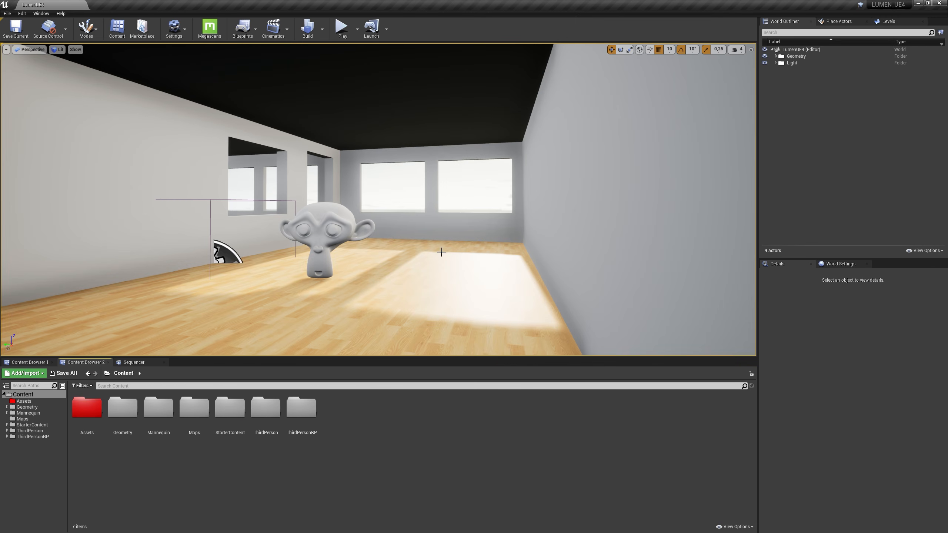
# Examine the lighting on the walls, floor and Suzanne from several viewpoints in the Unreal level
pyautogui.moveTo(441, 278); pyautogui.dragTo(467, 286, button='right')
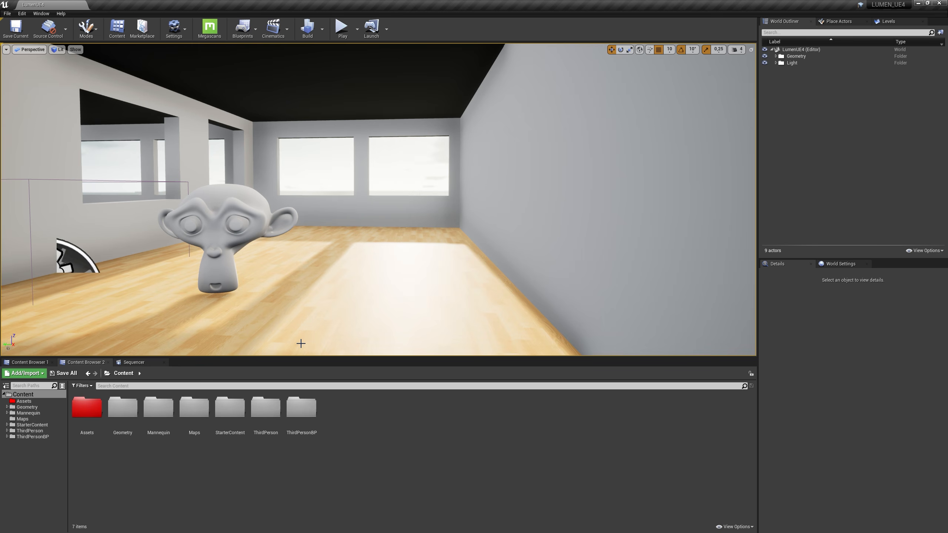
pyautogui.moveTo(301, 344); pyautogui.dragTo(290, 321, button='right')
pyautogui.press('a')
pyautogui.press('w')
pyautogui.press('s')
pyautogui.press('a')
pyautogui.press('d')
pyautogui.press('a')
pyautogui.press('s')
pyautogui.press('w')
pyautogui.press('d')
pyautogui.press('s')
pyautogui.press('s')
# Play the level in the editor, run the third-person character around the lit room, and end the play session
pyautogui.click(342, 28)
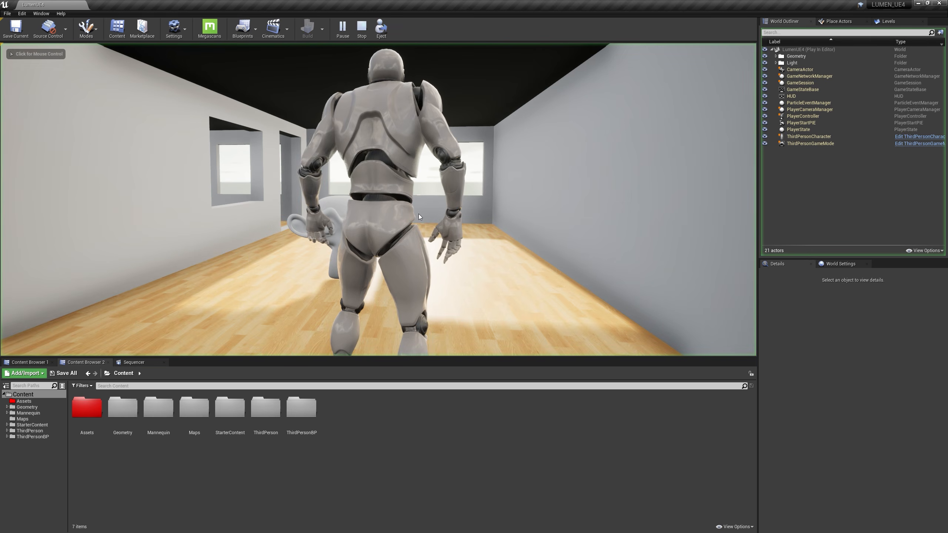
pyautogui.press('w')
pyautogui.press('s')
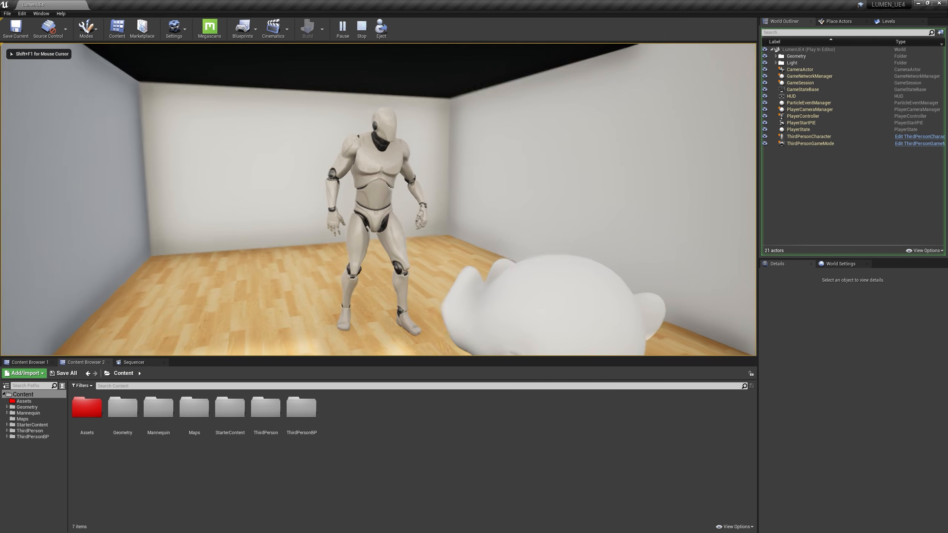
pyautogui.press('w')
pyautogui.press('s')
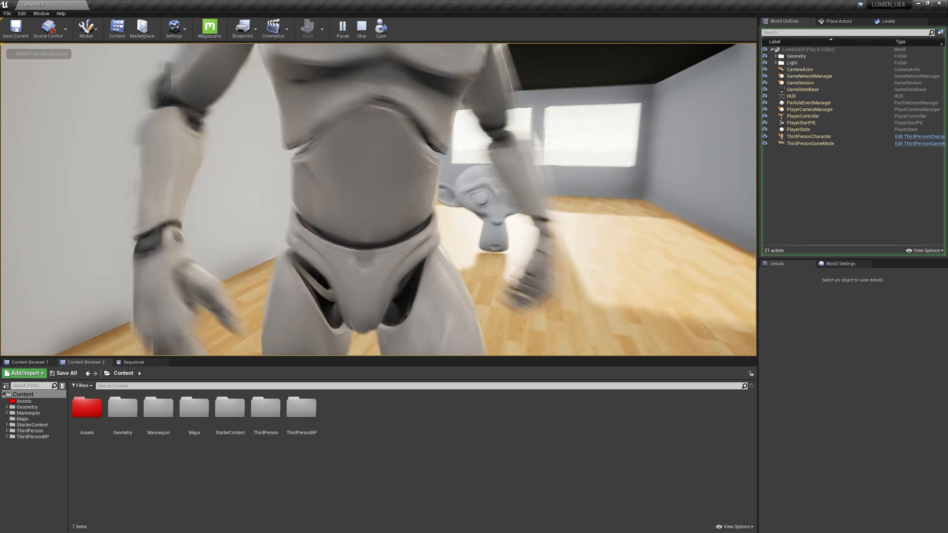
pyautogui.press('w')
pyautogui.press('w')
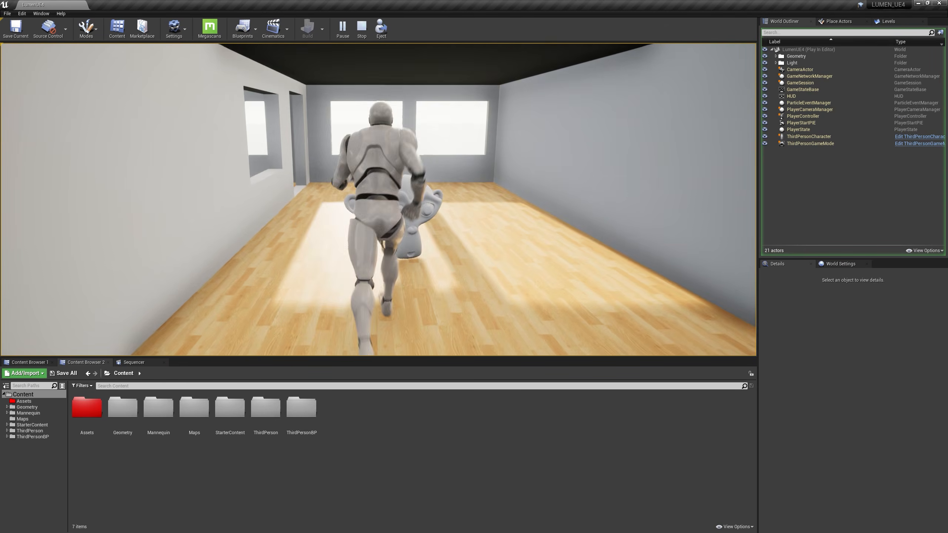
pyautogui.press('a')
pyautogui.press('s')
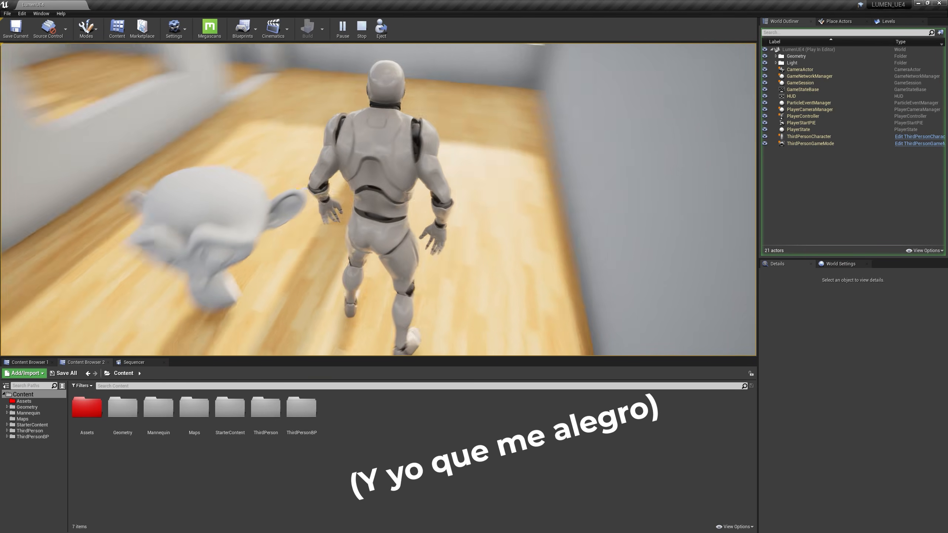
pyautogui.press('w')
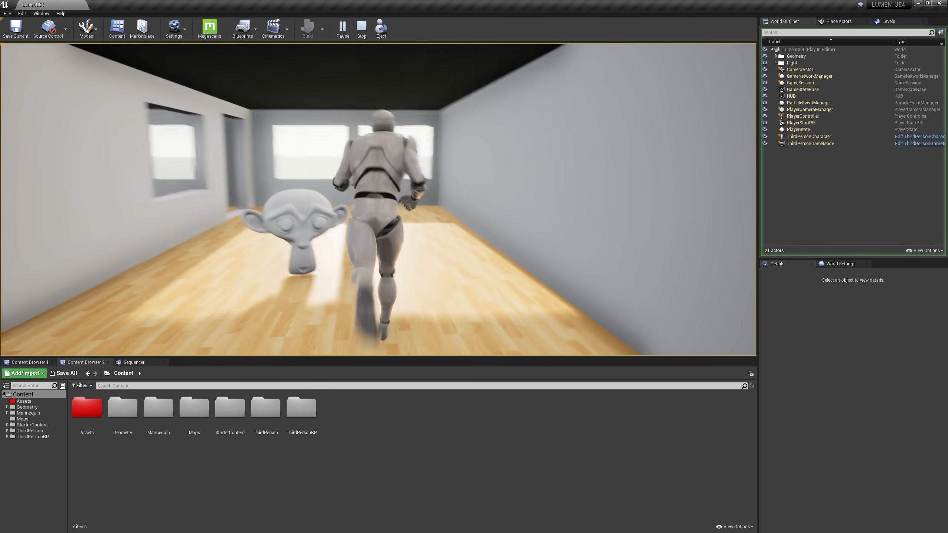
pyautogui.press('a')
pyautogui.press('s')
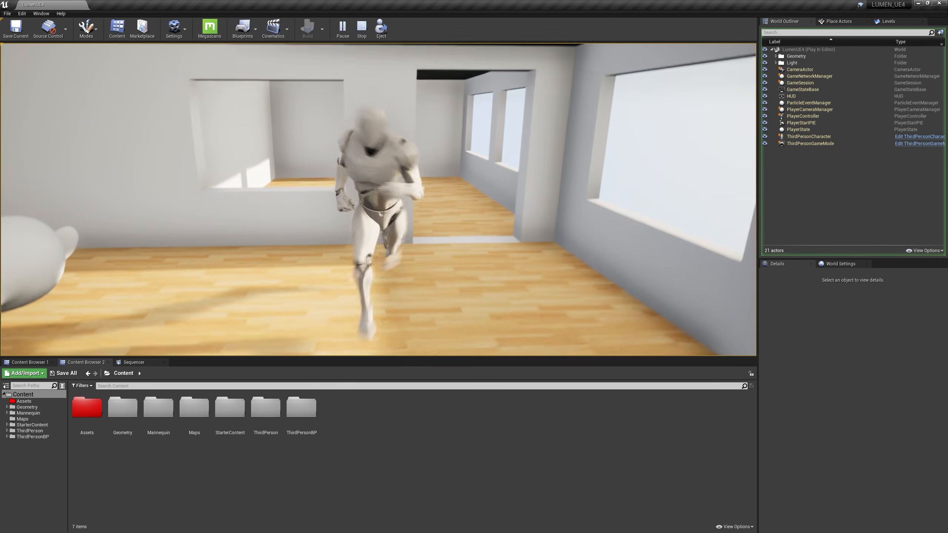
pyautogui.press('w')
pyautogui.press('s')
pyautogui.press('w')
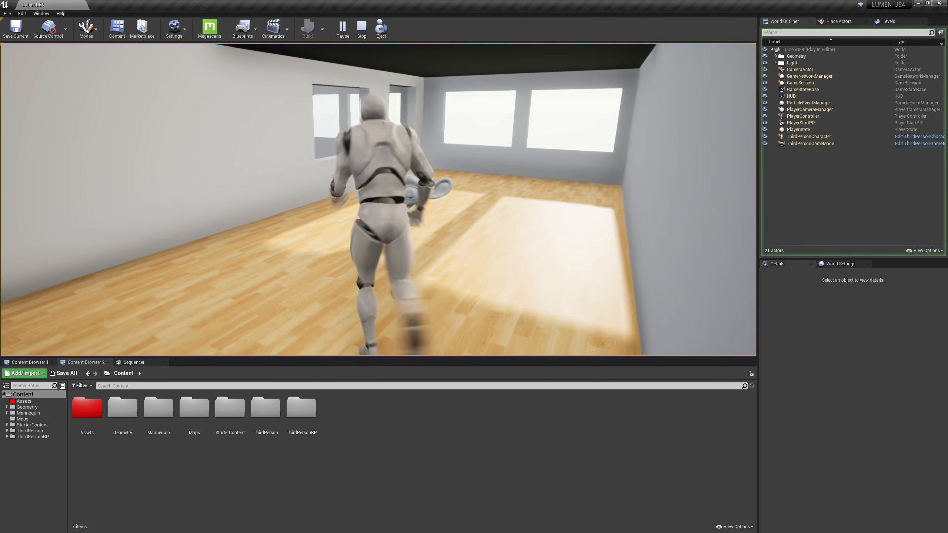
pyautogui.press('s')
pyautogui.press('Escape')
# Inspect the ceiling from inside the room and select the LightTest_Roof mesh
pyautogui.moveTo(379, 199); pyautogui.dragTo(336, 205, button='right')
pyautogui.press('w')
pyautogui.press('d')
pyautogui.press('w')
pyautogui.press('a')
pyautogui.moveTo(378, 199); pyautogui.dragTo(449, 283, button='right')
pyautogui.click(421, 214)
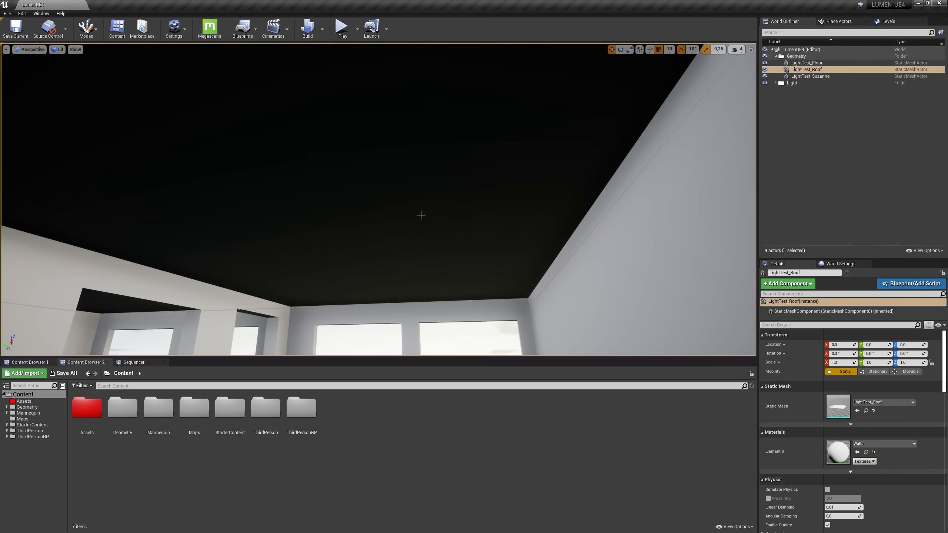
# Switch to Blender, preview the roofed room in Rendered shading through the camera, and return to Solid shading
pyautogui.hotkey('alt', 'Tab')
pyautogui.press('z')
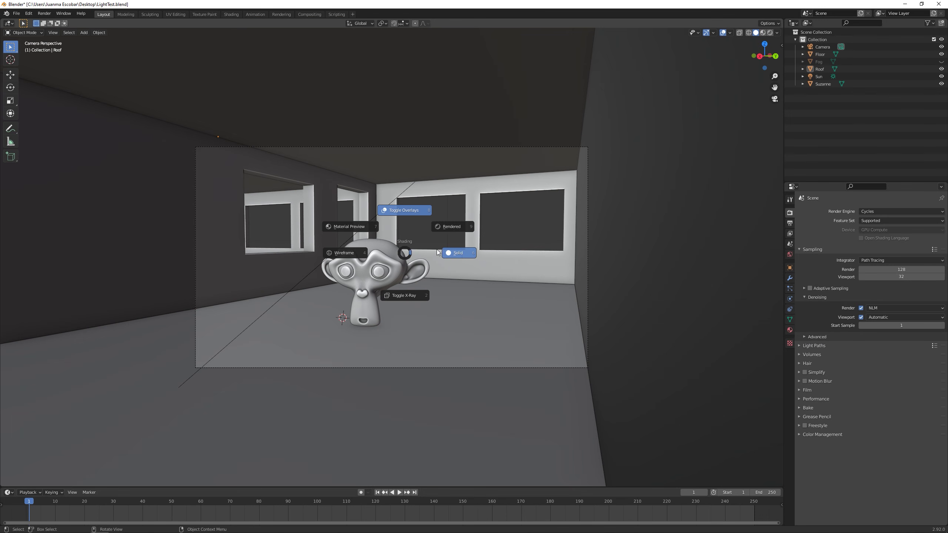
pyautogui.click(459, 229)
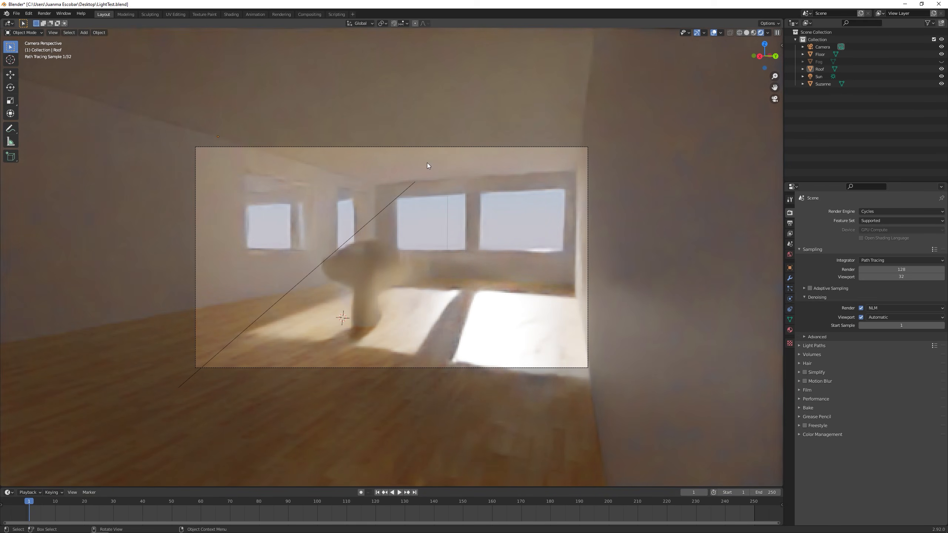
pyautogui.press('z')
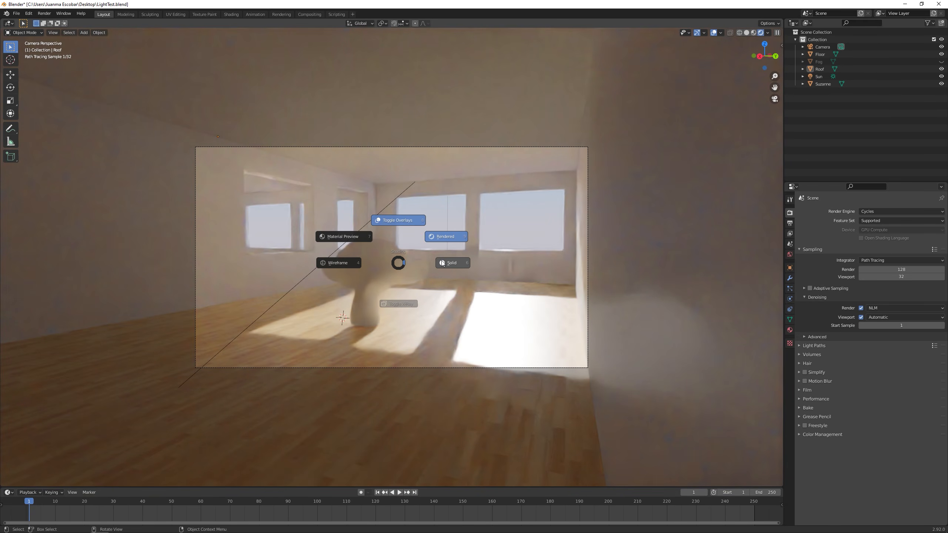
pyautogui.click(442, 263)
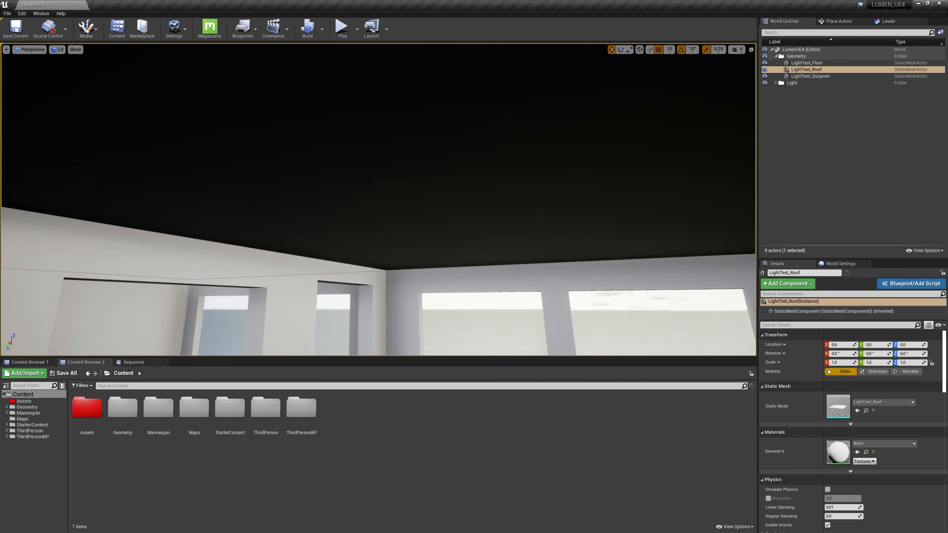
# Examine the ceiling, windows and Suzanne's shading up close in the Unreal level
pyautogui.moveTo(379, 200)
pyautogui.mouseDown(button='right')
pyautogui.moveTo(405, 292)
pyautogui.moveTo(532, 327)
pyautogui.moveTo(526, 261)
pyautogui.moveTo(422, 277)
pyautogui.moveTo(336, 270)
pyautogui.moveTo(340, 288)
pyautogui.moveTo(459, 340)
pyautogui.moveTo(574, 344)
pyautogui.moveTo(549, 326)
pyautogui.moveTo(535, 281)
pyautogui.moveTo(513, 303)
pyautogui.moveTo(504, 295)
pyautogui.moveTo(561, 337)
pyautogui.moveTo(396, 276)
pyautogui.moveTo(314, 287)
pyautogui.moveTo(569, 318)
pyautogui.moveTo(569, 299)
pyautogui.moveTo(535, 294)
pyautogui.moveTo(534, 329)
pyautogui.moveTo(239, 325)
pyautogui.moveTo(530, 336)
pyautogui.moveTo(284, 325)
pyautogui.moveTo(314, 344)
pyautogui.moveTo(459, 353)
pyautogui.moveTo(489, 336)
pyautogui.moveTo(440, 306)
pyautogui.moveTo(478, 329)
pyautogui.moveTo(557, 299)
pyautogui.moveTo(419, 303)
pyautogui.moveTo(386, 211)
pyautogui.mouseUp(button='right')
pyautogui.press('w')
pyautogui.press('w')
pyautogui.press('s')
pyautogui.press('w')
pyautogui.press('q')
pyautogui.press('w')
pyautogui.press('w')
pyautogui.press('w')
pyautogui.press('w')
pyautogui.press('s')
pyautogui.press('w')
pyautogui.press('d')
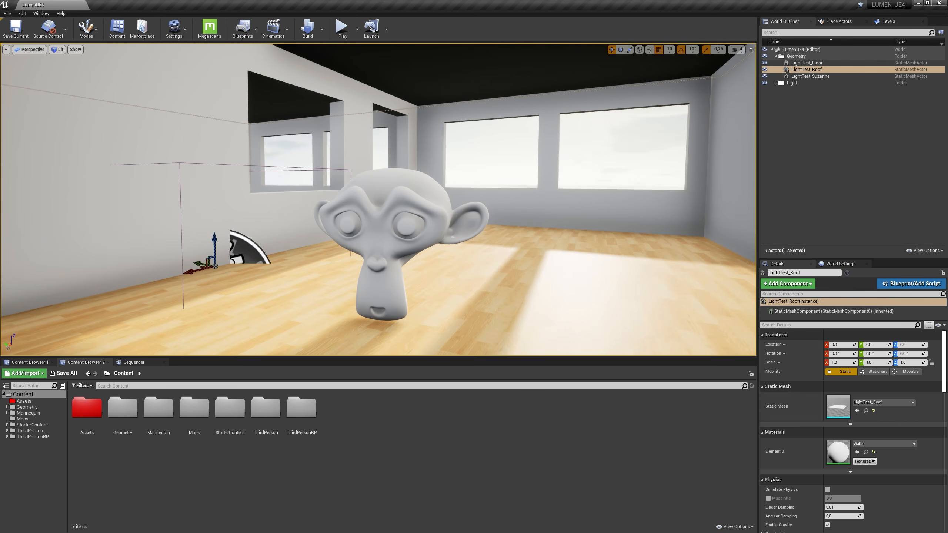
# Apply the Emmisive material from the Assets folder to the Suzanne mesh and view it against the surrounding room
pyautogui.click(387, 210)
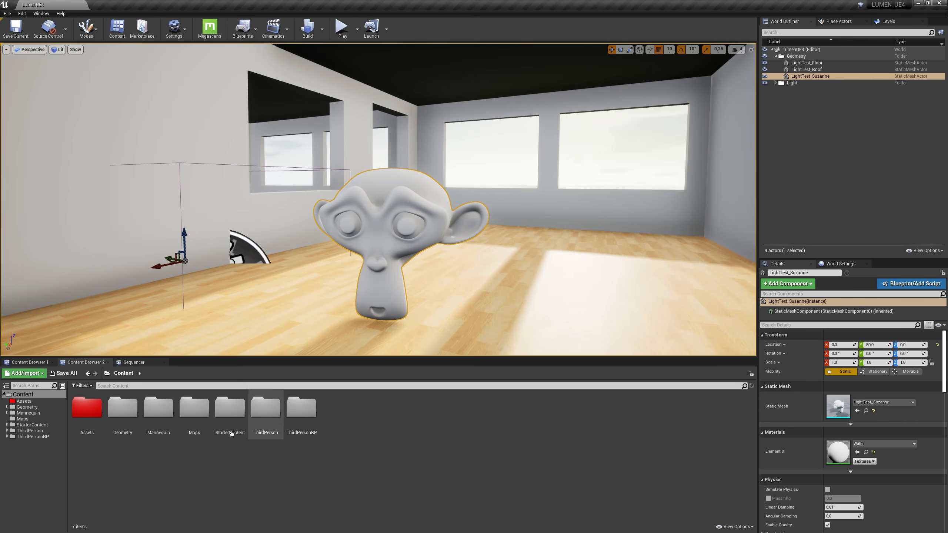
pyautogui.doubleClick(87, 408)
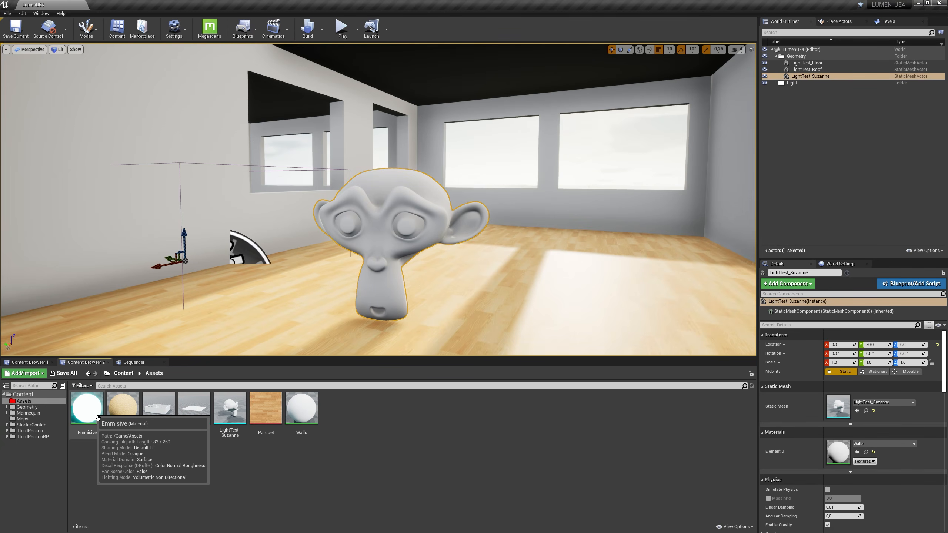
pyautogui.moveTo(107, 428); pyautogui.dragTo(351, 271)
pyautogui.moveTo(374, 222); pyautogui.dragTo(376, 224)
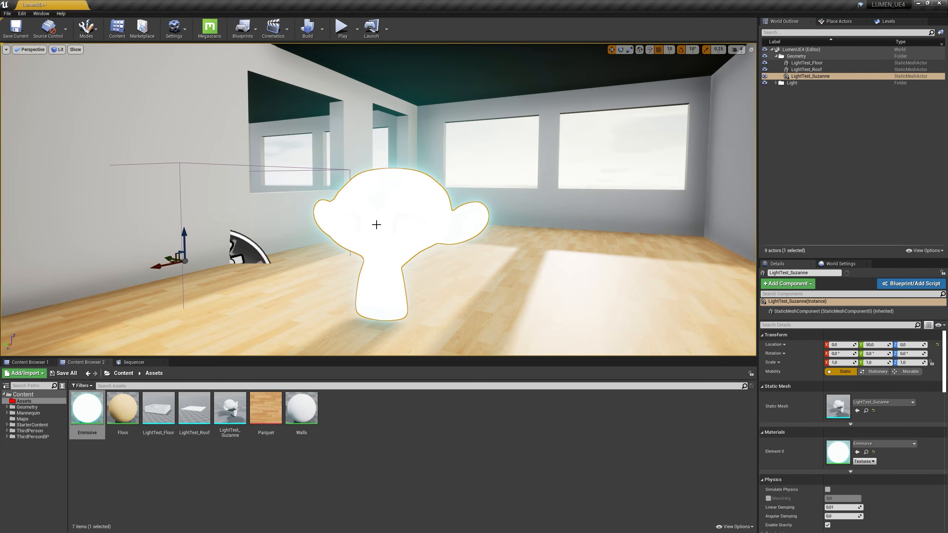
pyautogui.moveTo(423, 232); pyautogui.dragTo(409, 185, button='right')
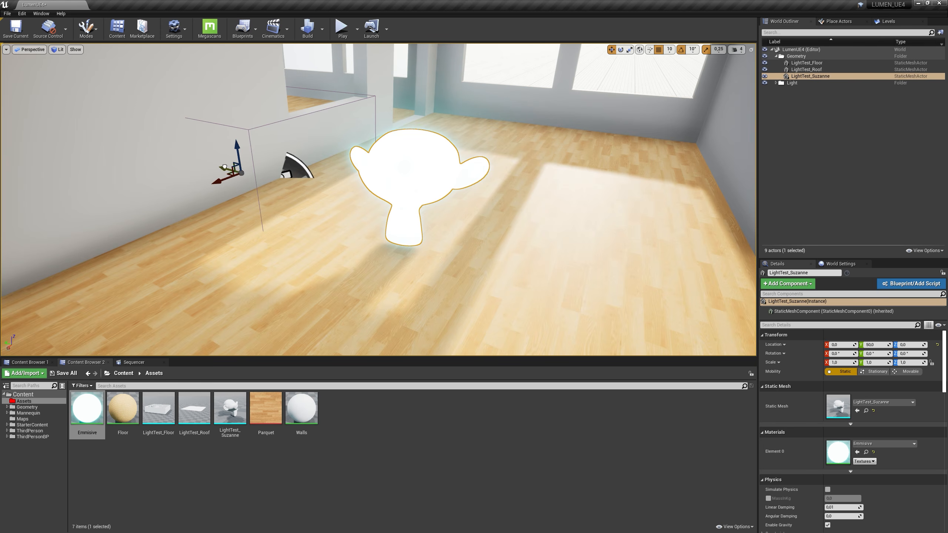
# Move the glowing Suzanne across the dividing wall to location 80, 370, 0 and check the light around it
pyautogui.moveTo(225, 167); pyautogui.dragTo(130, 194)
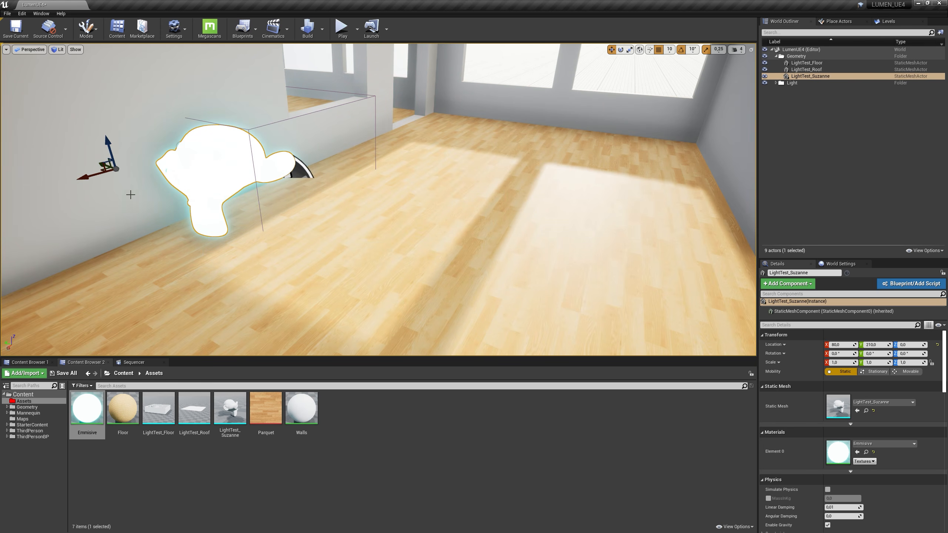
pyautogui.moveTo(131, 194); pyautogui.dragTo(168, 189, button='right')
pyautogui.moveTo(497, 187); pyautogui.dragTo(519, 195, button='right')
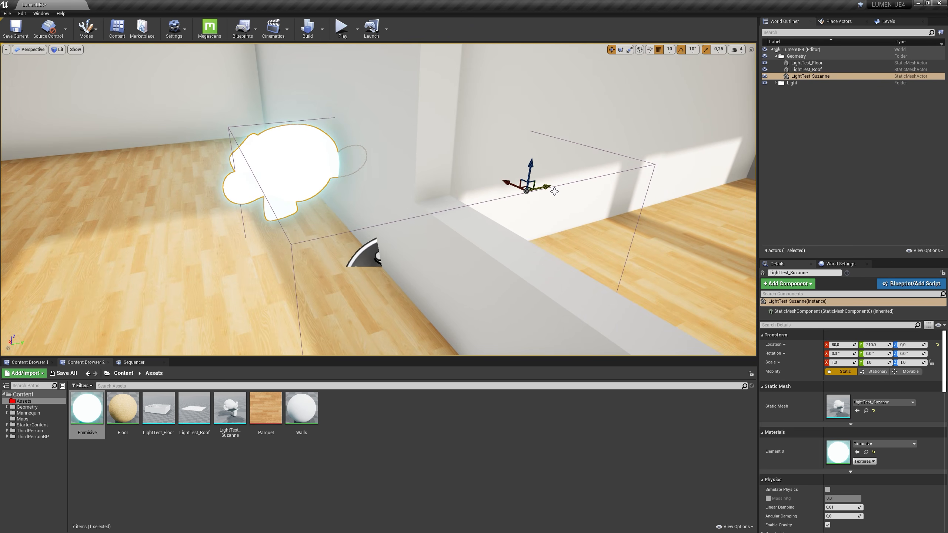
pyautogui.moveTo(548, 187); pyautogui.dragTo(637, 164)
pyautogui.moveTo(428, 168); pyautogui.dragTo(381, 186, button='right')
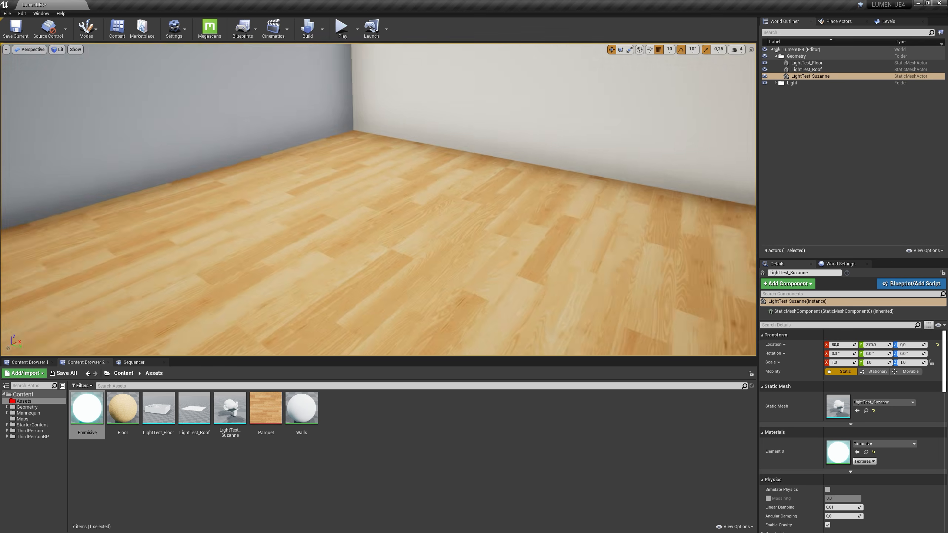
pyautogui.press('f')
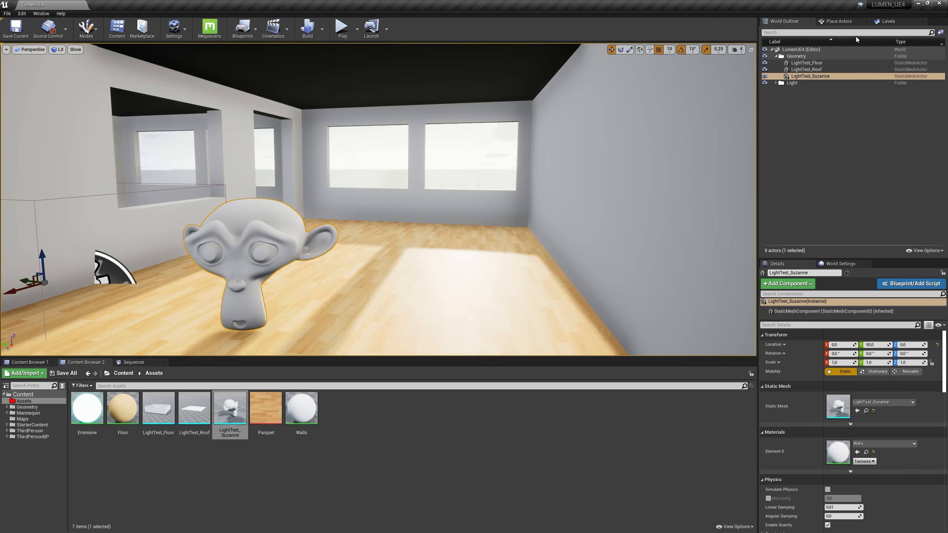
# Add a cube and enlarge it into a room-wide wall with Z scale 2, blocking the far windows at location -520, 10, 140
pyautogui.click(839, 21)
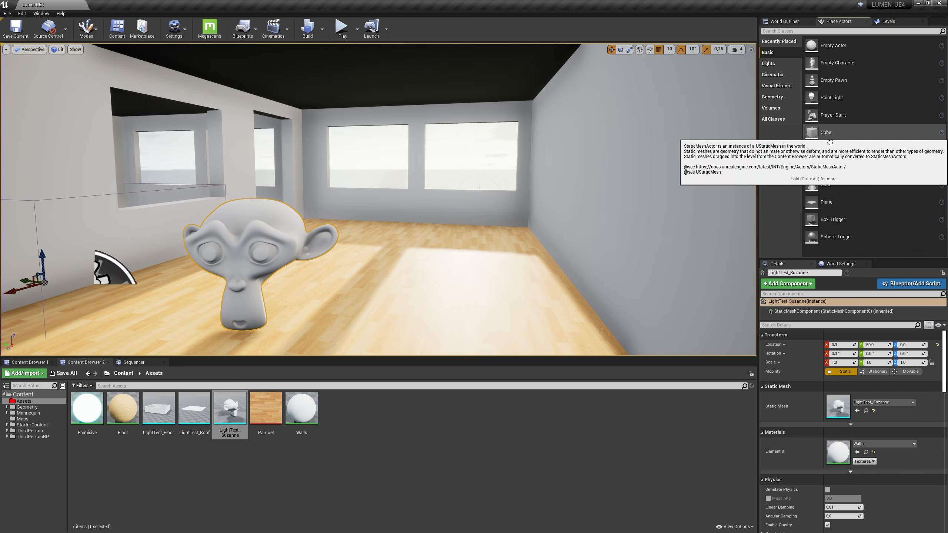
pyautogui.moveTo(831, 142); pyautogui.dragTo(434, 240)
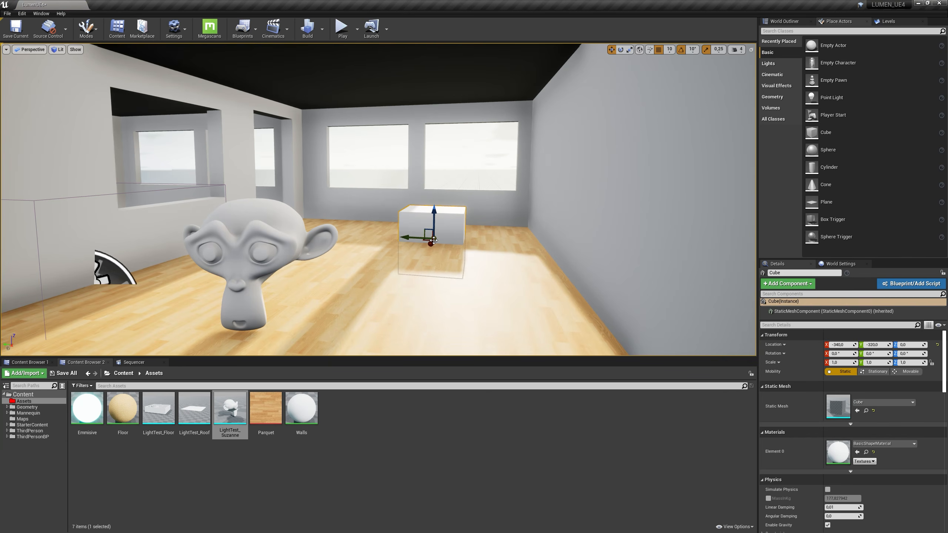
pyautogui.press('r')
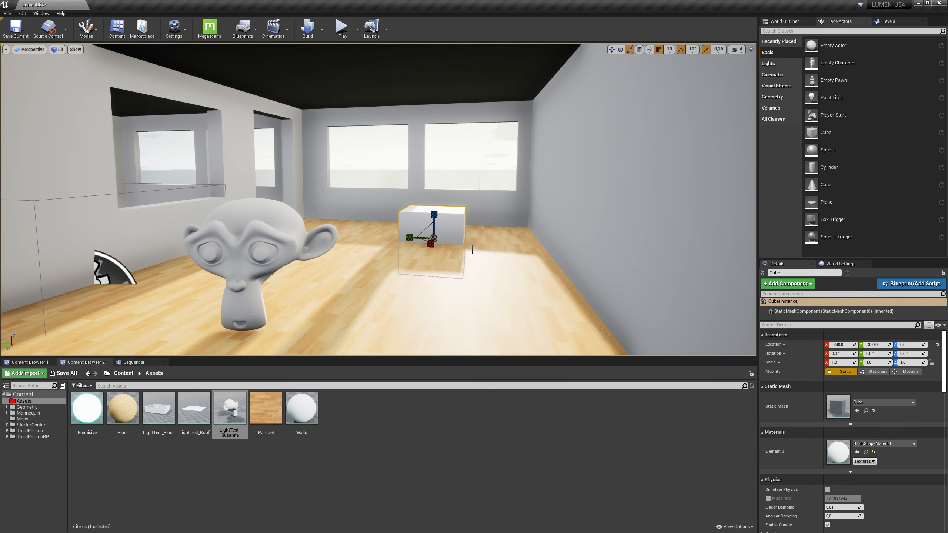
pyautogui.moveTo(411, 238); pyautogui.dragTo(374, 241)
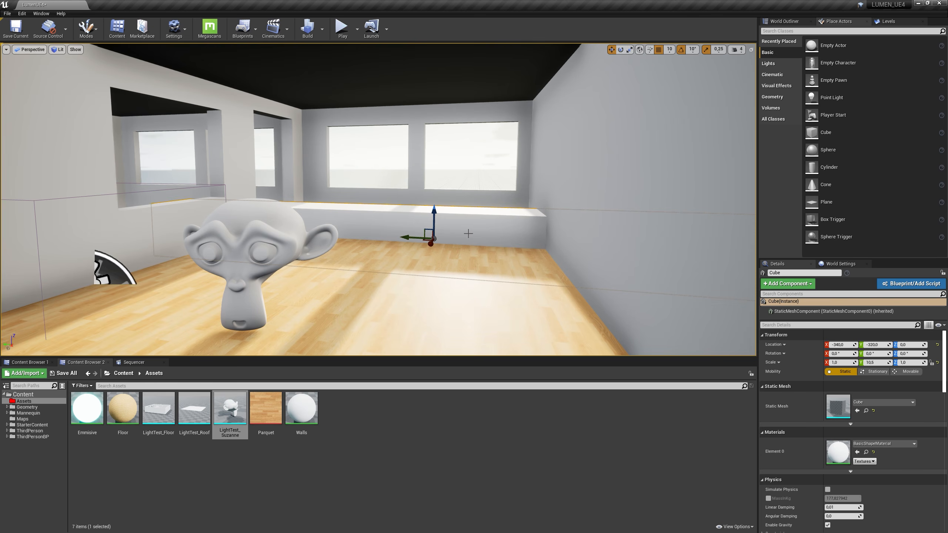
pyautogui.moveTo(437, 224); pyautogui.dragTo(440, 118)
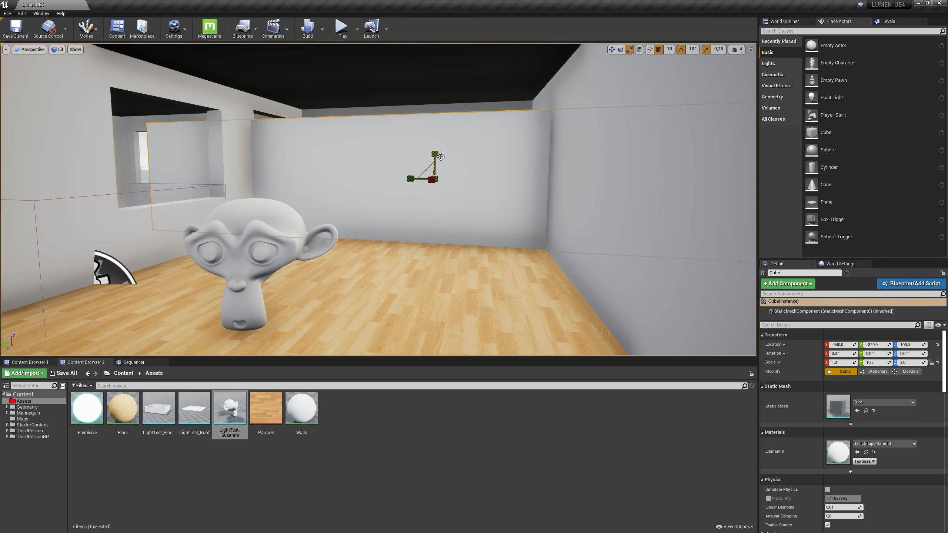
pyautogui.moveTo(433, 186); pyautogui.dragTo(300, 158)
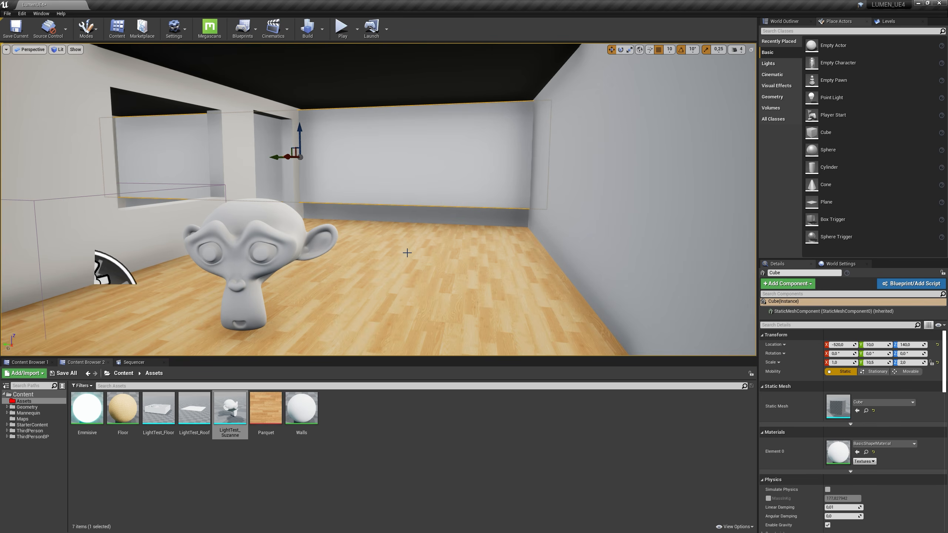
# Slide the cube wall sideways at the windows and examine the room's lighting from several viewpoints
pyautogui.press('w')
pyautogui.moveTo(414, 263); pyautogui.dragTo(388, 198, button='right')
pyautogui.press('s')
pyautogui.press('w')
pyautogui.press('s')
pyautogui.press('w')
pyautogui.moveTo(306, 165); pyautogui.dragTo(743, 194)
pyautogui.moveTo(491, 239); pyautogui.dragTo(506, 252)
pyautogui.moveTo(506, 253); pyautogui.dragTo(399, 161, button='right')
pyautogui.press('w')
pyautogui.press('s')
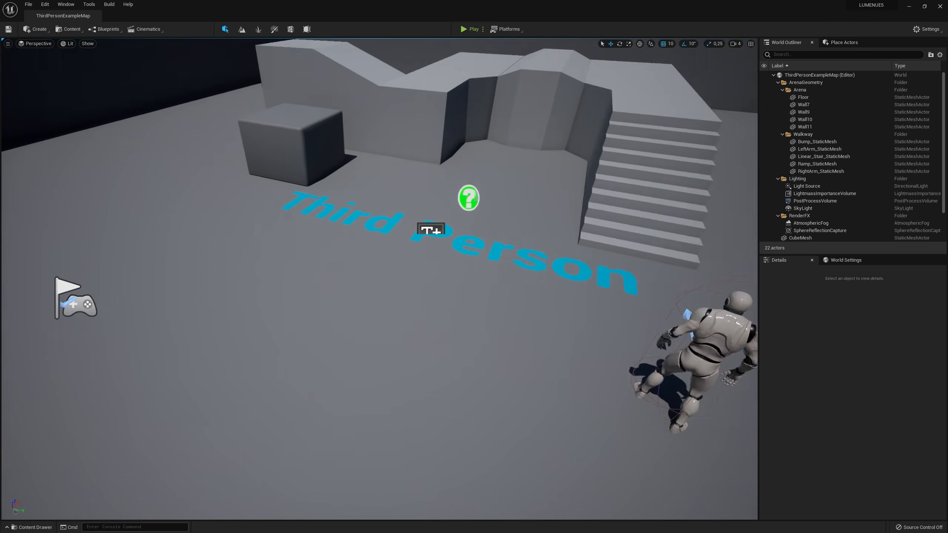
# Switch to the Unreal Engine 5 project and create a new level from the Empty Level template
pyautogui.moveTo(379, 262); pyautogui.dragTo(396, 247, button='right')
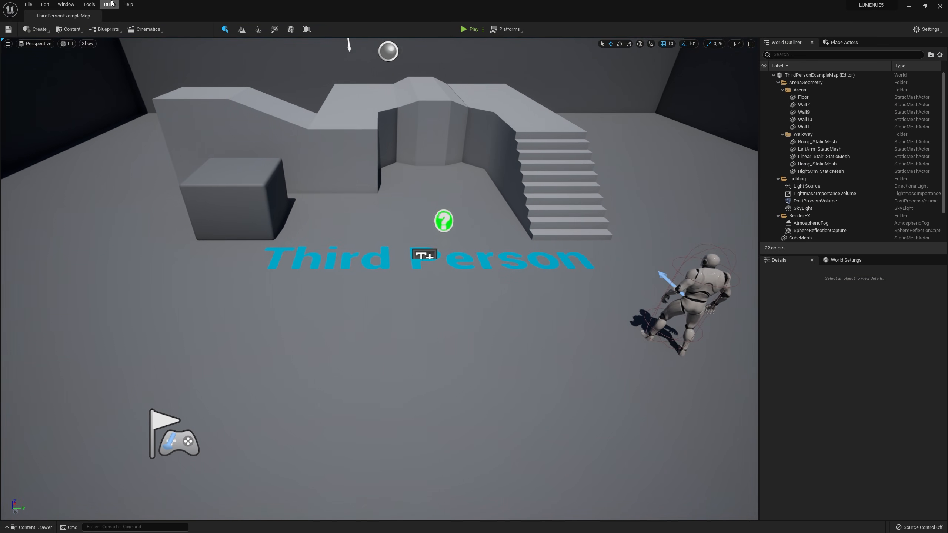
pyautogui.click(29, 4)
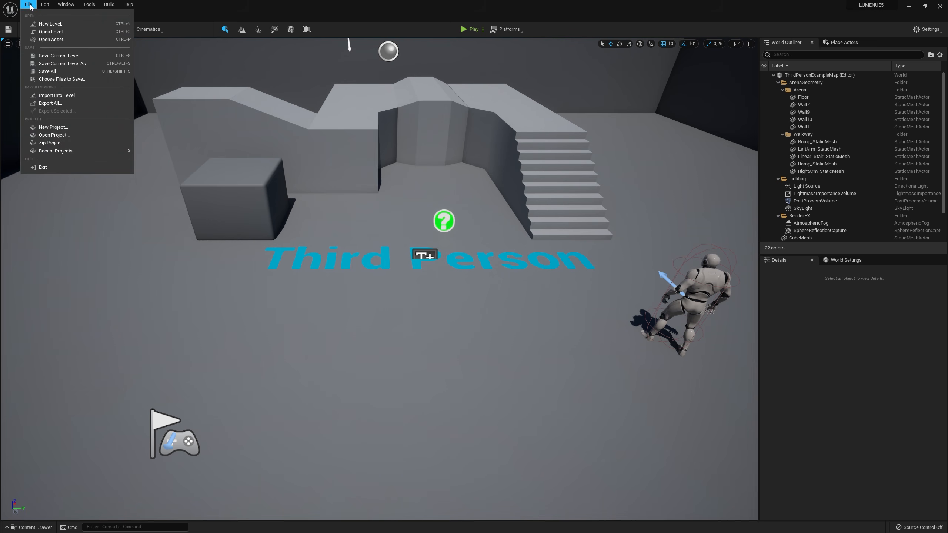
pyautogui.click(51, 24)
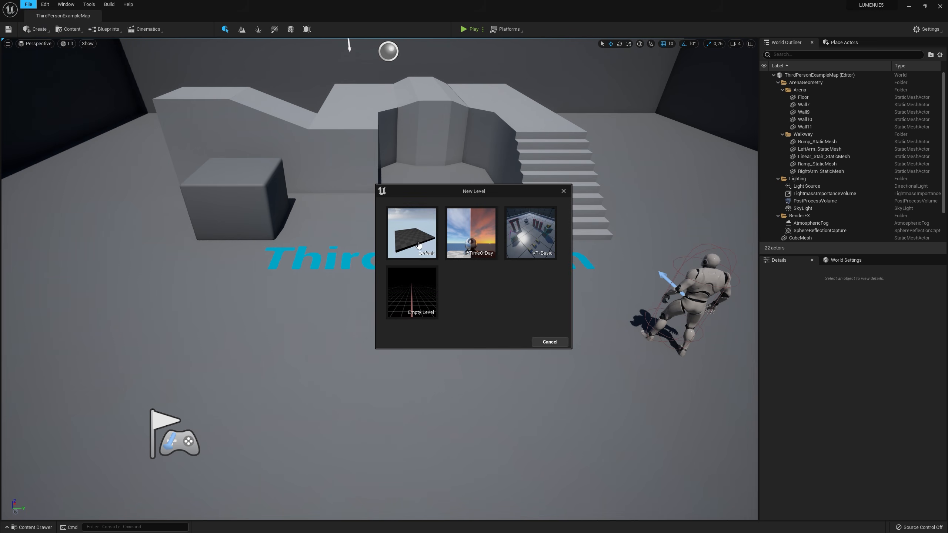
pyautogui.click(421, 295)
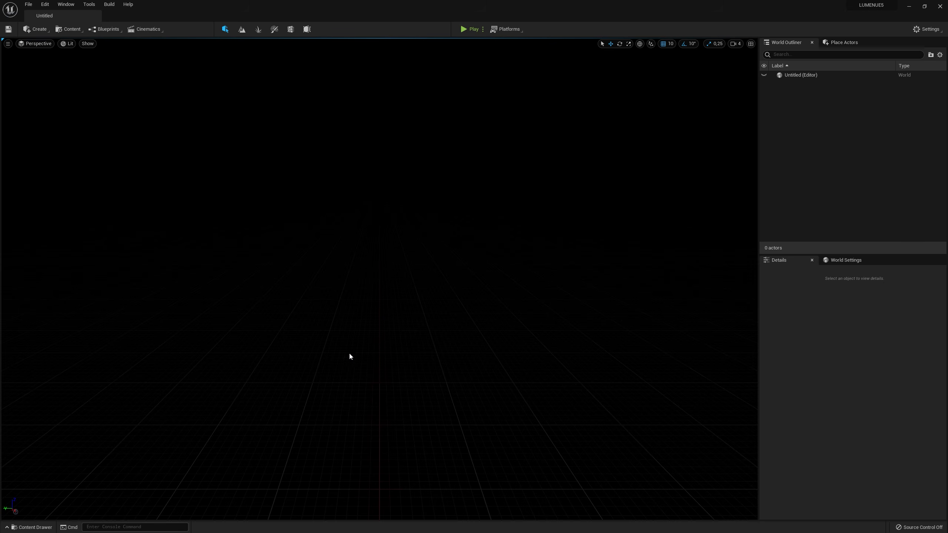
# Find the fog actors by searching for "Fog" and place an Exponential Height Fog in the empty level
pyautogui.click(847, 44)
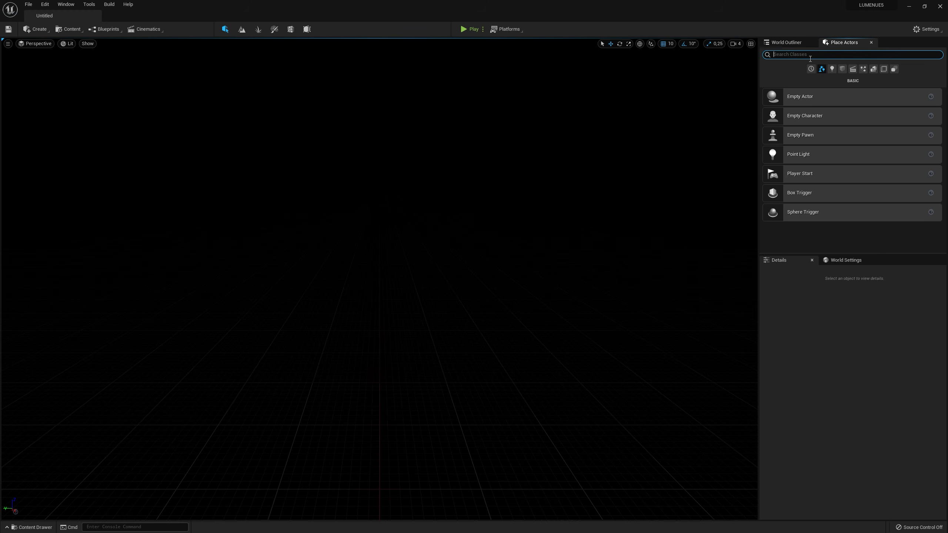
pyautogui.write('F')
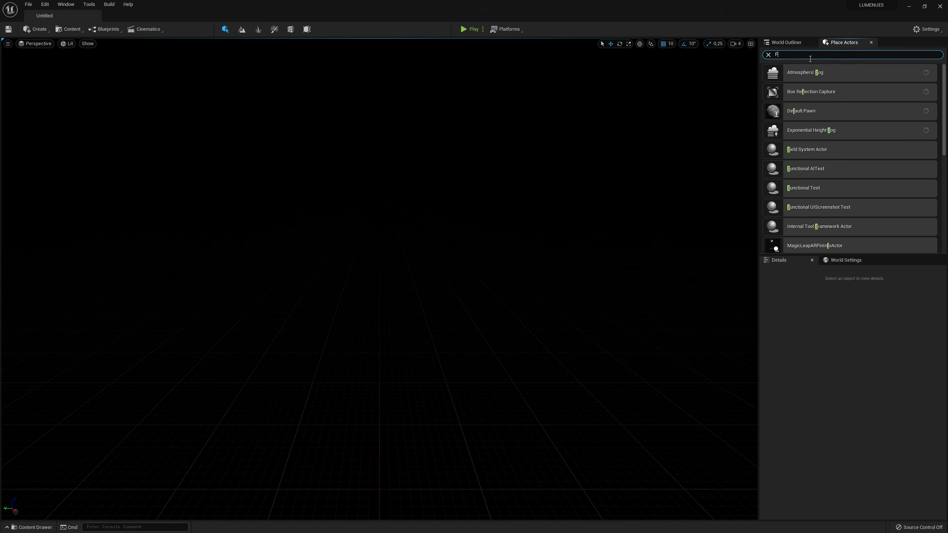
pyautogui.write('og')
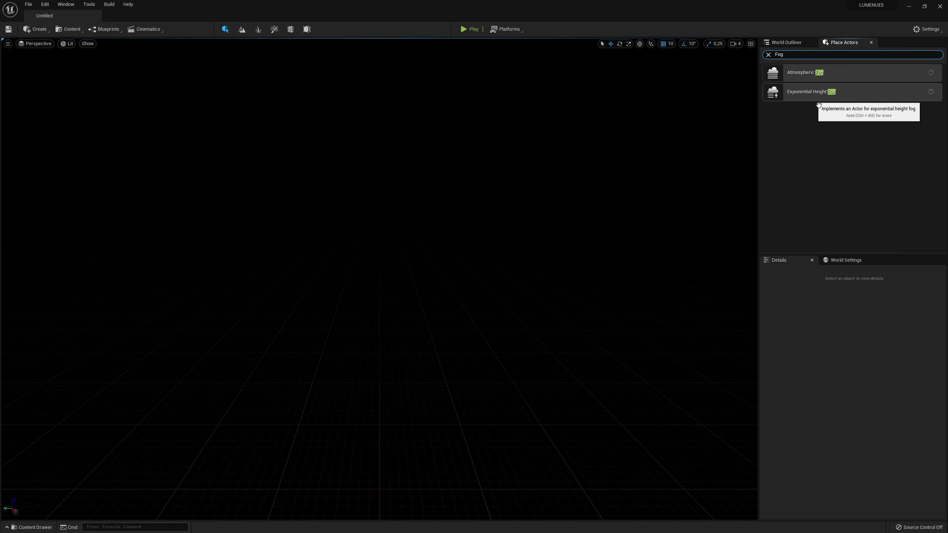
pyautogui.moveTo(810, 92); pyautogui.dragTo(394, 276)
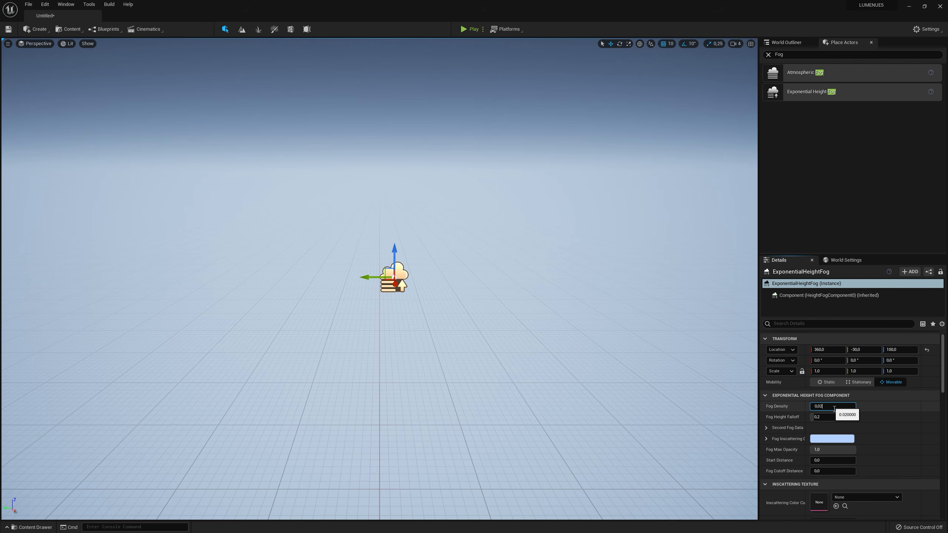
# Set the height fog's density to 0,01 and reset its location to the world origin
pyautogui.click(834, 409)
pyautogui.write('0,01')
pyautogui.press('Return')
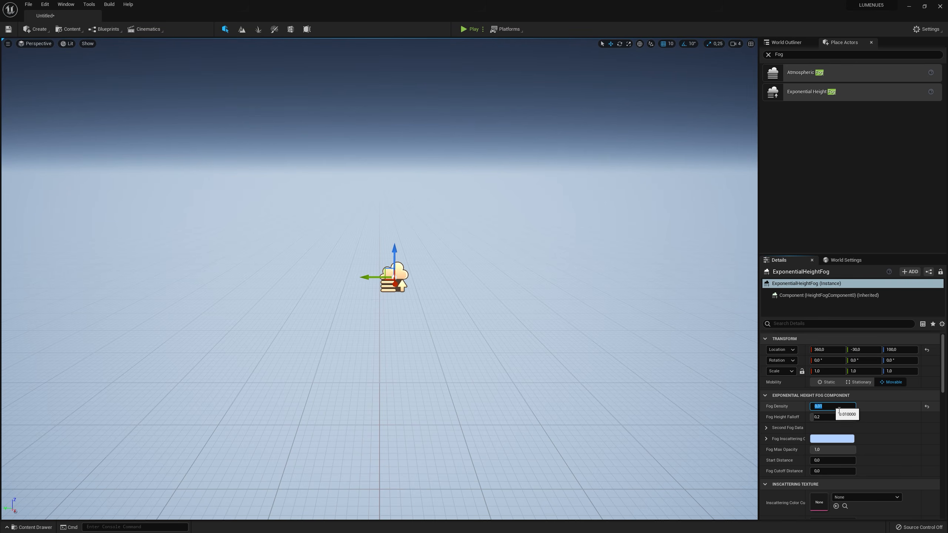
pyautogui.click(927, 351)
# Enable Volumetric Fog on the Exponential Height Fog actor
pyautogui.moveTo(945, 377); pyautogui.dragTo(937, 421)
pyautogui.scroll(-3, 937, 422)
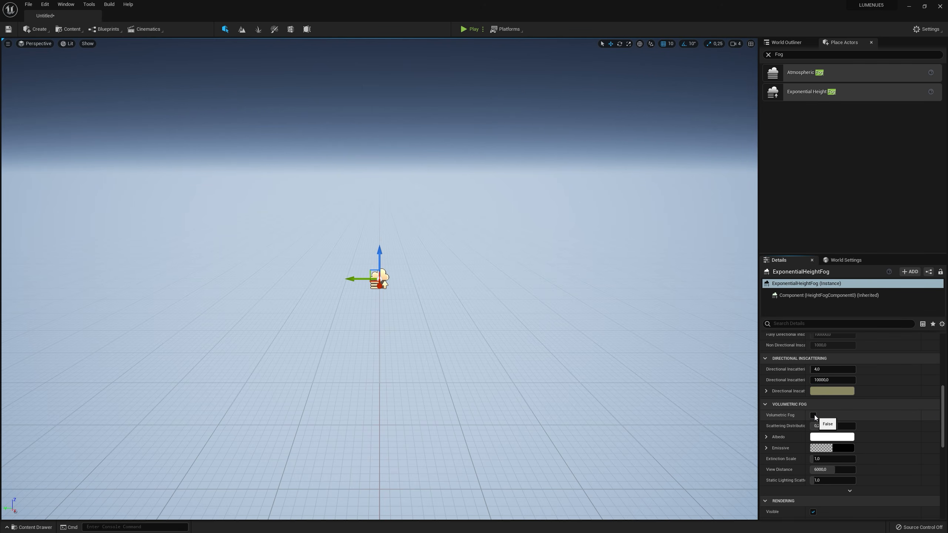
pyautogui.click(813, 415)
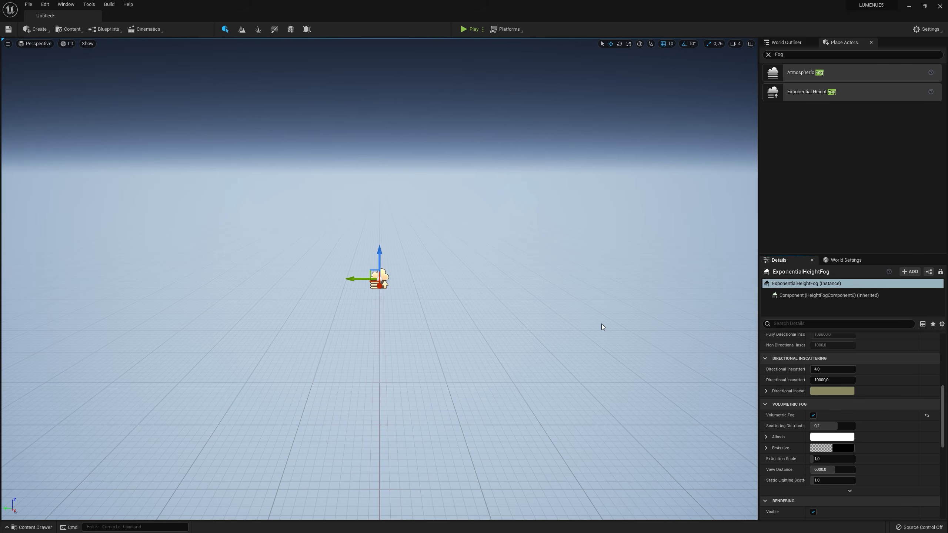
# Search the placeable actors for "sky", add a Sky Atmosphere to the level and reset its location to the origin
pyautogui.click(769, 55)
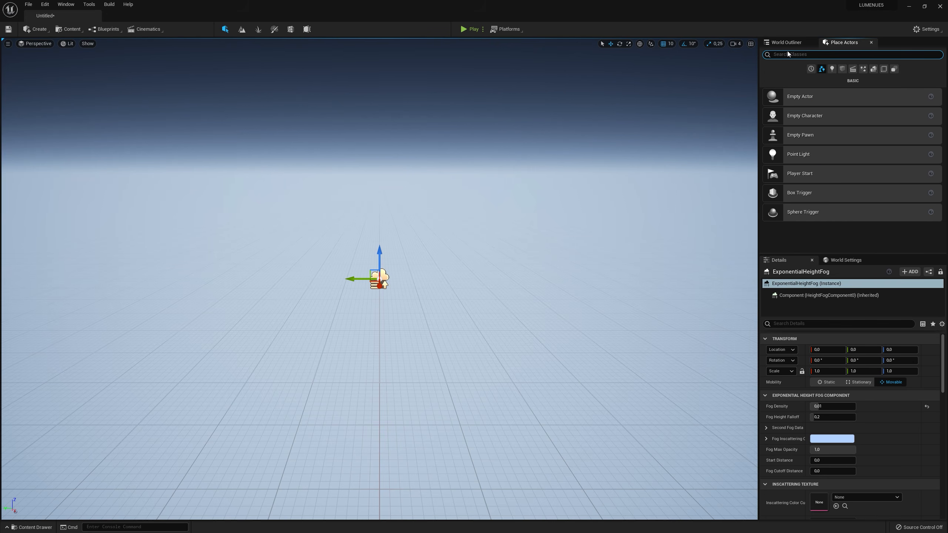
pyautogui.write('sky')
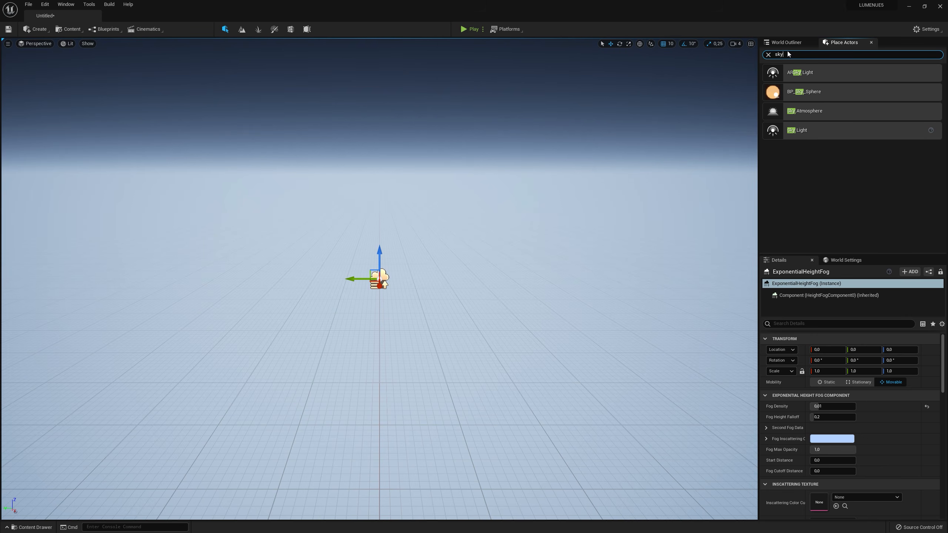
pyautogui.moveTo(798, 106); pyautogui.dragTo(416, 275)
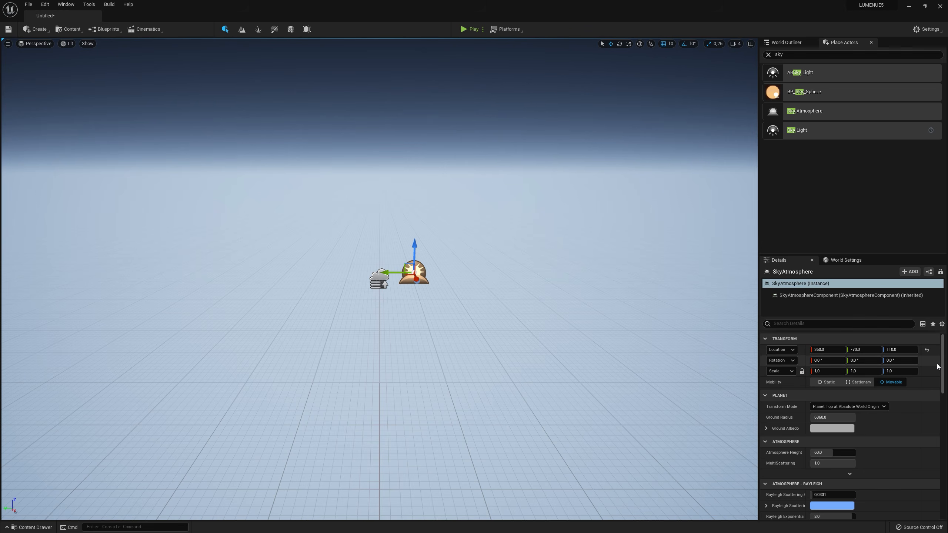
pyautogui.scroll(-8, 942, 363)
pyautogui.scroll(8, 851, 410)
pyautogui.click(927, 351)
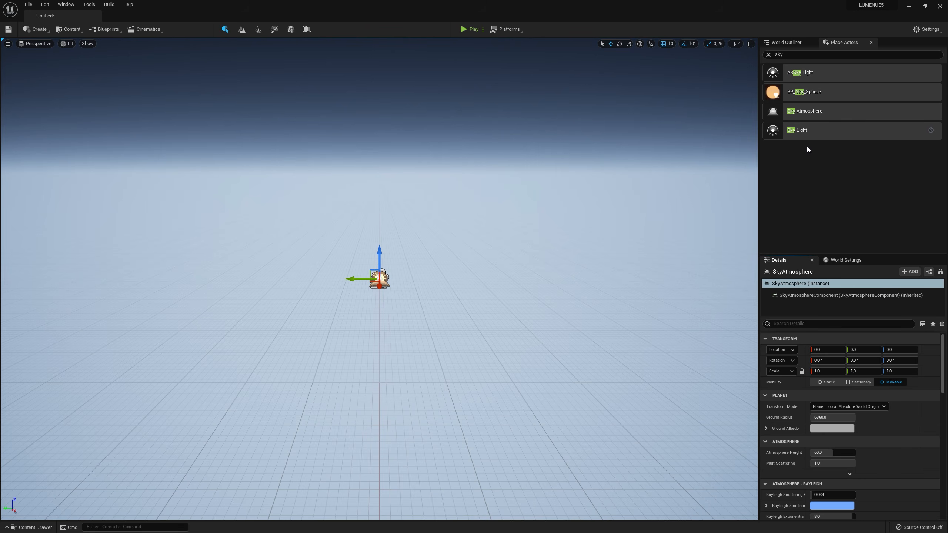
# Add a Sky Light to the level, make it Movable, and reset its location to the origin
pyautogui.moveTo(807, 130); pyautogui.dragTo(426, 286)
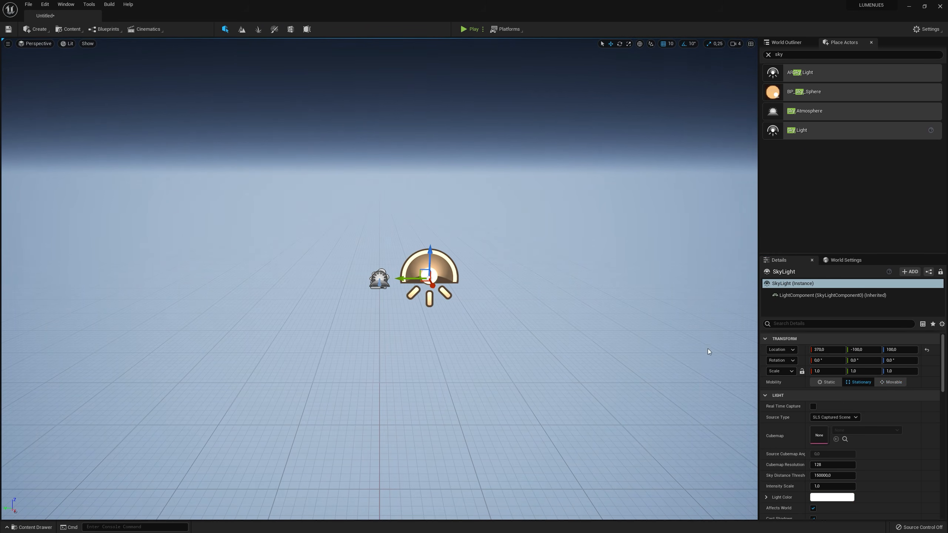
pyautogui.click(896, 383)
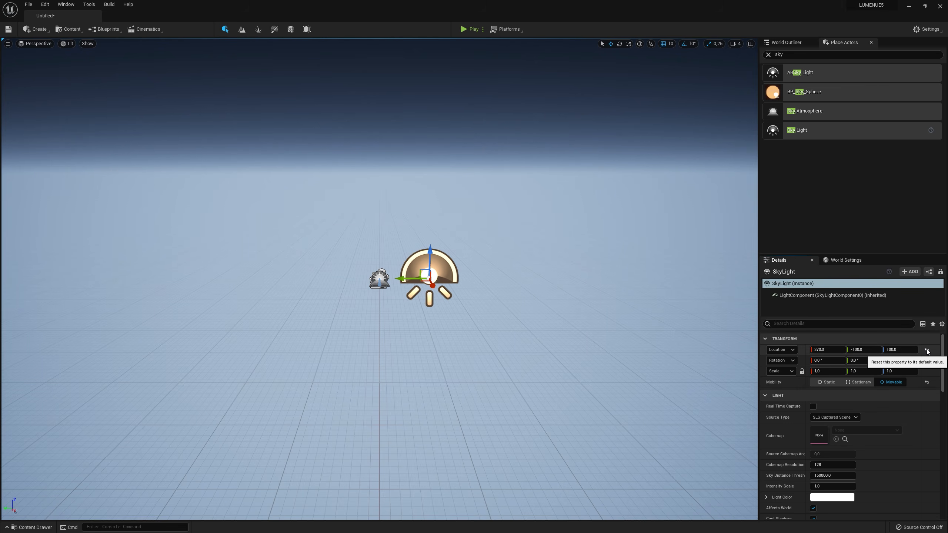
pyautogui.click(927, 350)
pyautogui.moveTo(943, 361)
pyautogui.mouseDown()
pyautogui.moveTo(943, 440)
pyautogui.moveTo(943, 366)
pyautogui.mouseUp()
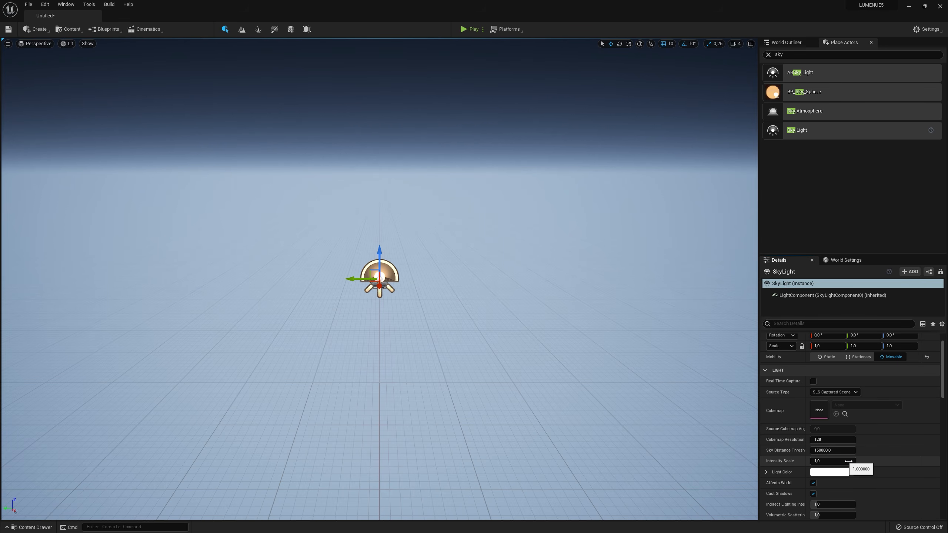
pyautogui.moveTo(943, 388); pyautogui.dragTo(944, 378)
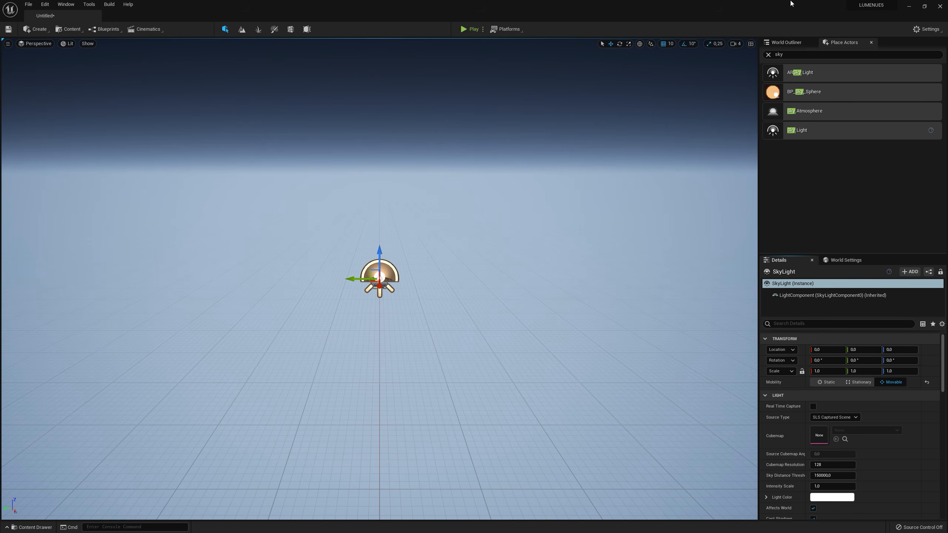
pyautogui.click(768, 55)
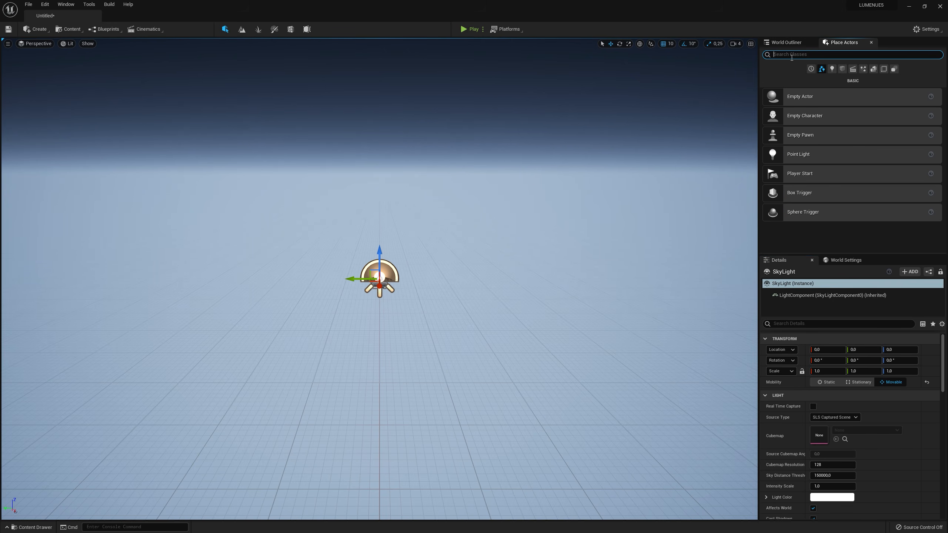
# Search the placeable actors for "direc", add a Directional Light to the level and reset its location to the origin
pyautogui.write('direci')
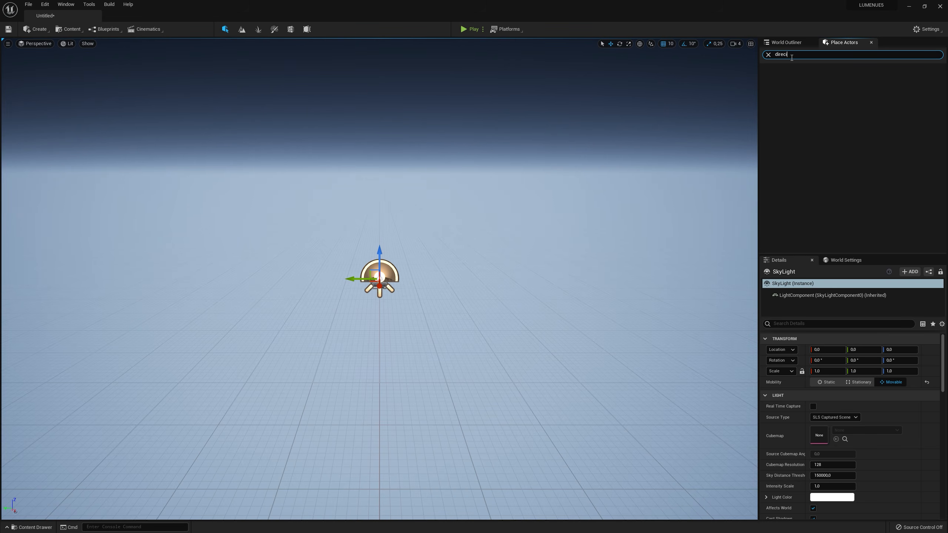
pyautogui.press('BackSpace')
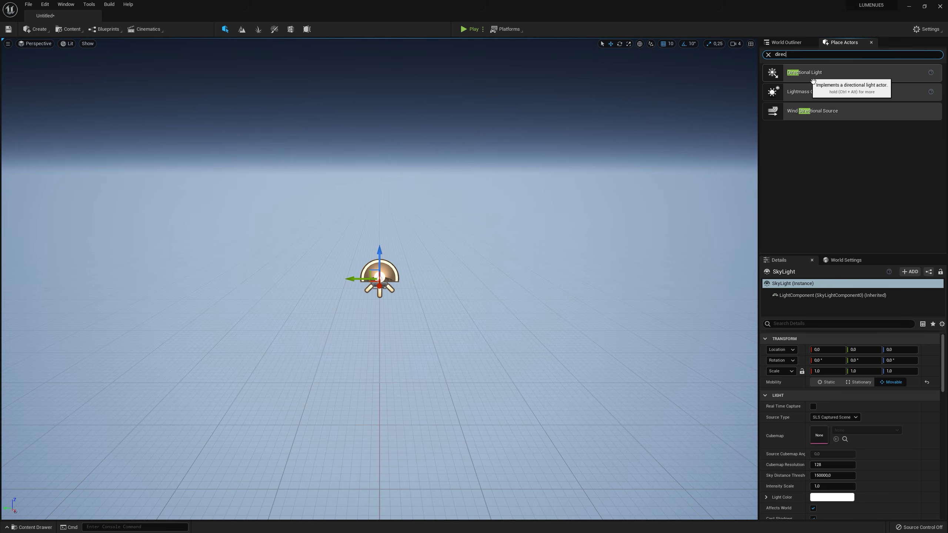
pyautogui.moveTo(813, 81); pyautogui.dragTo(404, 292)
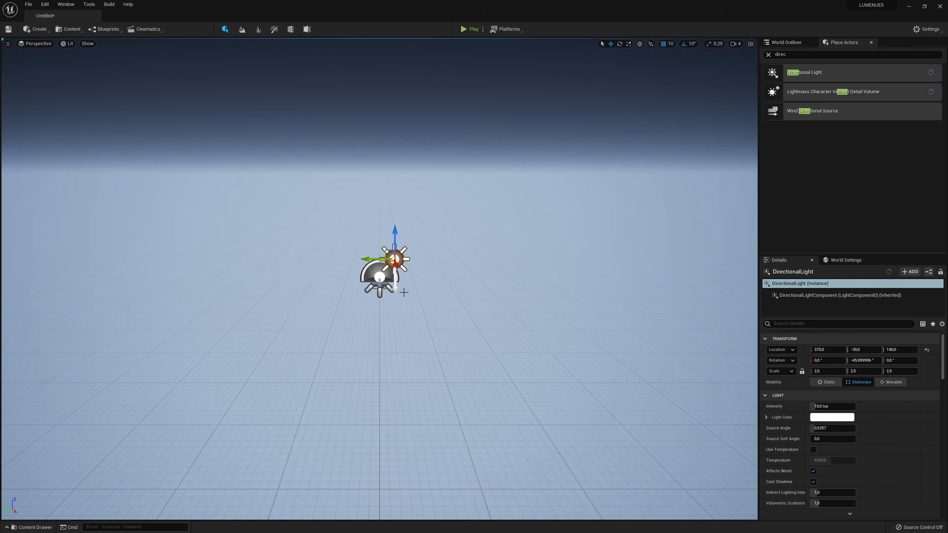
pyautogui.click(927, 350)
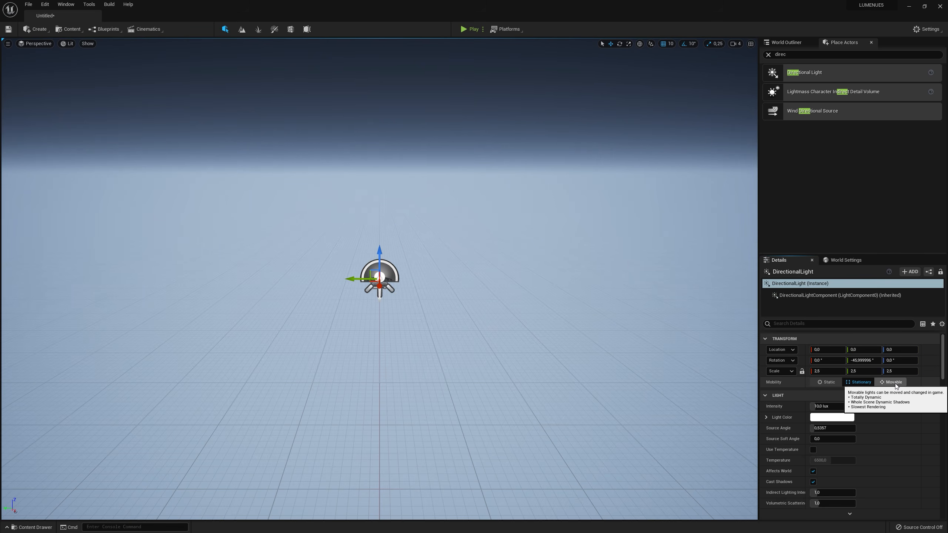
# Enable Light Shaft Occlusion and Light Shaft Bloom on the Directional Light and change its Bloom Scale
pyautogui.scroll(-10, 896, 386)
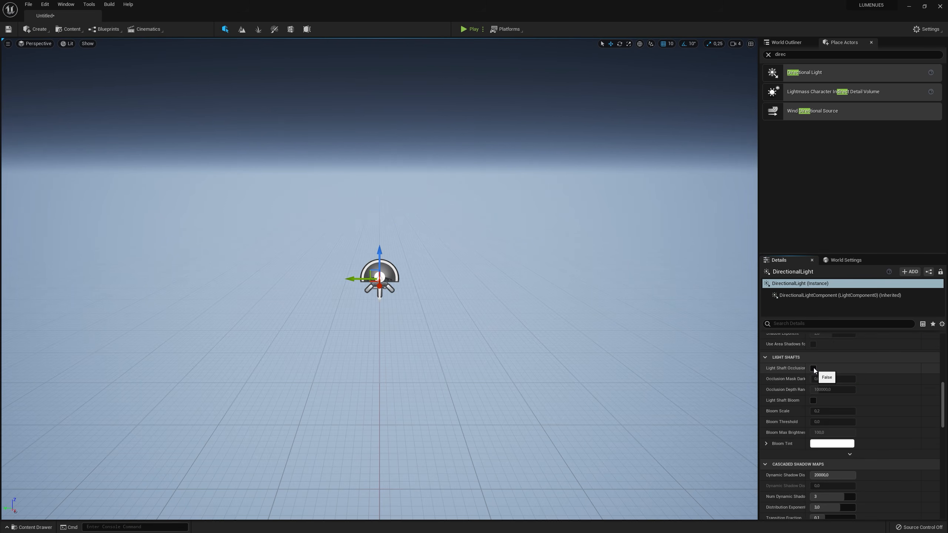
pyautogui.click(813, 368)
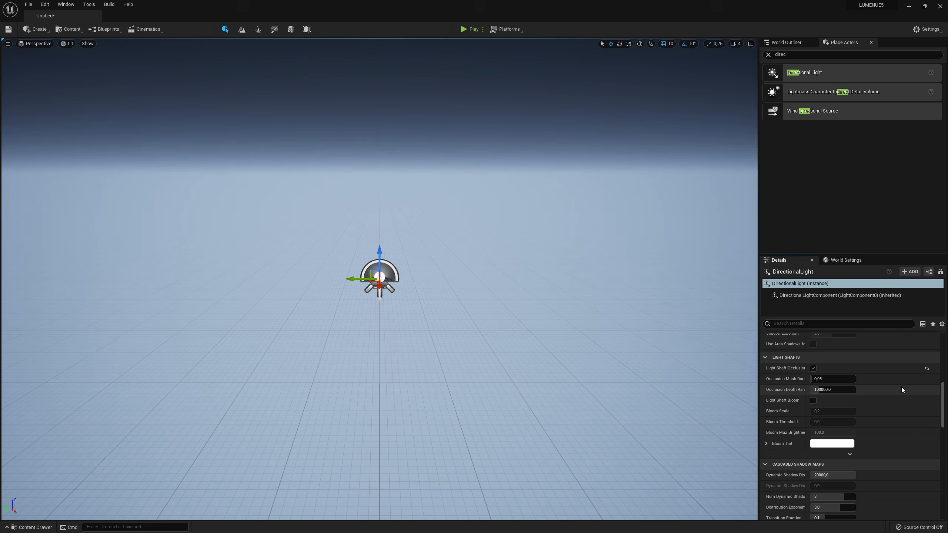
pyautogui.click(814, 401)
pyautogui.click(836, 412)
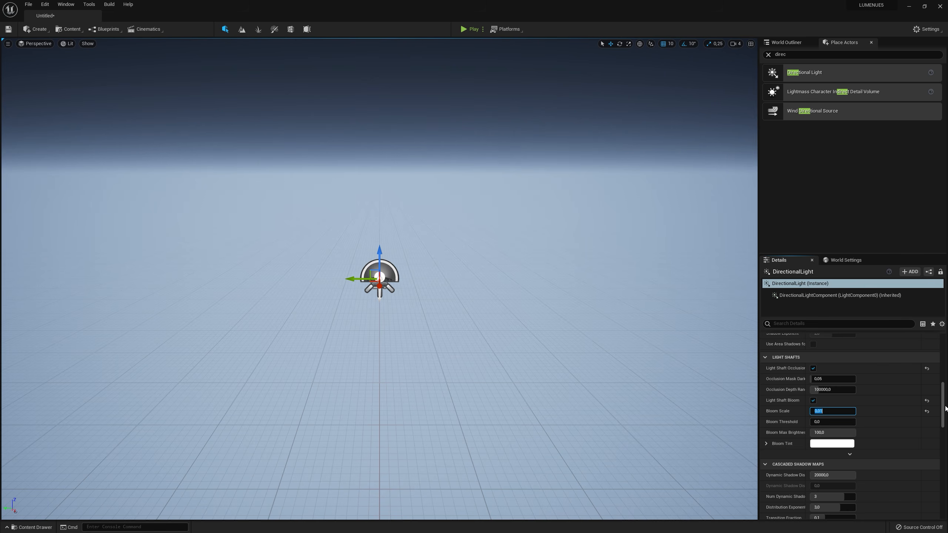
# Enable Atmosphere Sun Light on the Directional Light
pyautogui.moveTo(945, 408); pyautogui.dragTo(944, 448)
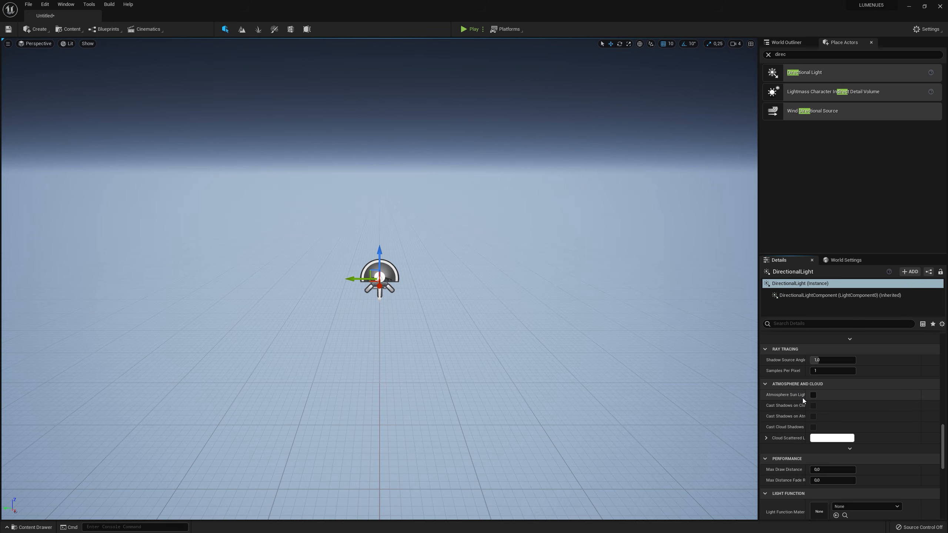
pyautogui.moveTo(807, 396); pyautogui.dragTo(821, 396)
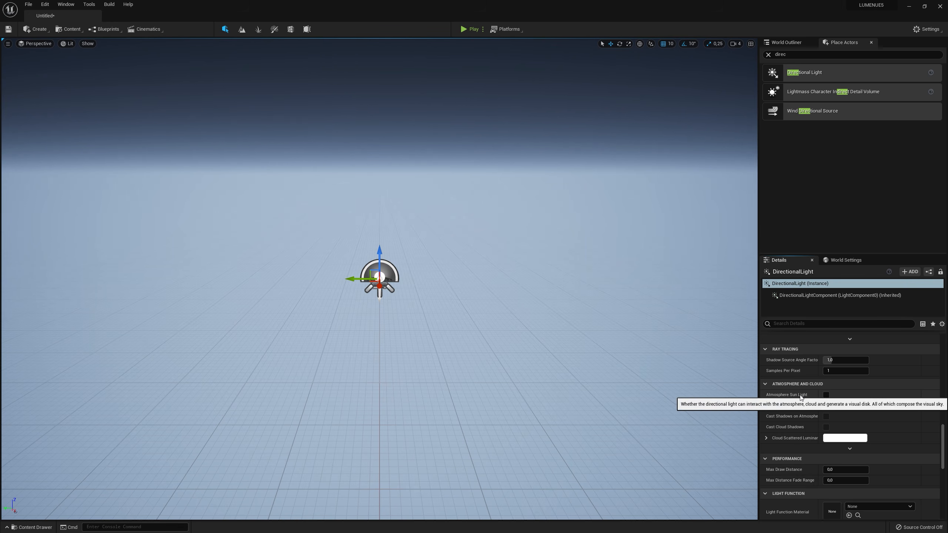
pyautogui.click(826, 395)
pyautogui.moveTo(555, 385); pyautogui.dragTo(604, 364, button='right')
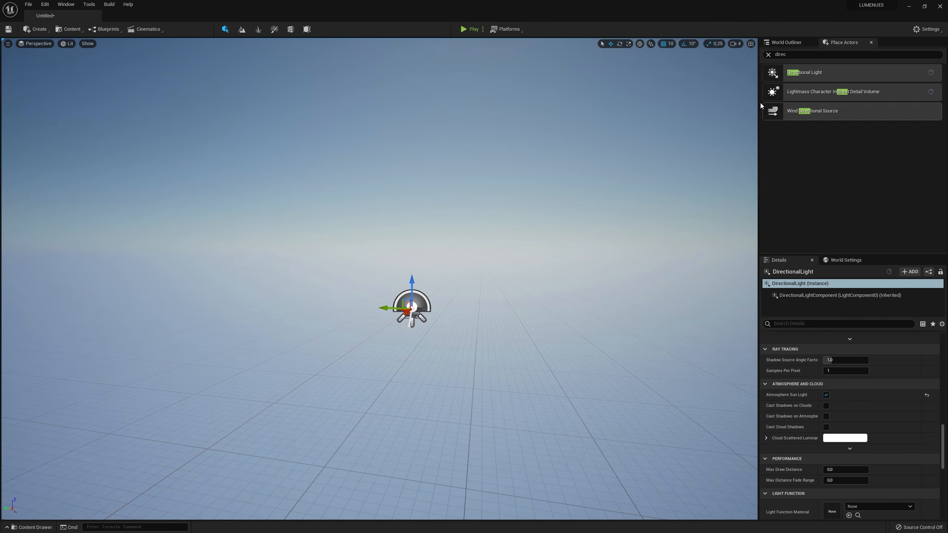
pyautogui.press('Escape')
pyautogui.click(787, 42)
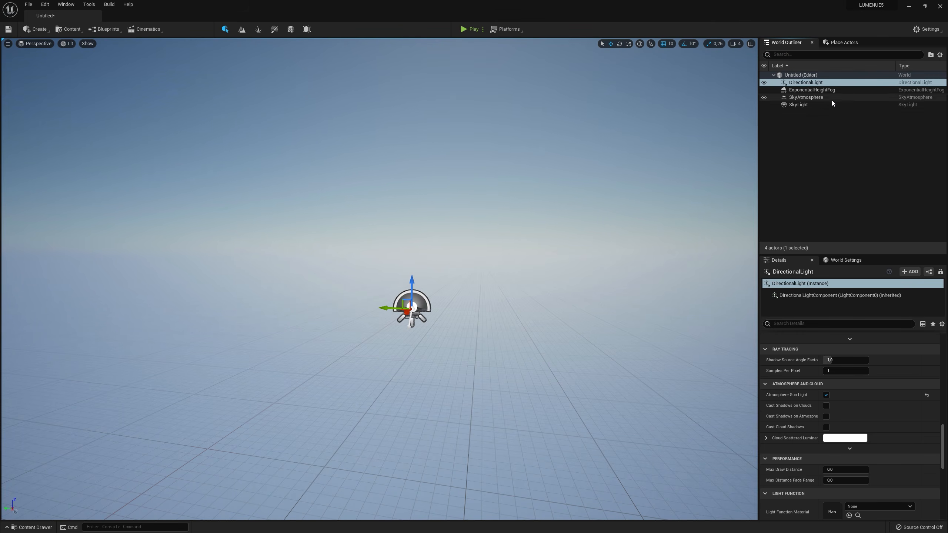
pyautogui.click(805, 98)
pyautogui.click(809, 84)
# Search the placeable actors for "volumetri", add a Volumetric Cloud to the level and reset its location to the origin
pyautogui.click(842, 42)
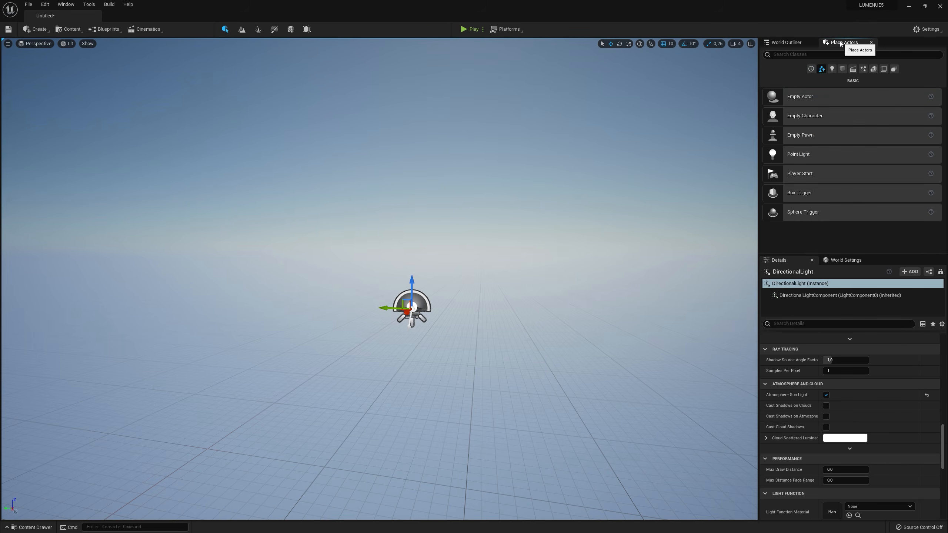
pyautogui.click(813, 55)
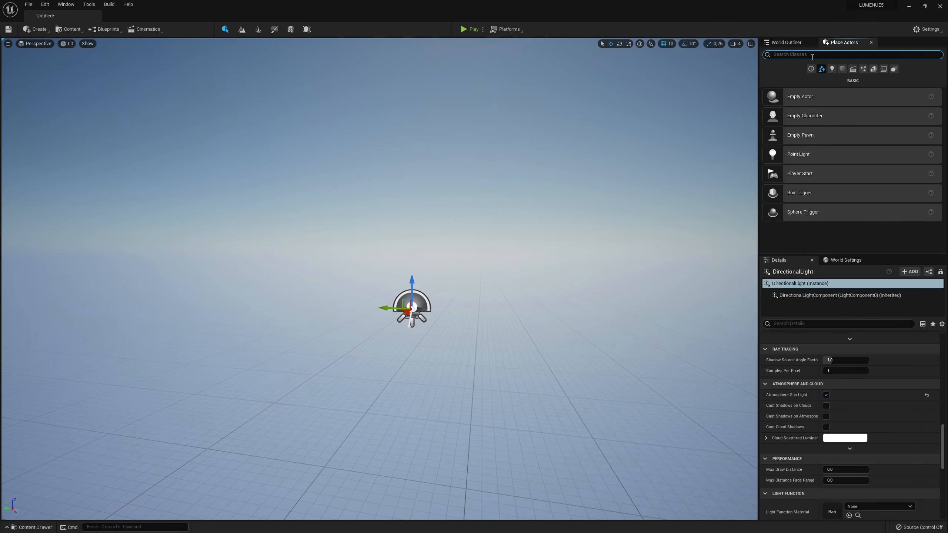
pyautogui.write('volumetri')
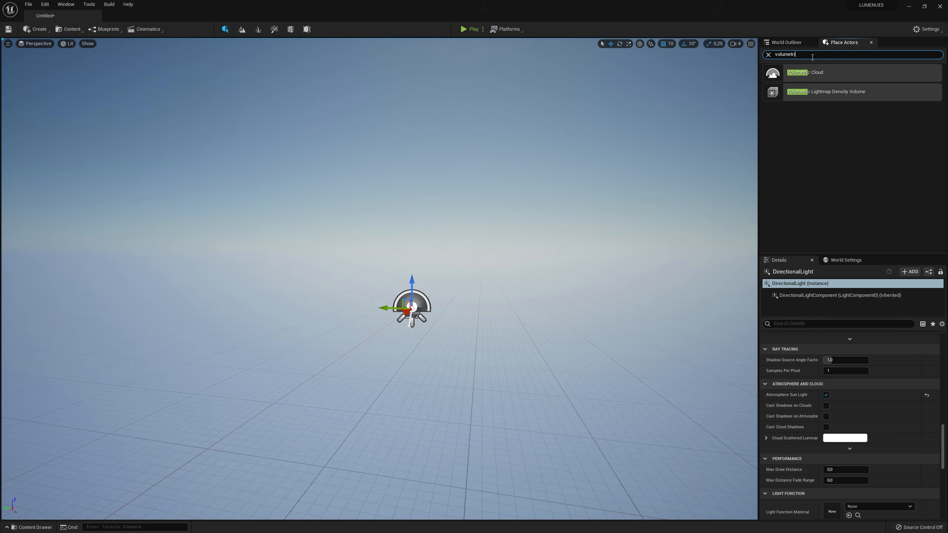
pyautogui.moveTo(802, 74); pyautogui.dragTo(432, 323)
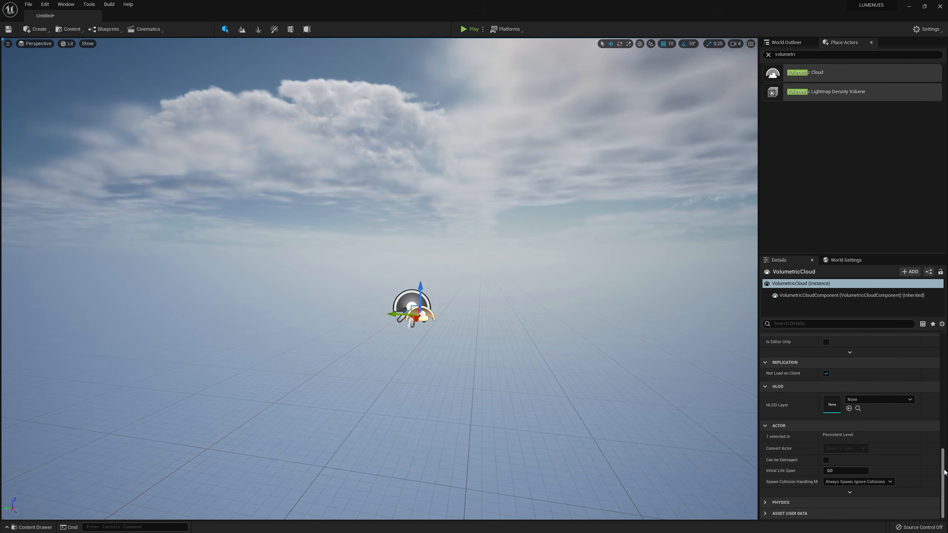
pyautogui.moveTo(943, 472); pyautogui.dragTo(941, 357)
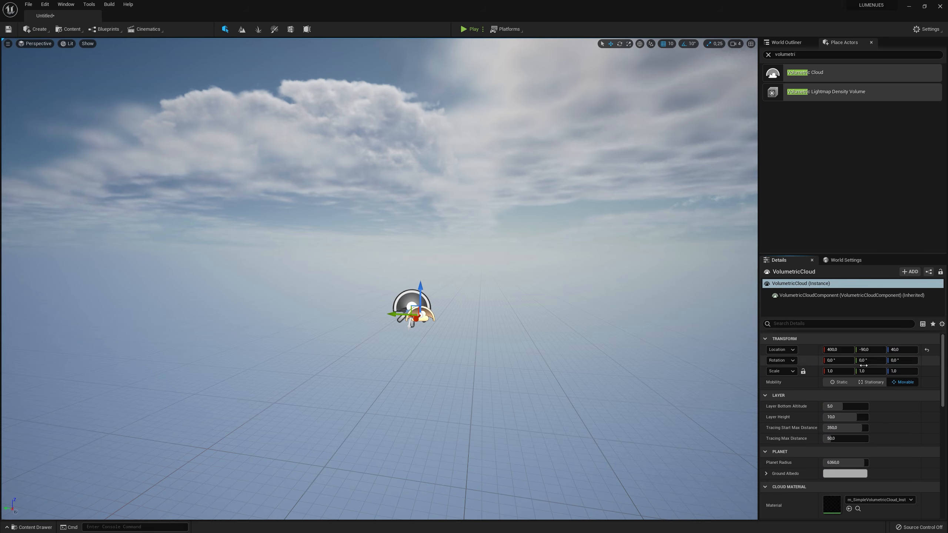
pyautogui.click(928, 351)
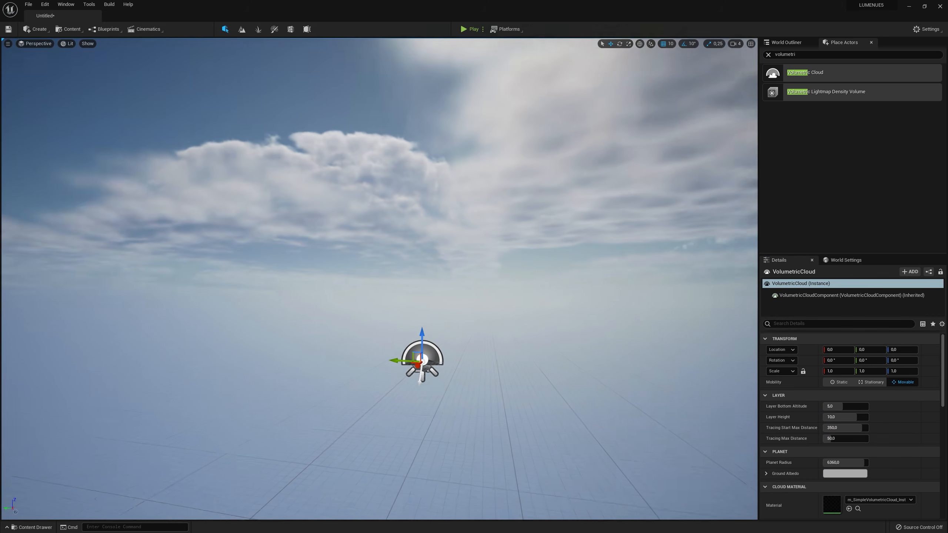
pyautogui.moveTo(379, 279); pyautogui.dragTo(431, 326, button='right')
pyautogui.click(769, 55)
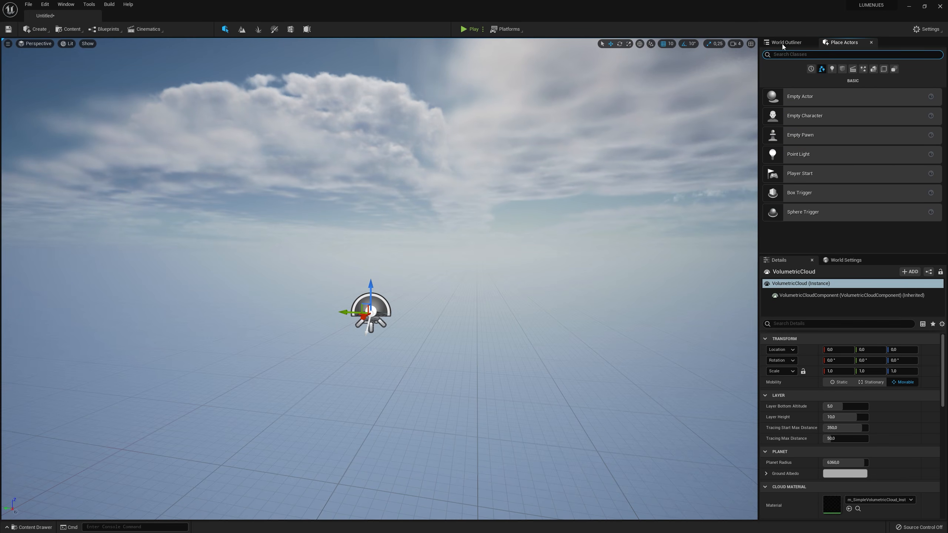
# Group all five lighting and sky actors into a new outliner folder named Light and collapse it
pyautogui.click(787, 42)
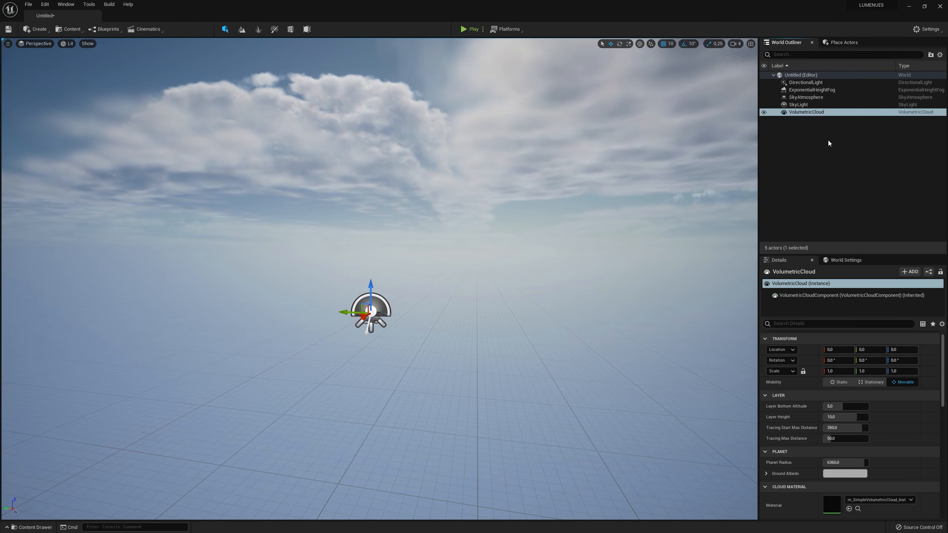
pyautogui.click(809, 113)
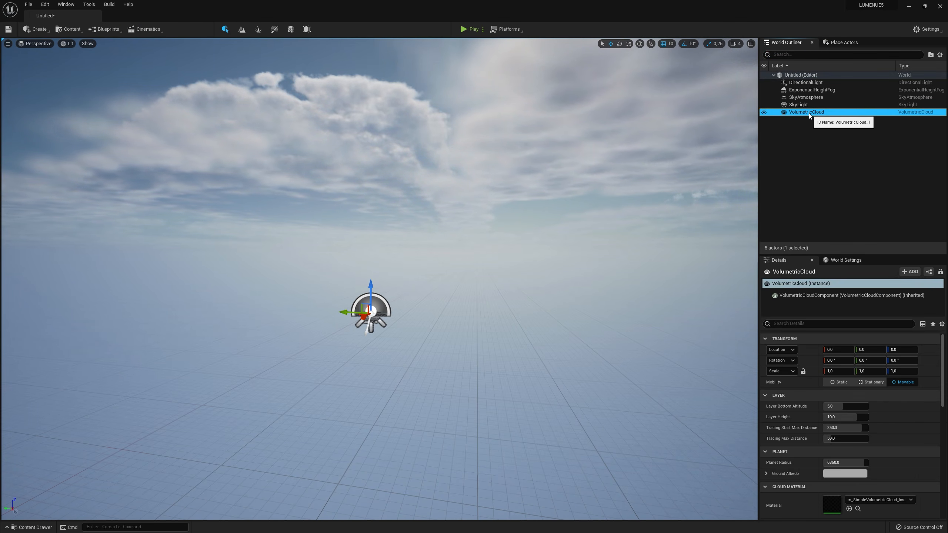
pyautogui.keyDown('shift'); pyautogui.click(812, 82); pyautogui.keyUp('shift')
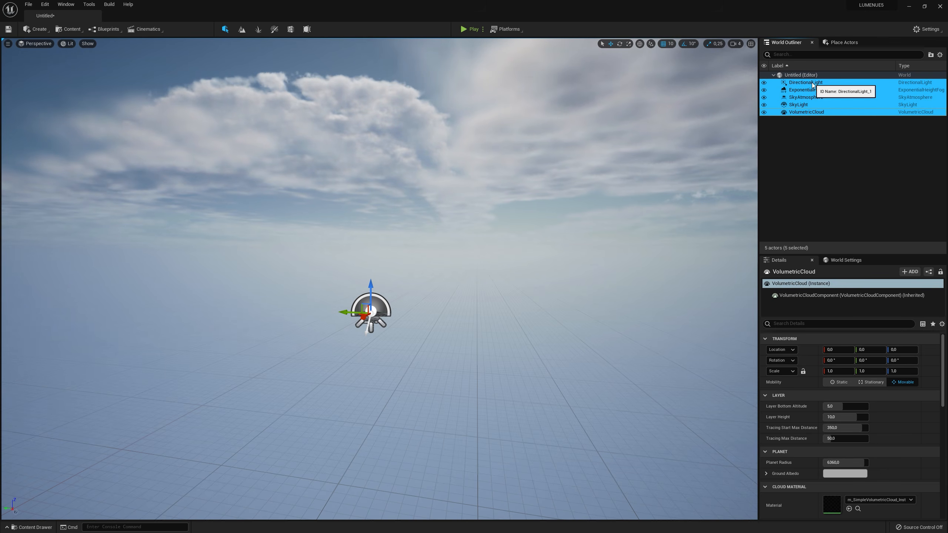
pyautogui.click(932, 55)
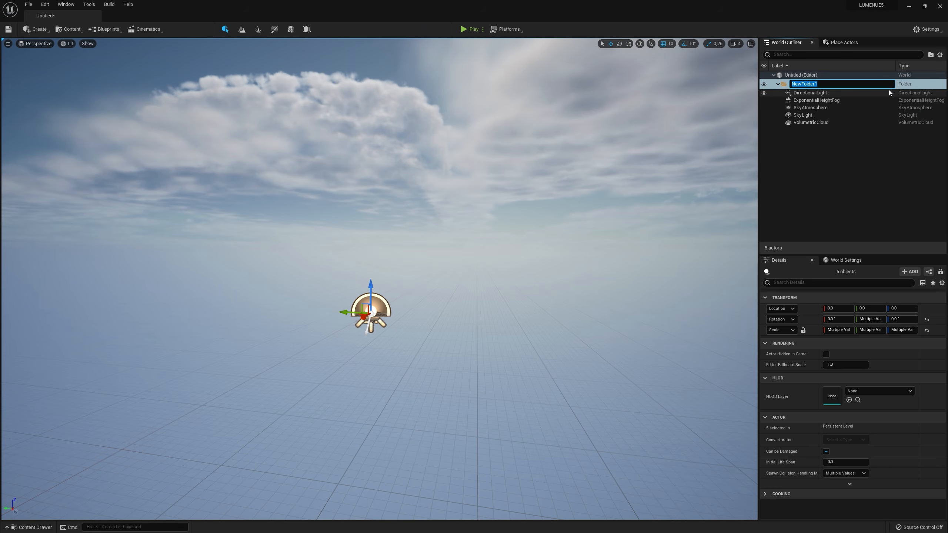
pyautogui.write('Light')
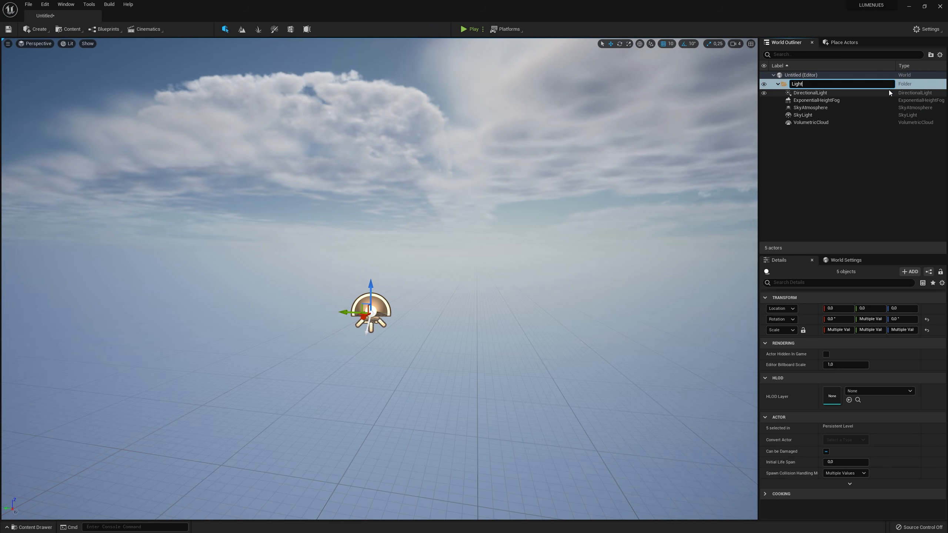
pyautogui.press('Return')
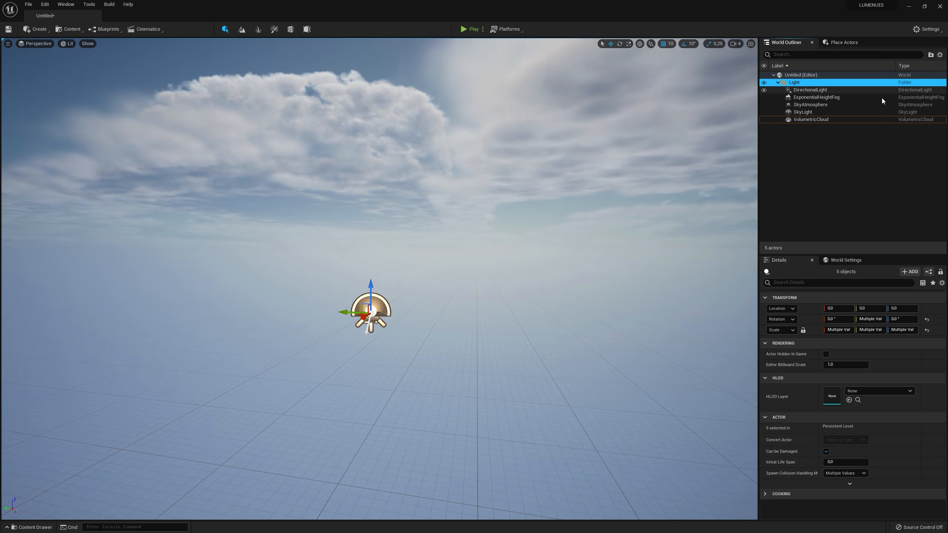
pyautogui.click(839, 138)
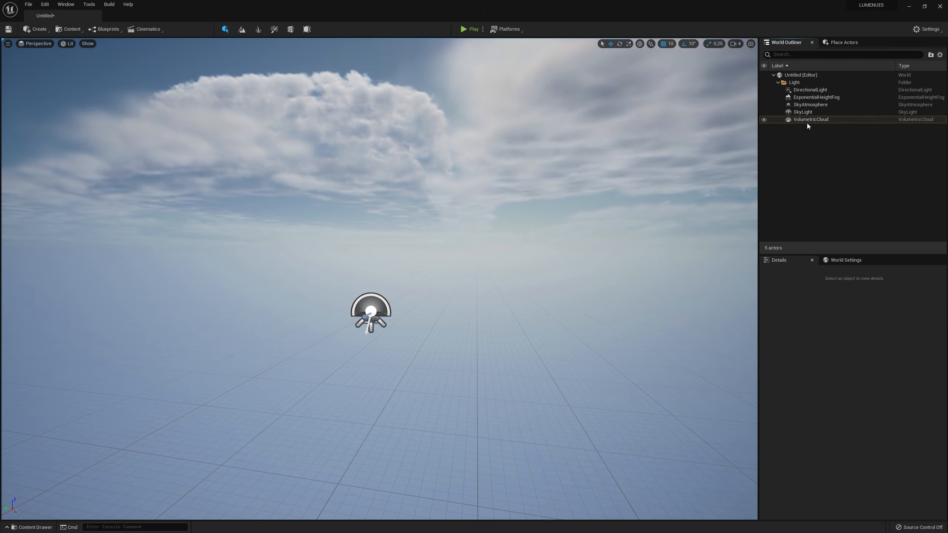
pyautogui.click(778, 83)
pyautogui.click(778, 83)
pyautogui.click(778, 83)
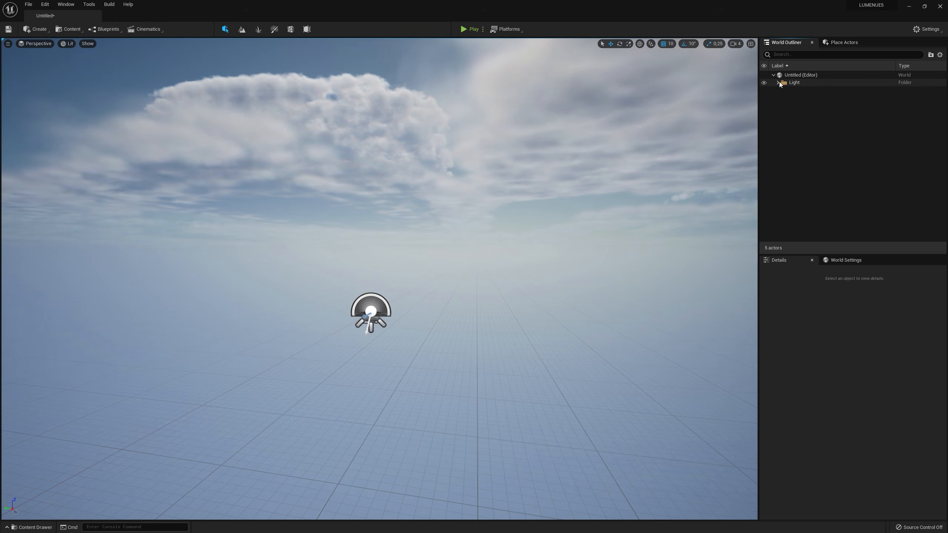
# Create a new folder named Assets in the project's Content folder
pyautogui.moveTo(380, 344)
pyautogui.mouseDown(button='right')
pyautogui.moveTo(370, 358)
pyautogui.moveTo(387, 339)
pyautogui.mouseUp(button='right')
pyautogui.hotkey('ctrl', 'space')
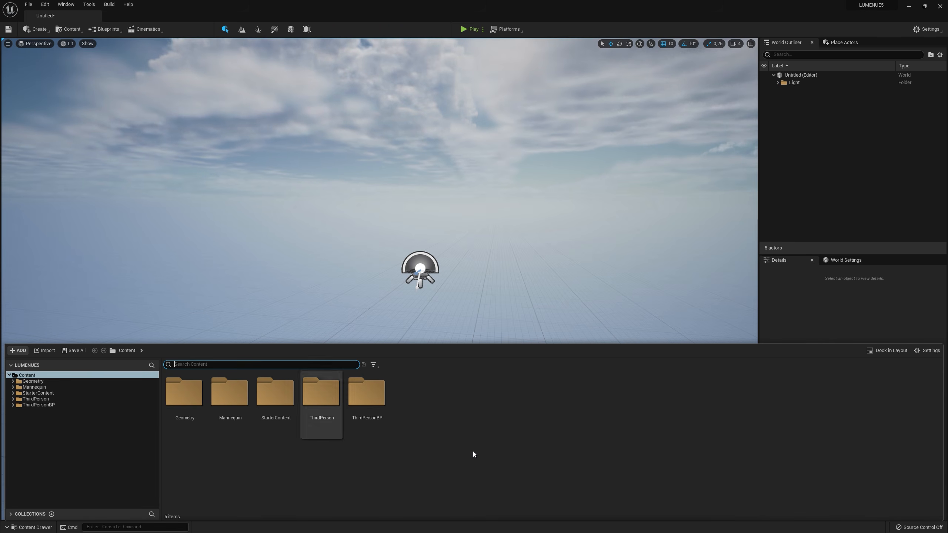
pyautogui.rightClick(427, 413)
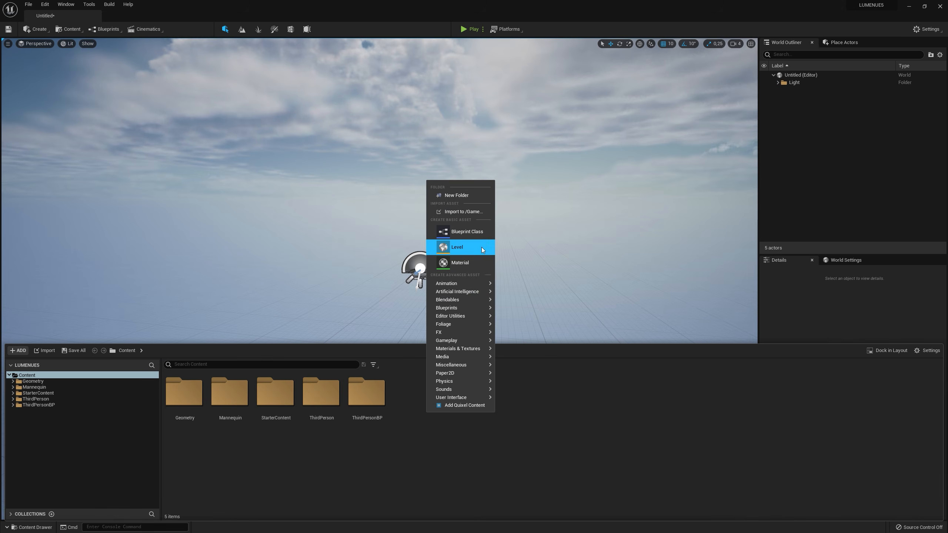
pyautogui.click(467, 195)
pyautogui.write('Asset')
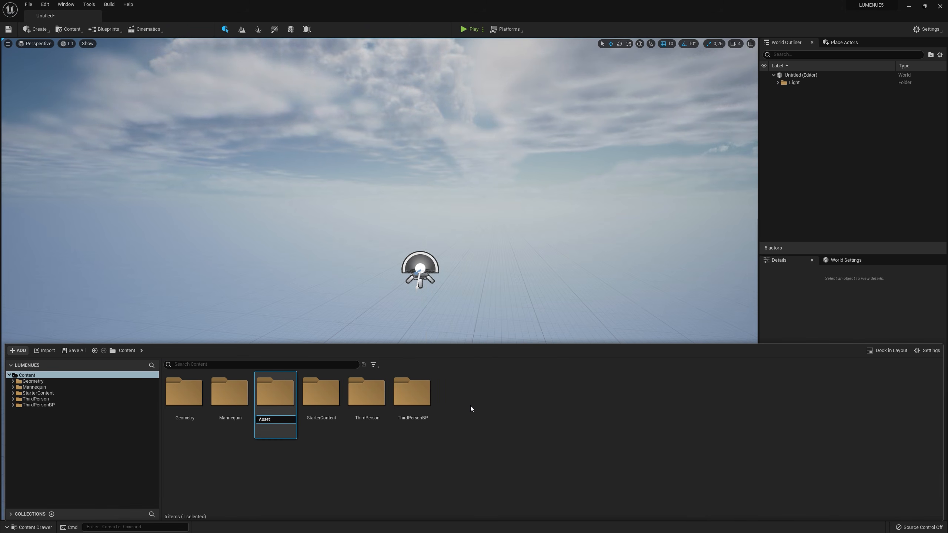
pyautogui.write('s')
pyautogui.press('Return')
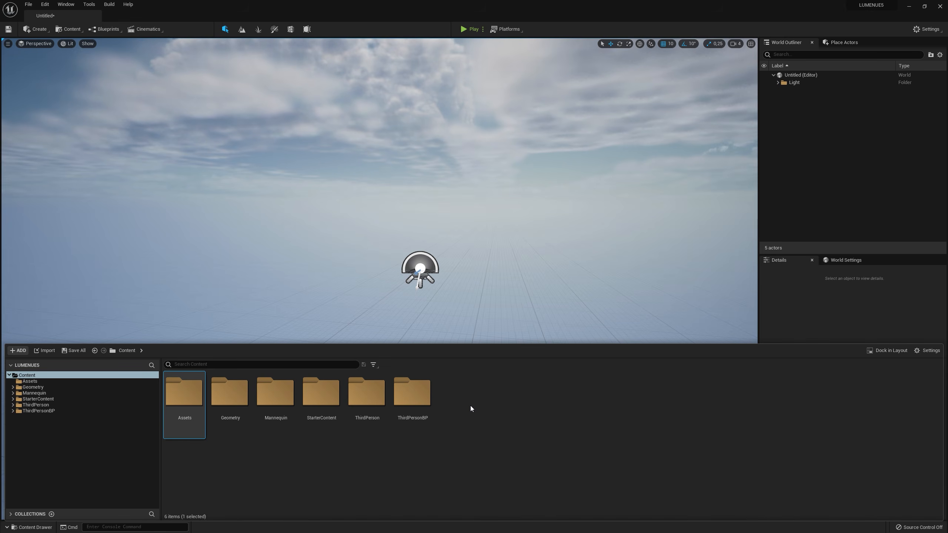
# Create another folder named Maps in the project's Content folder
pyautogui.rightClick(357, 460)
pyautogui.click(417, 243)
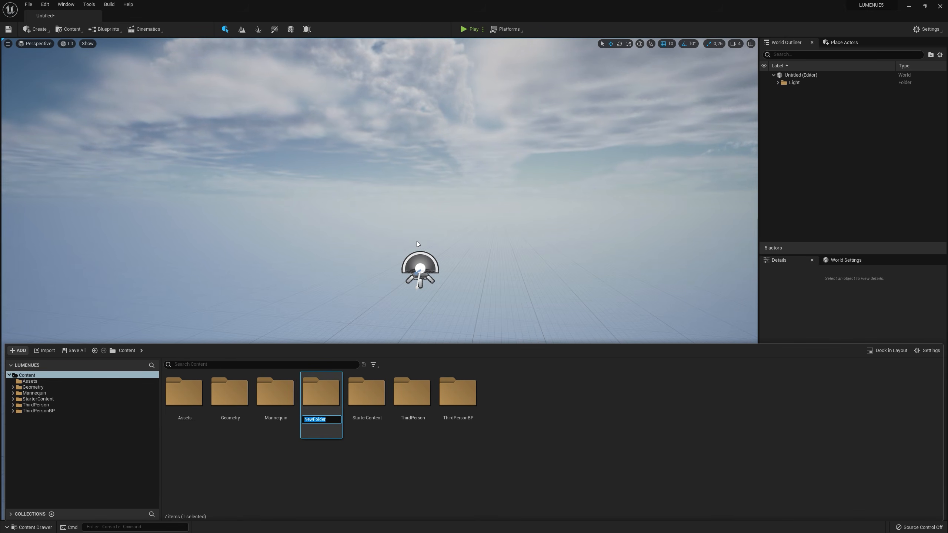
pyautogui.write('Maps')
pyautogui.press('Return')
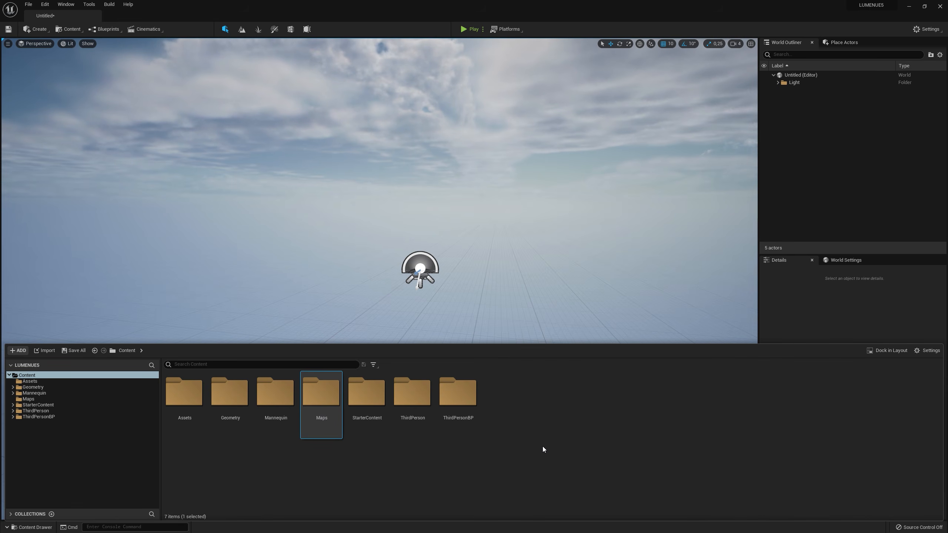
pyautogui.click(543, 449)
# Save the untitled level as LumenTest in the Maps folder and open the Assets folder
pyautogui.click(75, 353)
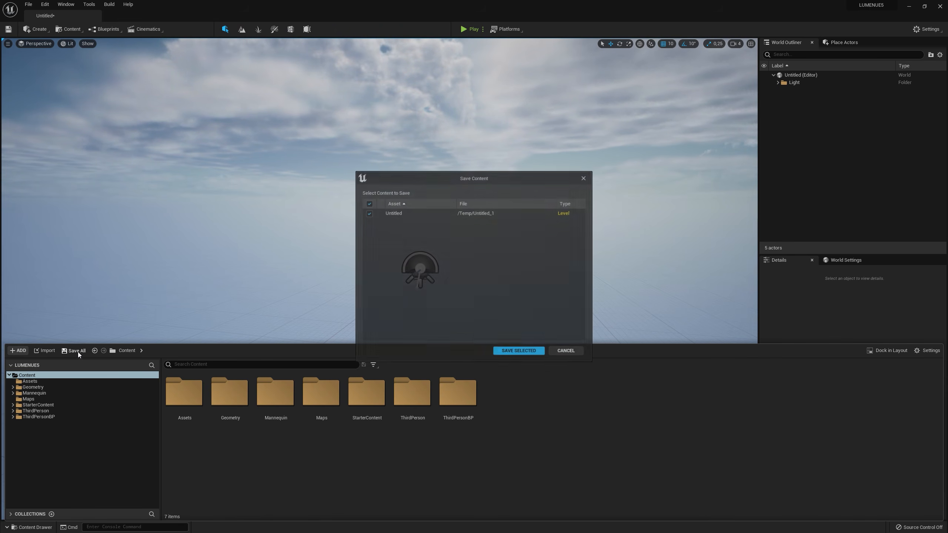
pyautogui.click(526, 353)
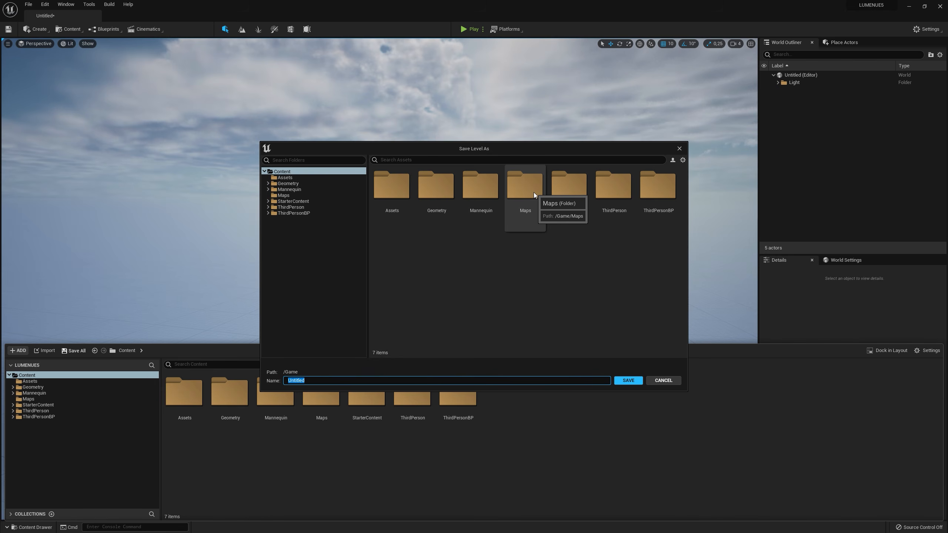
pyautogui.doubleClick(526, 186)
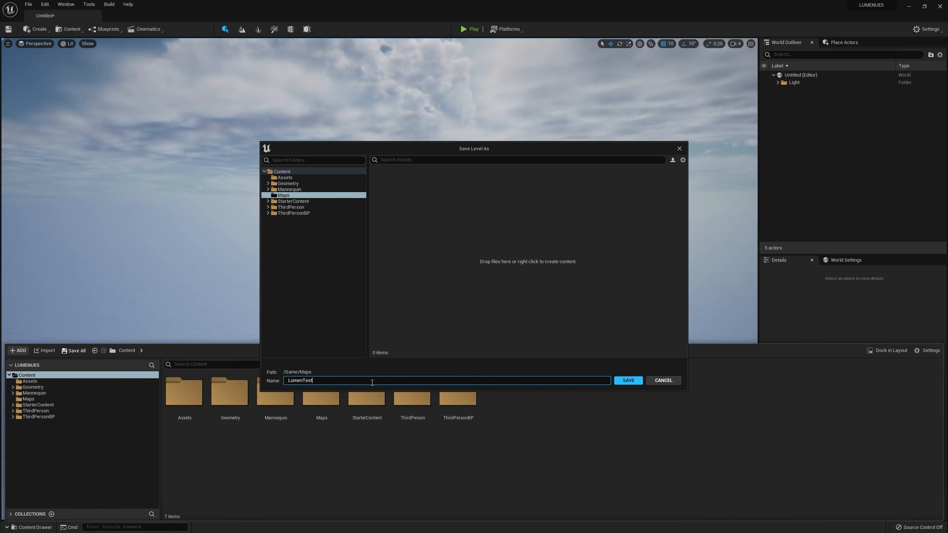
pyautogui.press('Return')
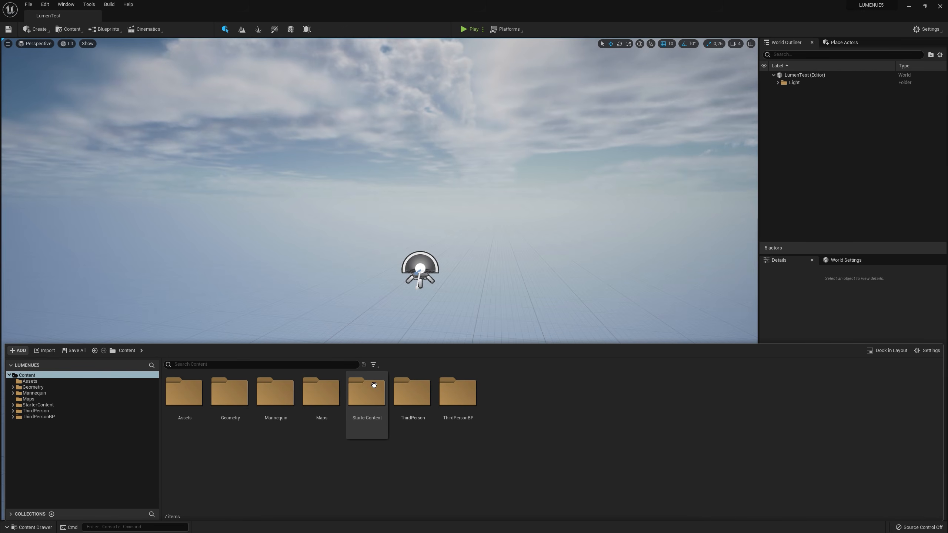
pyautogui.doubleClick(192, 401)
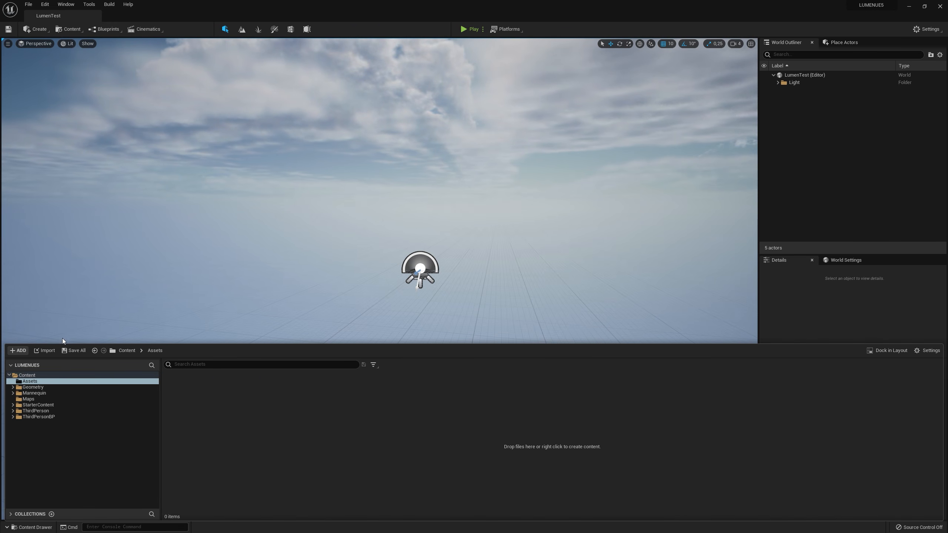
pyautogui.hotkey('alt', 'Tab')
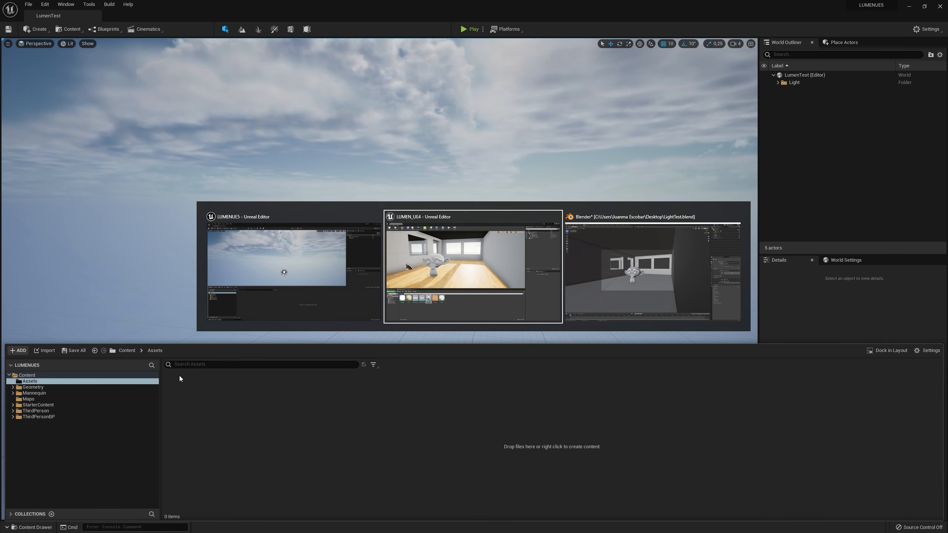
pyautogui.hotkey('alt', 'Tab')
pyautogui.press('Tab')
pyautogui.hotkey('alt', 'Tab')
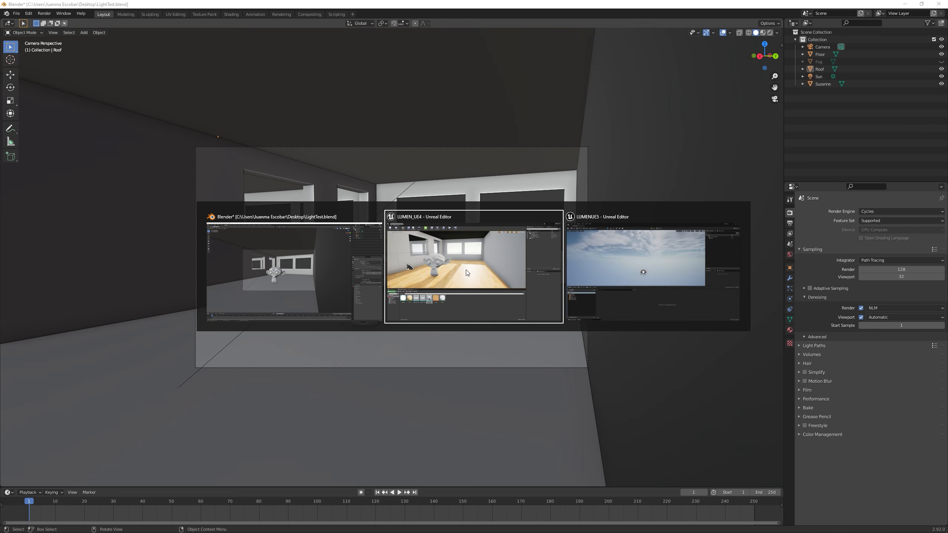
pyautogui.hotkey('alt', 'Tab')
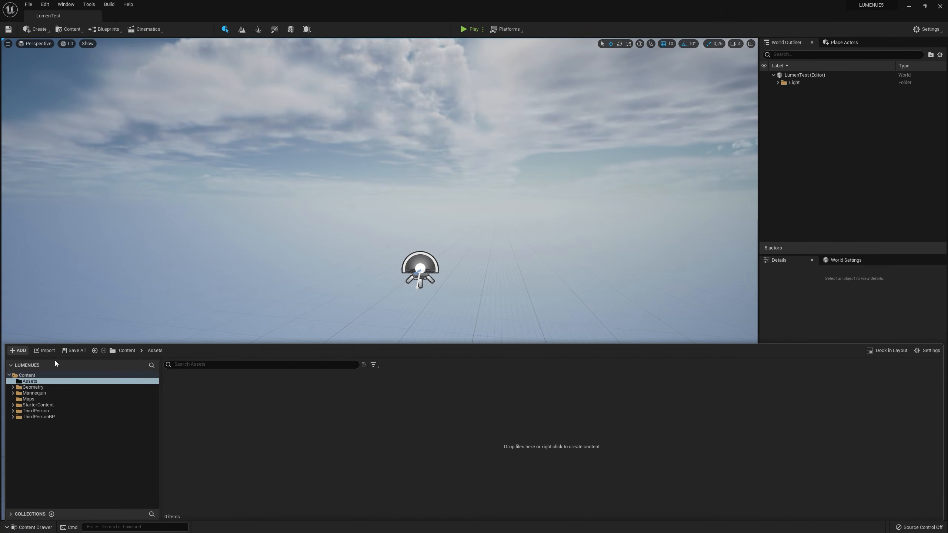
# Import all meshes of the LightTest FBX from the desktop into Assets, with Generate Missing Collision disabled
pyautogui.click(53, 351)
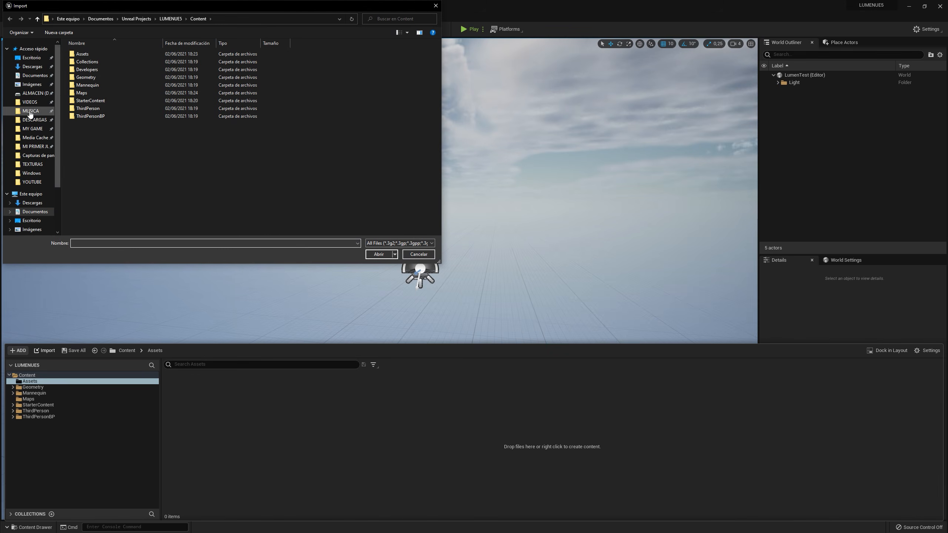
pyautogui.click(36, 60)
pyautogui.doubleClick(83, 63)
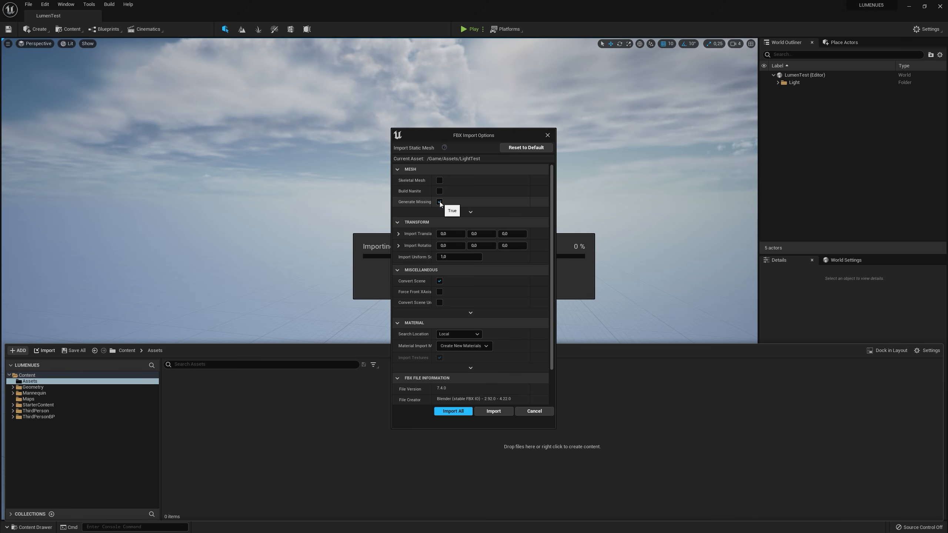
pyautogui.click(440, 202)
pyautogui.scroll(-2, 484, 253)
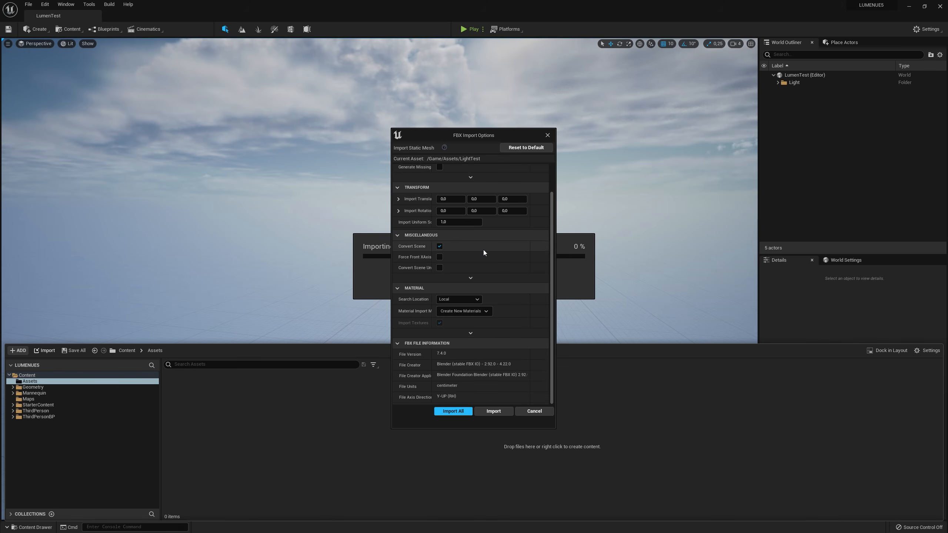
pyautogui.click(461, 412)
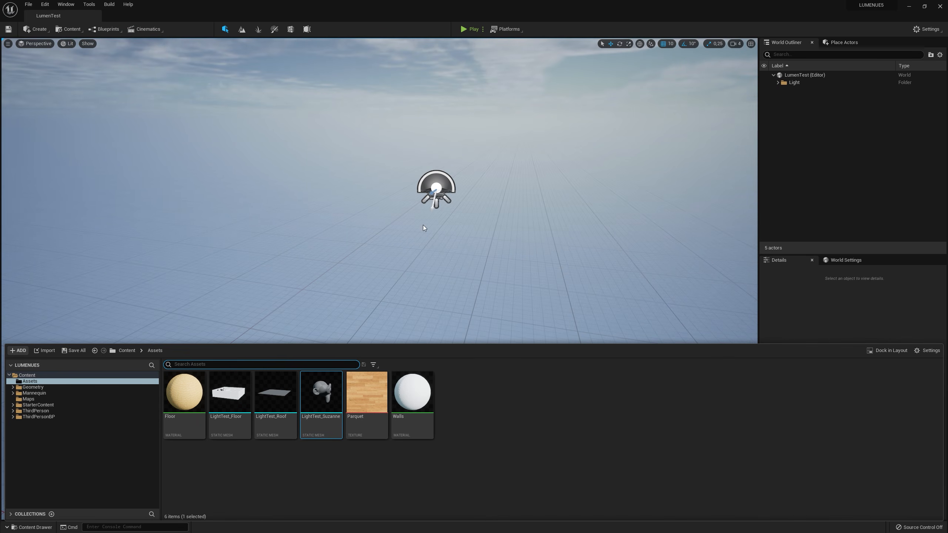
# Place the LightTest floor, roof and Suzanne meshes in the level together and reset their location to the origin
pyautogui.keyDown('shift'); pyautogui.click(239, 407); pyautogui.keyUp('shift')
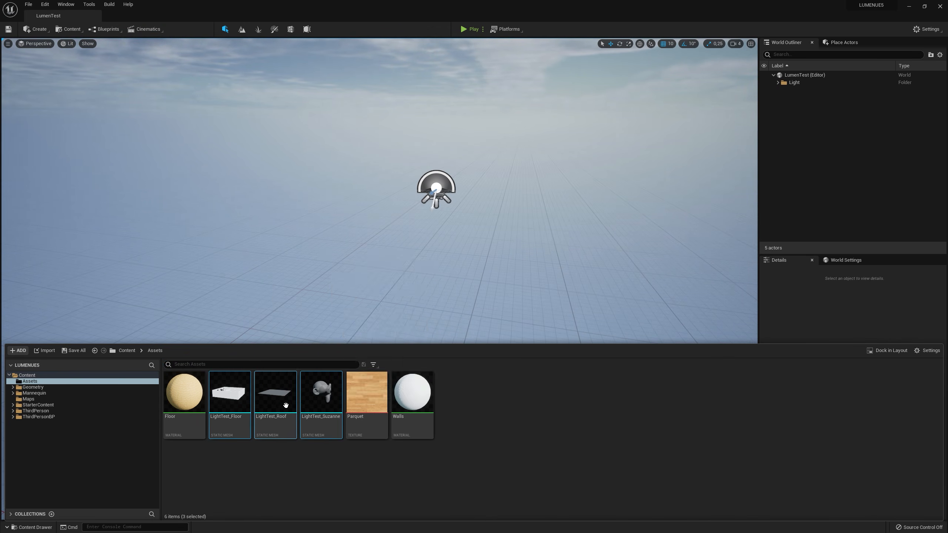
pyautogui.moveTo(285, 405); pyautogui.dragTo(429, 231)
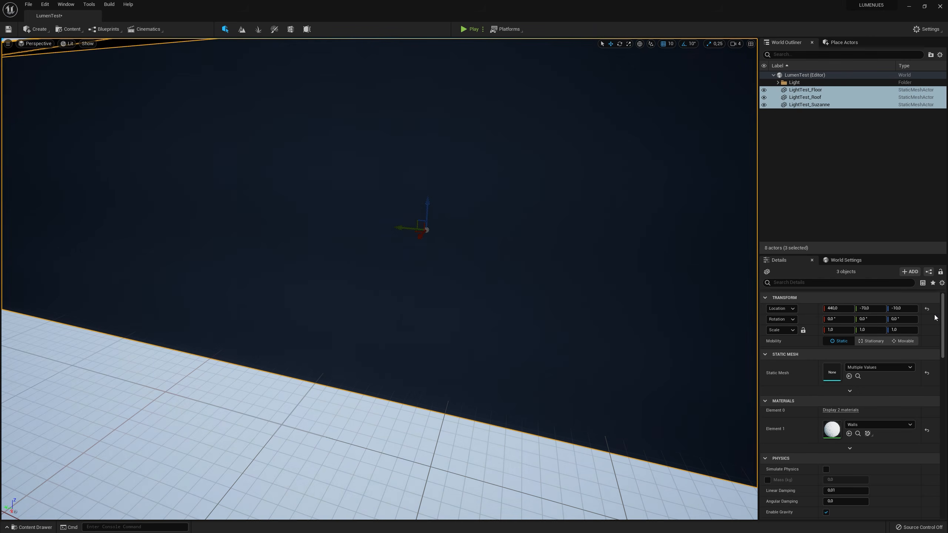
pyautogui.click(927, 308)
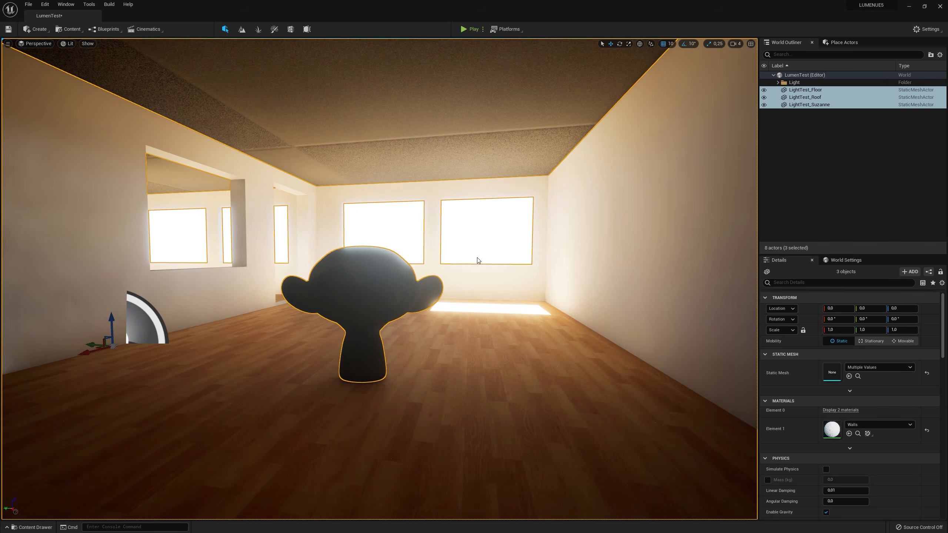
pyautogui.click(469, 239)
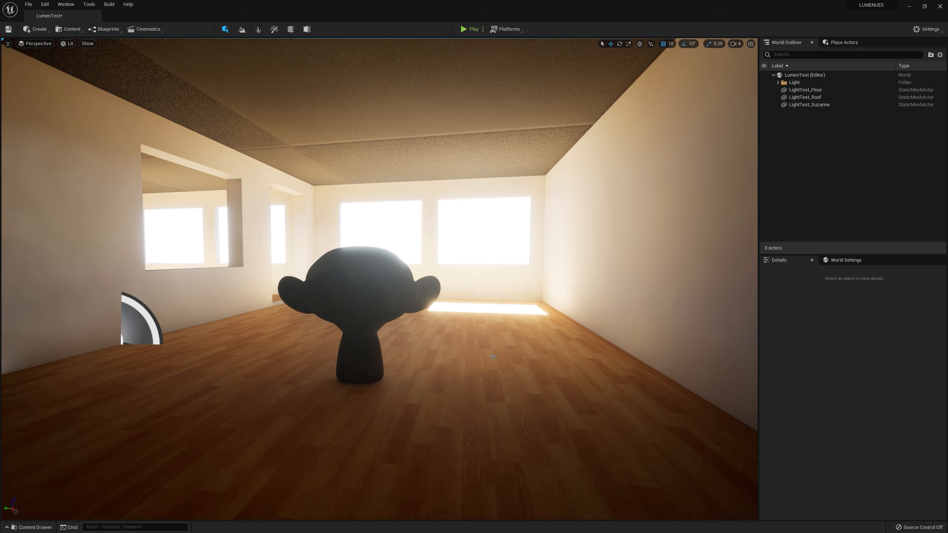
# Disable the default Auto Exposure in the project's rendering settings, searching for "auto exp"
pyautogui.moveTo(493, 357); pyautogui.dragTo(422, 455, button='right')
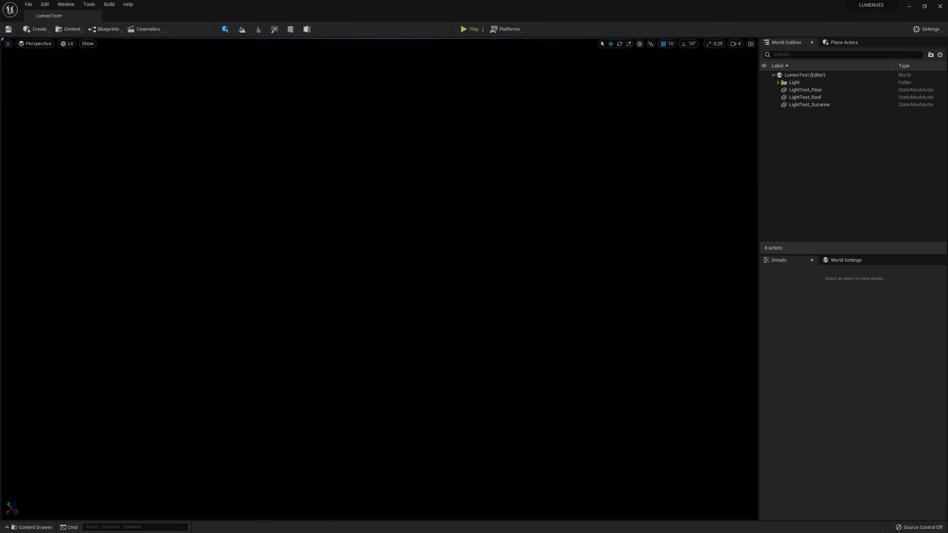
pyautogui.moveTo(497, 455); pyautogui.dragTo(497, 361, button='right')
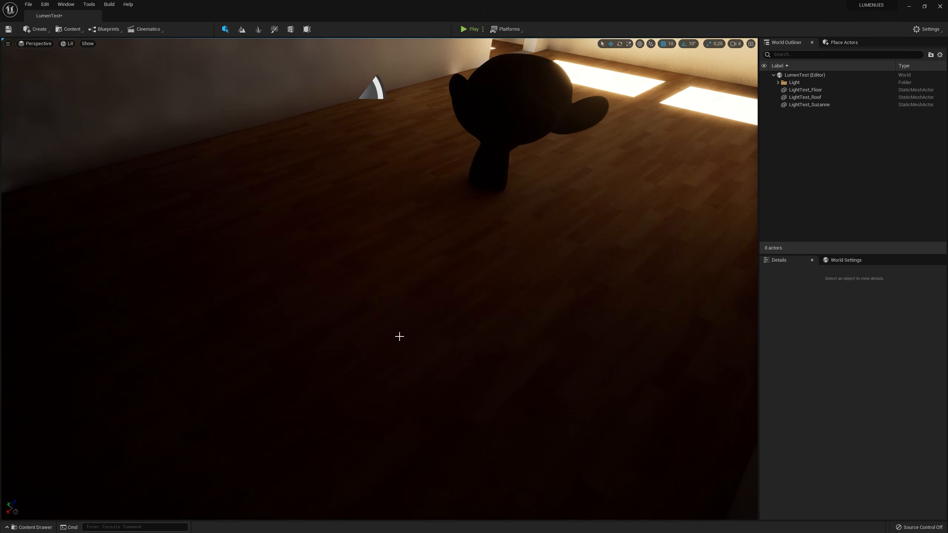
pyautogui.moveTo(398, 338); pyautogui.dragTo(446, 308, button='right')
pyautogui.click(44, 4)
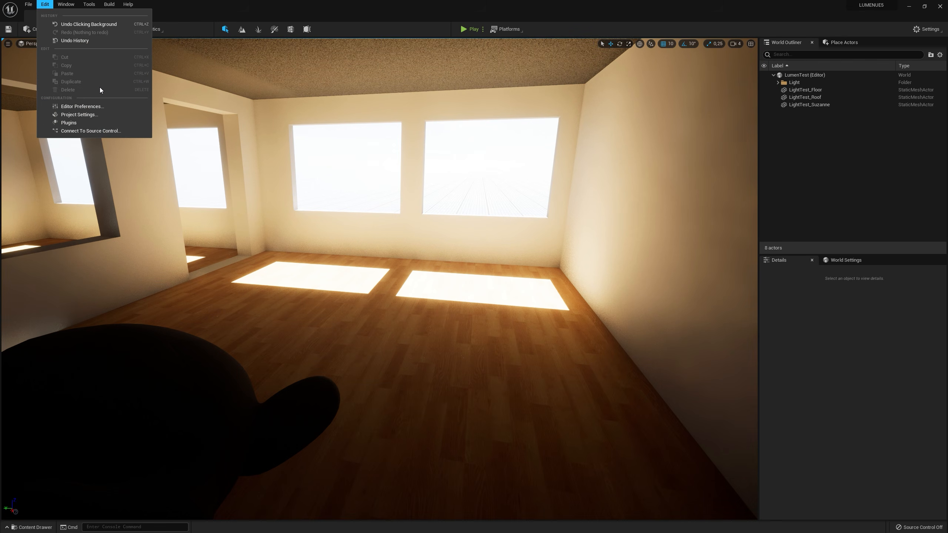
pyautogui.click(88, 115)
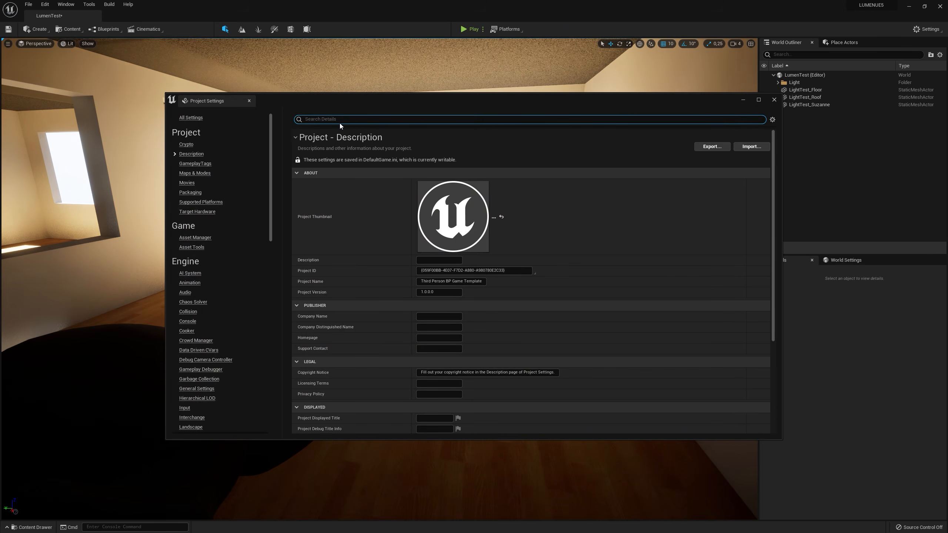
pyautogui.write('auto exp')
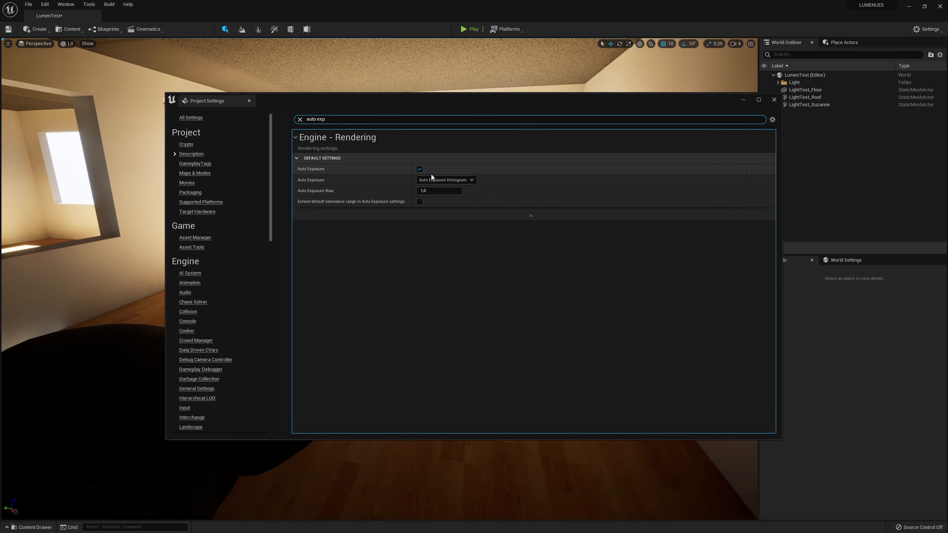
pyautogui.click(419, 169)
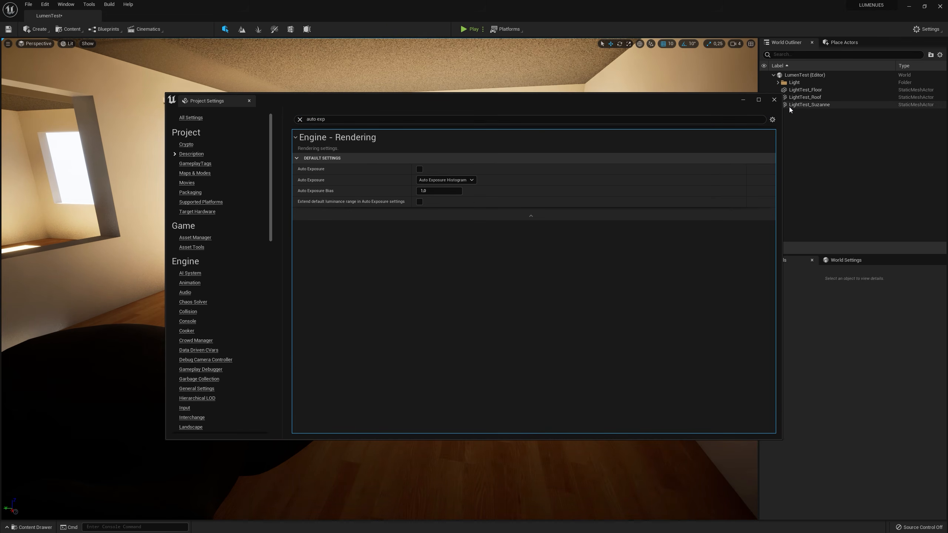
pyautogui.click(774, 100)
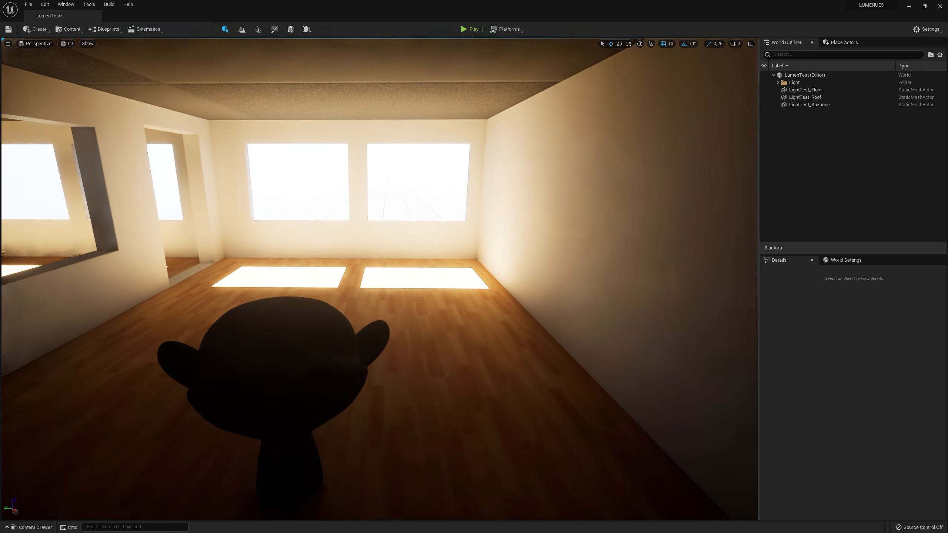
# Add a Post Process Volume to the level at the origin and enable its Infinite Extent (Unbound)
pyautogui.moveTo(380, 279)
pyautogui.mouseDown(button='right')
pyautogui.moveTo(284, 278)
pyautogui.moveTo(366, 280)
pyautogui.mouseUp(button='right')
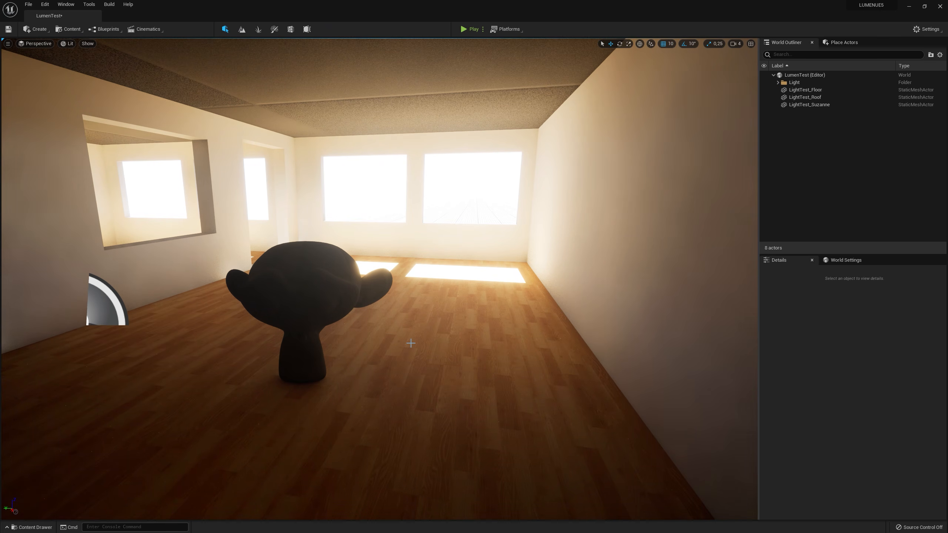
pyautogui.moveTo(415, 341); pyautogui.dragTo(430, 322, button='right')
pyautogui.press('w')
pyautogui.press('s')
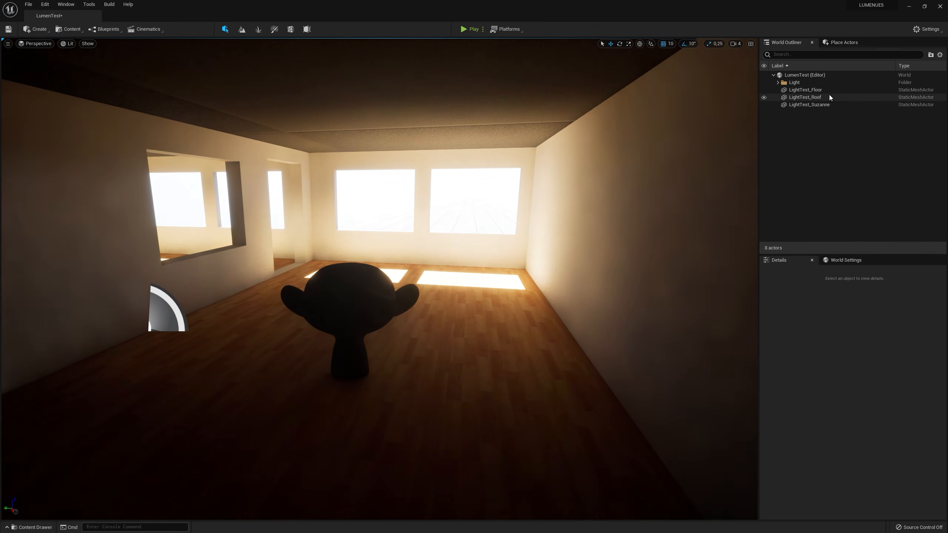
pyautogui.click(845, 42)
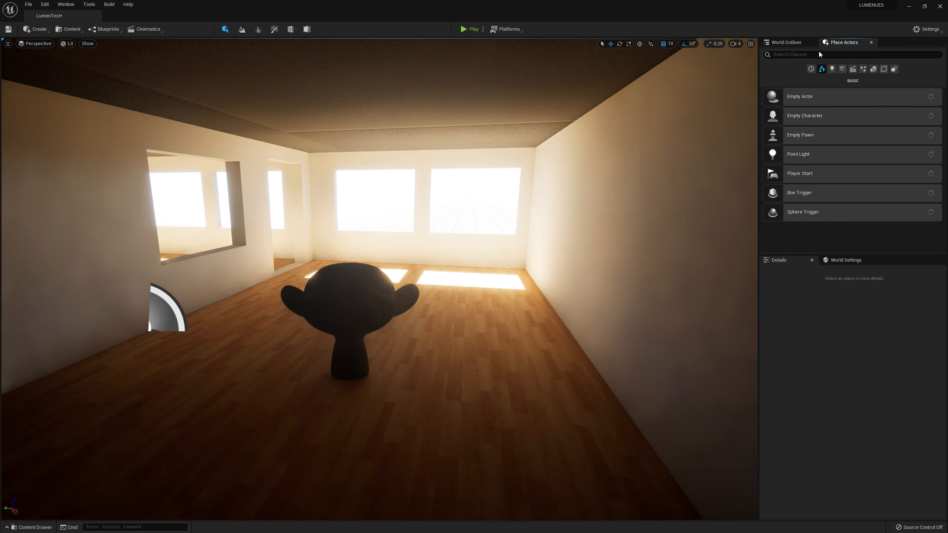
pyautogui.write('post')
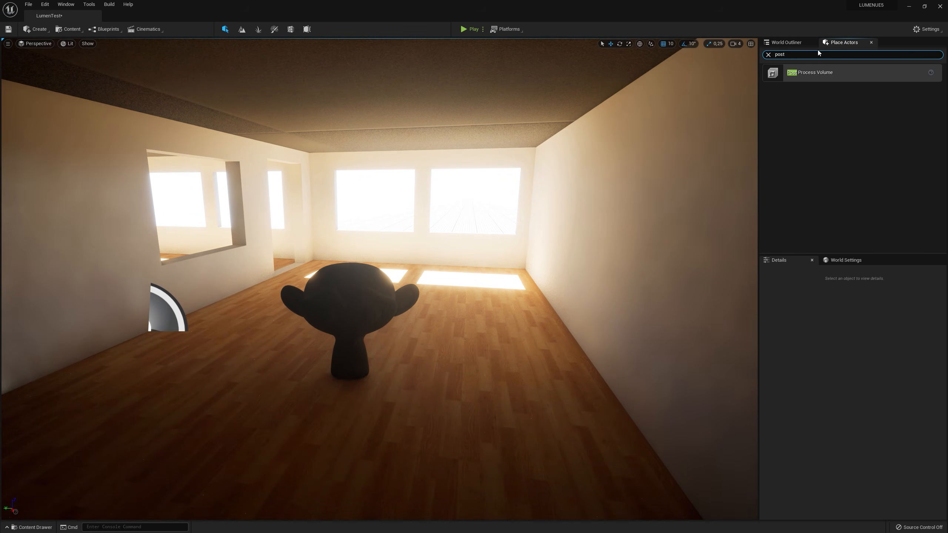
pyautogui.moveTo(808, 72); pyautogui.dragTo(413, 323)
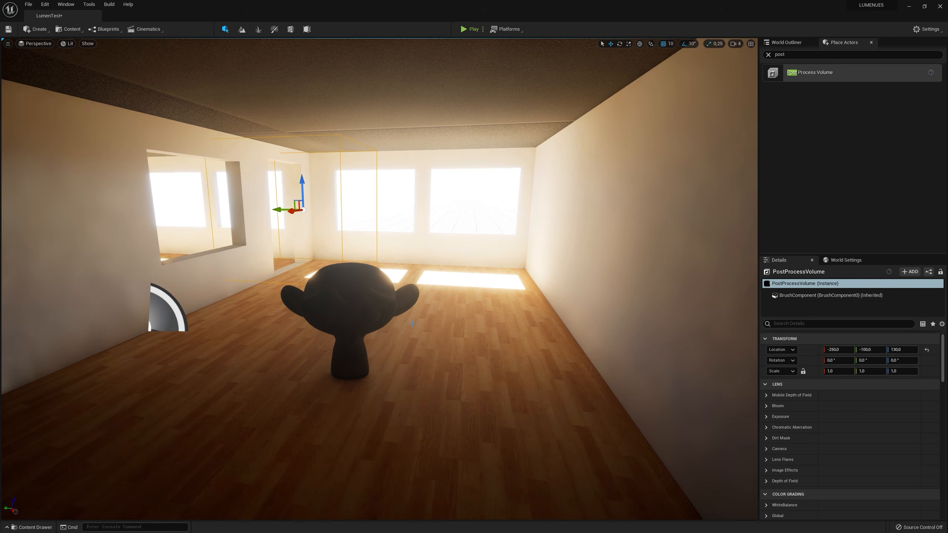
pyautogui.click(927, 350)
pyautogui.moveTo(942, 354); pyautogui.dragTo(934, 465)
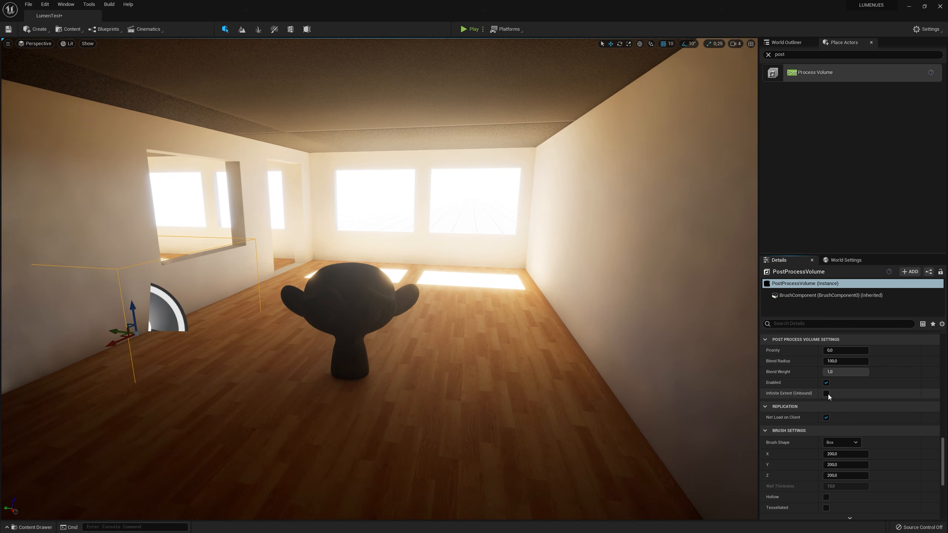
pyautogui.moveTo(944, 462); pyautogui.dragTo(943, 405)
# Filter the Post Process Volume's details by "expos" to show its exposure settings
pyautogui.write('ezxpo')
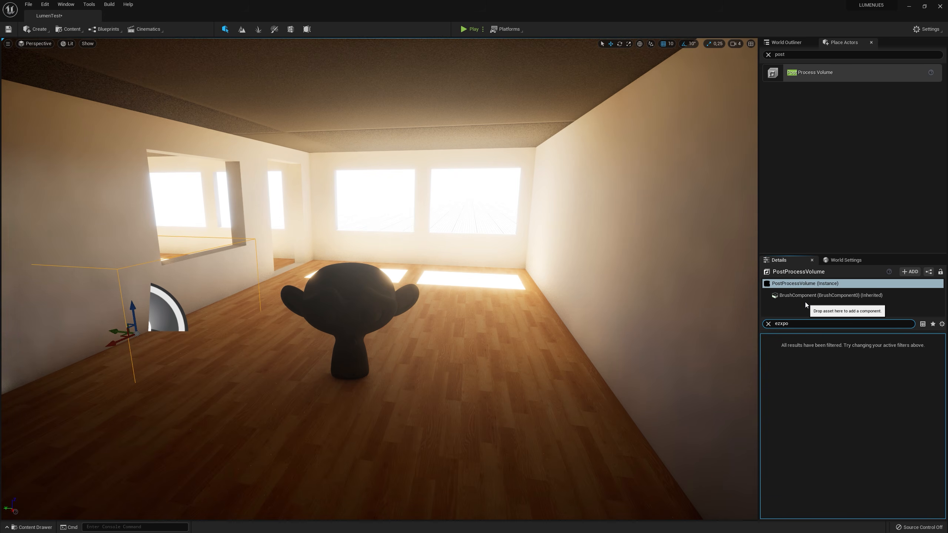
pyautogui.press('BackSpace')
pyautogui.press('BackSpace')
pyautogui.press('BackSpace')
pyautogui.press('BackSpace')
pyautogui.write('xpo')
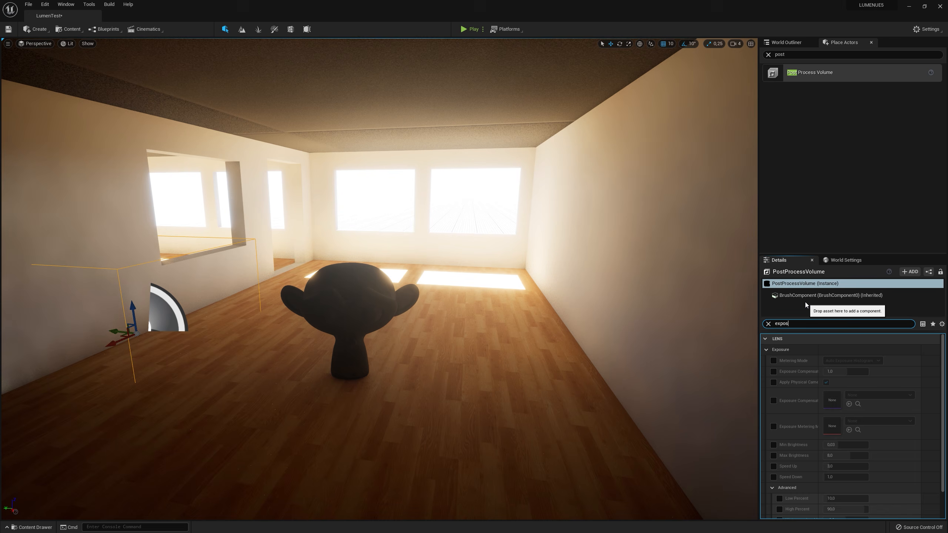
# Override the volume's Metering Mode as Auto Exposure Histogram and set both Min Brightness and Max Brightness to 1.0
pyautogui.click(774, 361)
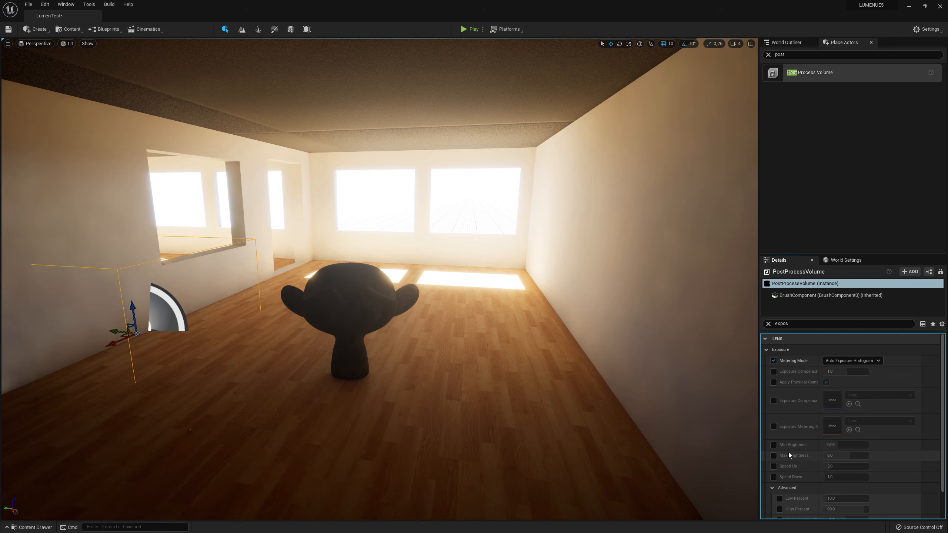
pyautogui.click(774, 445)
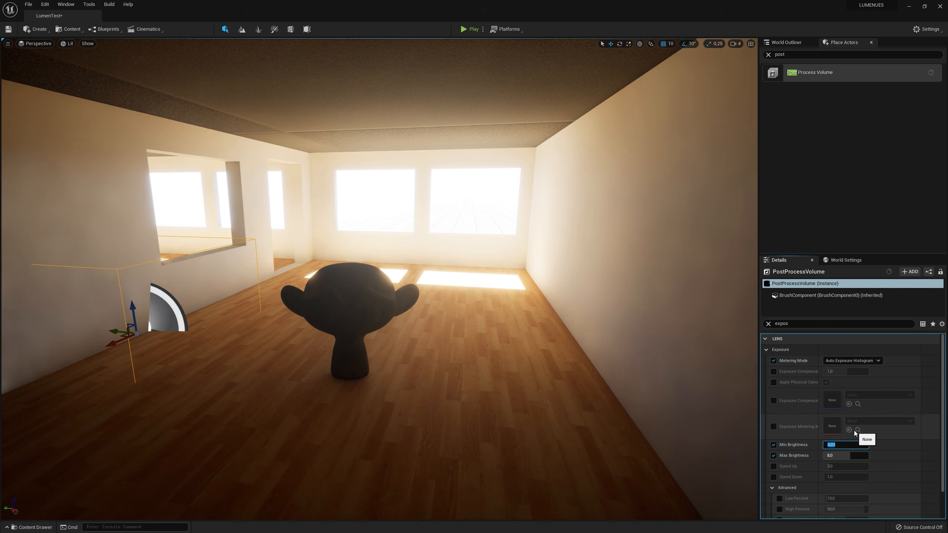
pyautogui.write('1')
pyautogui.press('Return')
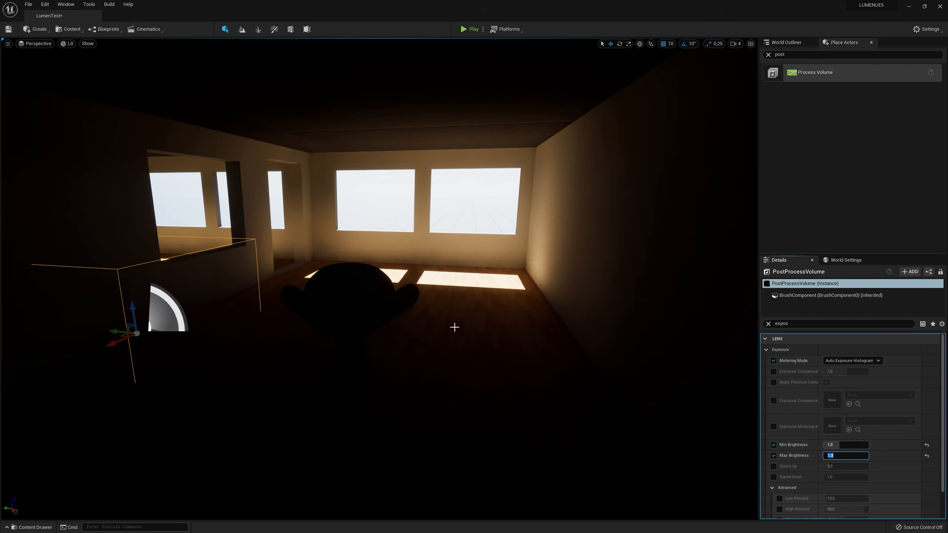
pyautogui.moveTo(455, 327)
pyautogui.mouseDown(button='right')
pyautogui.moveTo(419, 293)
pyautogui.moveTo(343, 294)
pyautogui.moveTo(370, 319)
pyautogui.moveTo(441, 328)
pyautogui.mouseUp(button='right')
pyautogui.press('w')
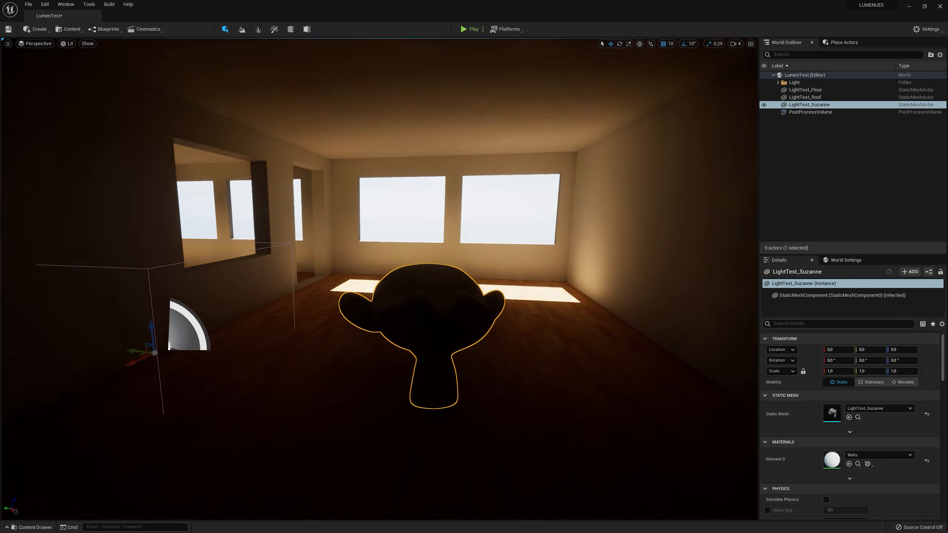
# Examine the bounced lighting on the walls, floor and Suzanne head under the fixed exposure
pyautogui.press('w')
pyautogui.moveTo(439, 327); pyautogui.dragTo(456, 292, button='right')
pyautogui.press('w')
pyautogui.press('s')
pyautogui.press('s')
pyautogui.moveTo(338, 345)
pyautogui.mouseDown(button='right')
pyautogui.moveTo(307, 344)
pyautogui.moveTo(335, 340)
pyautogui.mouseUp(button='right')
pyautogui.press('w')
pyautogui.press('s')
pyautogui.press('e')
pyautogui.hotkey('alt', 'Tab')
pyautogui.hotkey('alt', 'Tab')
pyautogui.press('s')
pyautogui.hotkey('alt', 'Tab')
pyautogui.press('w')
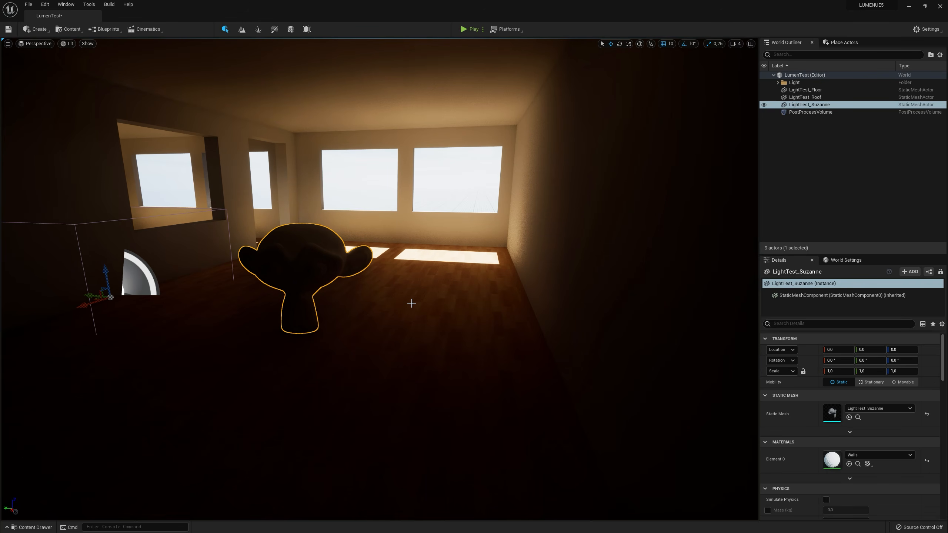
# Rotate the sun so direct light enters through the end windows and covers the floor around the Suzanne head
pyautogui.hotkey('ctrl', 'l')
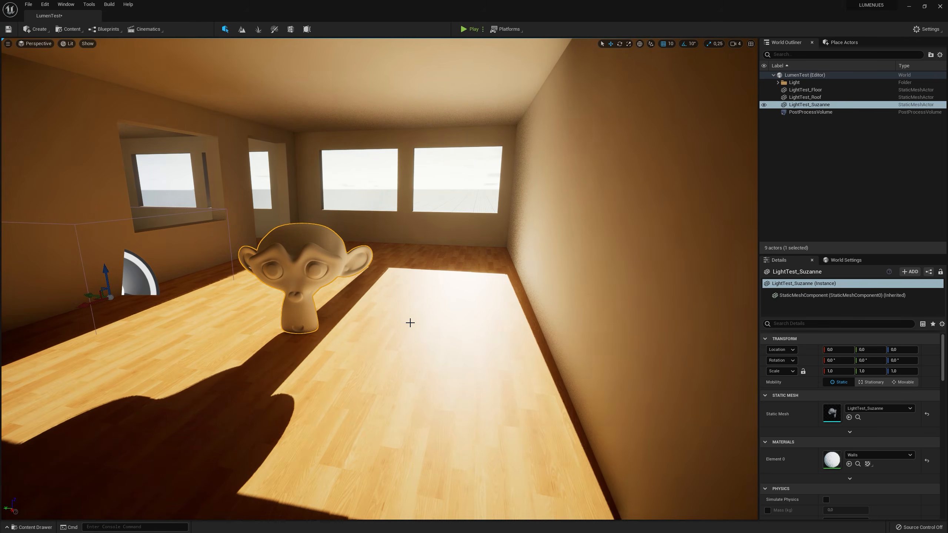
pyautogui.press('w')
pyautogui.moveTo(411, 322); pyautogui.dragTo(310, 299, button='right')
pyautogui.press('s')
pyautogui.press('w')
pyautogui.press('e')
pyautogui.press('w')
pyautogui.press('a')
pyautogui.press('w')
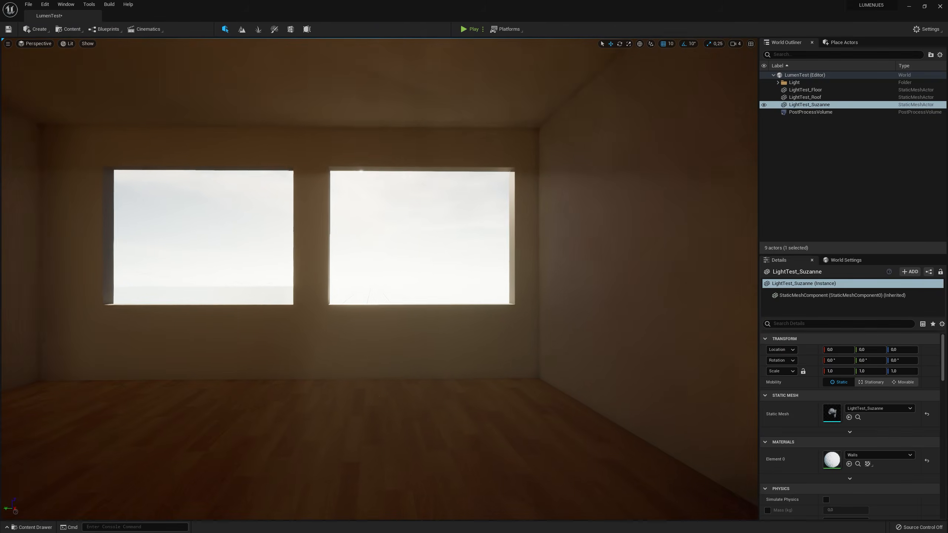
# Examine how the indirect light falls off across the back of the room and its unlit areas
pyautogui.press('f')
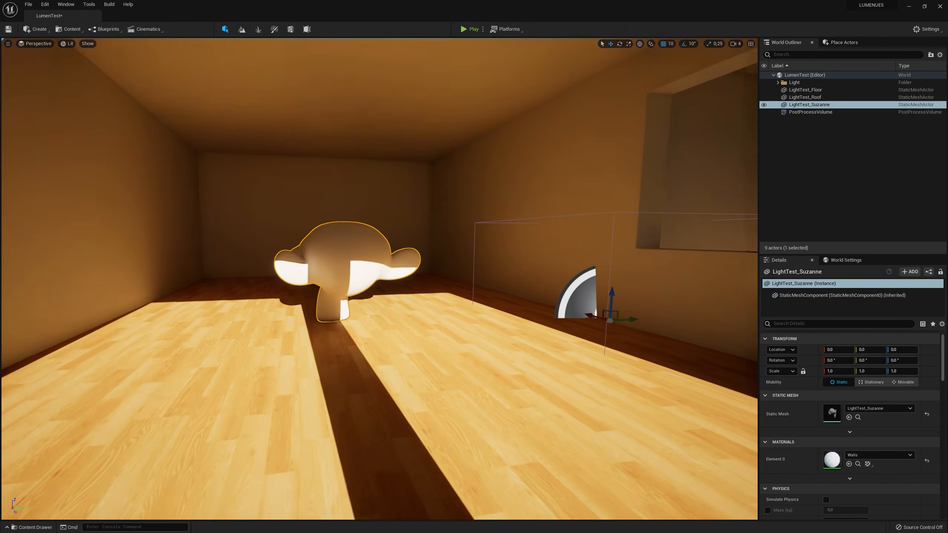
pyautogui.moveTo(263, 157); pyautogui.dragTo(157, 131, button='right')
pyautogui.press('w')
pyautogui.press('s')
pyautogui.press('w')
pyautogui.press('w')
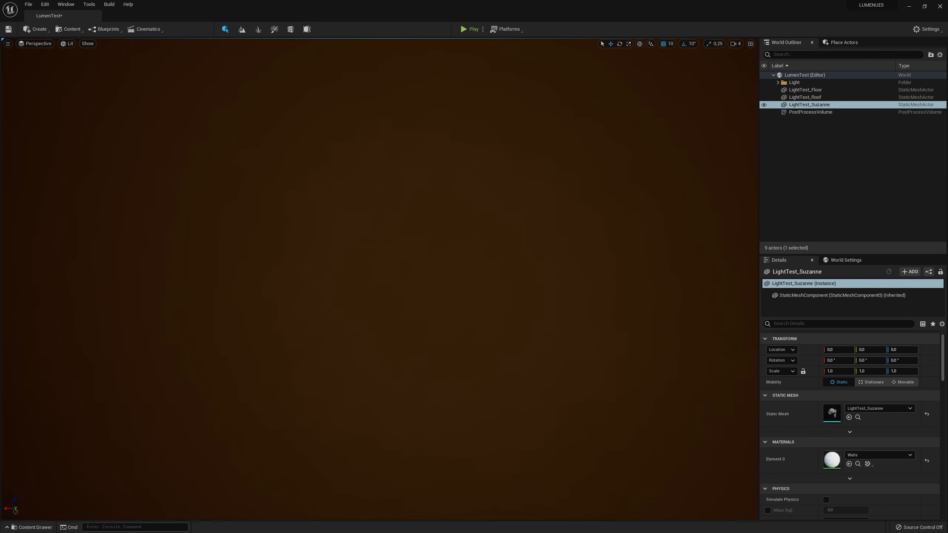
pyautogui.press('w')
pyautogui.press('s')
pyautogui.moveTo(156, 131); pyautogui.dragTo(153, 125, button='right')
# Check the surroundings in the Unlit view mode and return the viewport to Lit
pyautogui.click(71, 44)
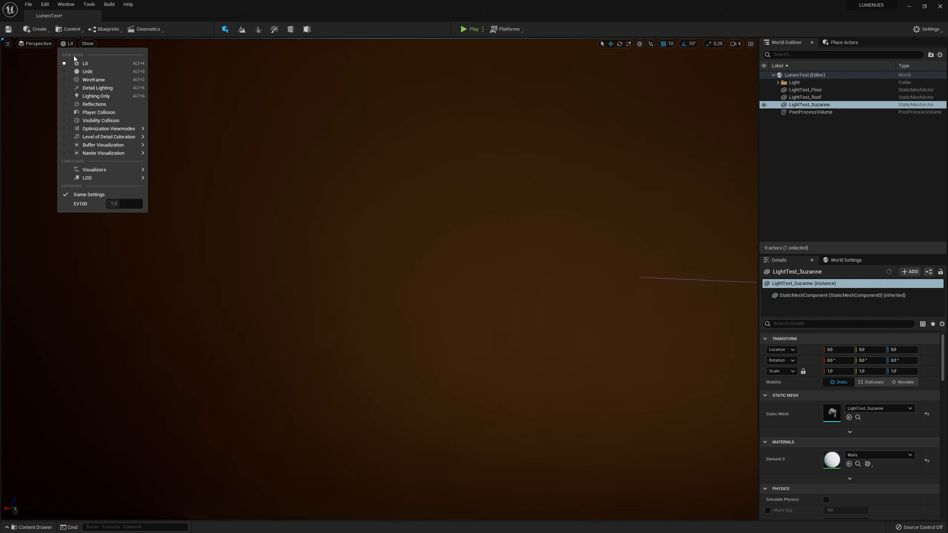
pyautogui.click(80, 72)
pyautogui.moveTo(380, 278); pyautogui.dragTo(455, 326, button='right')
pyautogui.press('s')
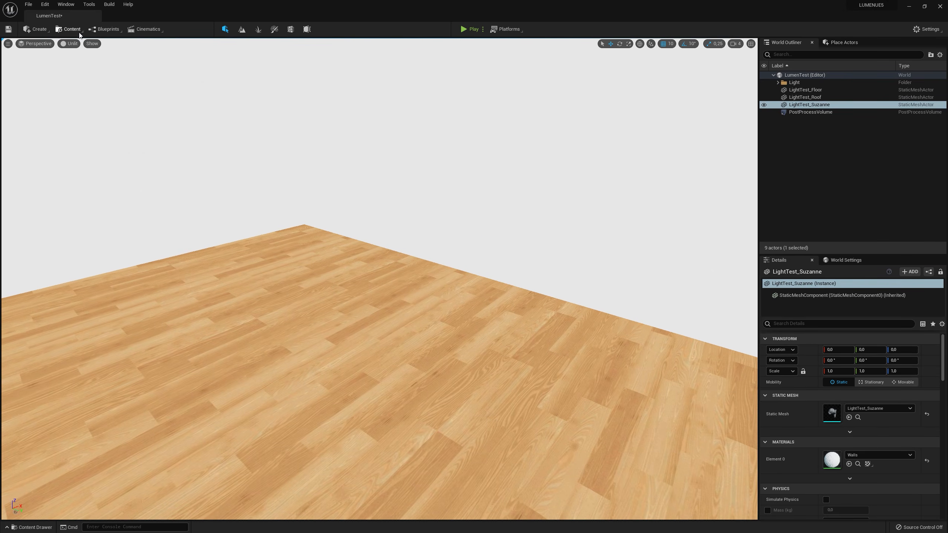
pyautogui.click(71, 43)
pyautogui.click(76, 63)
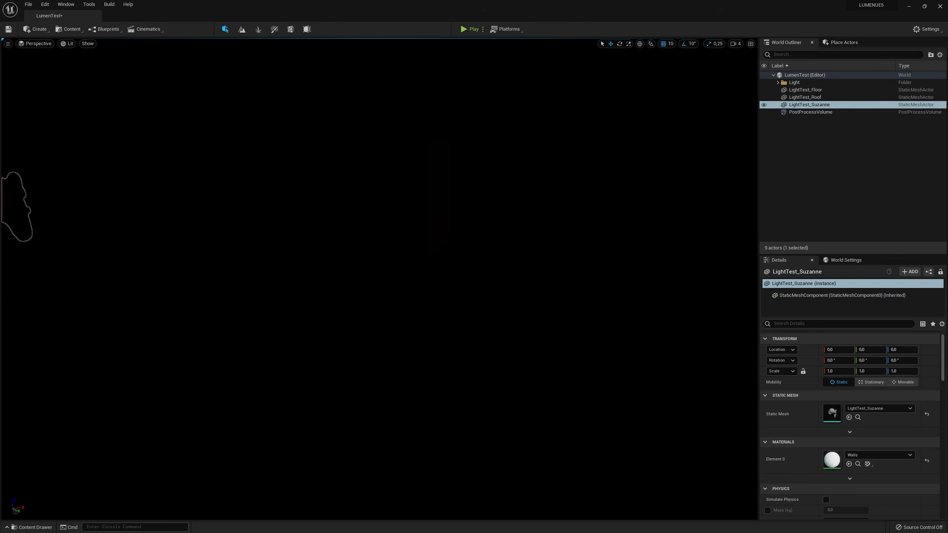
# Move the Suzanne mesh along the Y axis to 70 so it stands elsewhere in the sunlight
pyautogui.moveTo(379, 278); pyautogui.dragTo(281, 330, button='right')
pyautogui.press('q')
pyautogui.moveTo(421, 341); pyautogui.dragTo(168, 270, button='right')
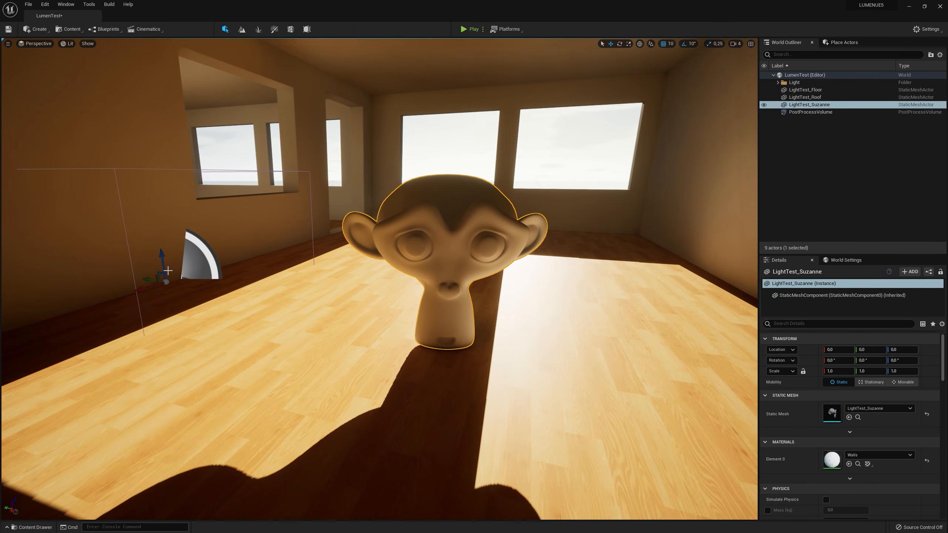
pyautogui.moveTo(149, 281); pyautogui.dragTo(95, 269)
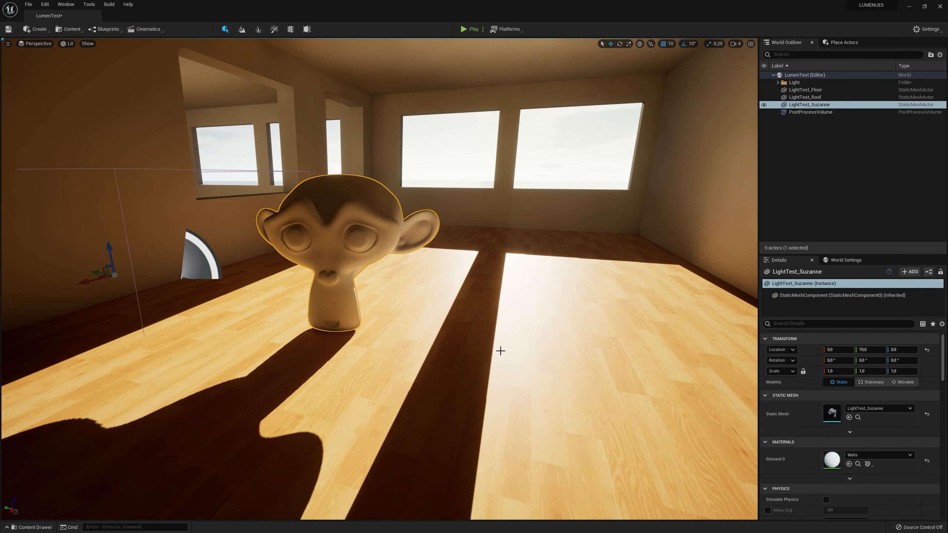
pyautogui.moveTo(466, 328); pyautogui.dragTo(418, 321, button='right')
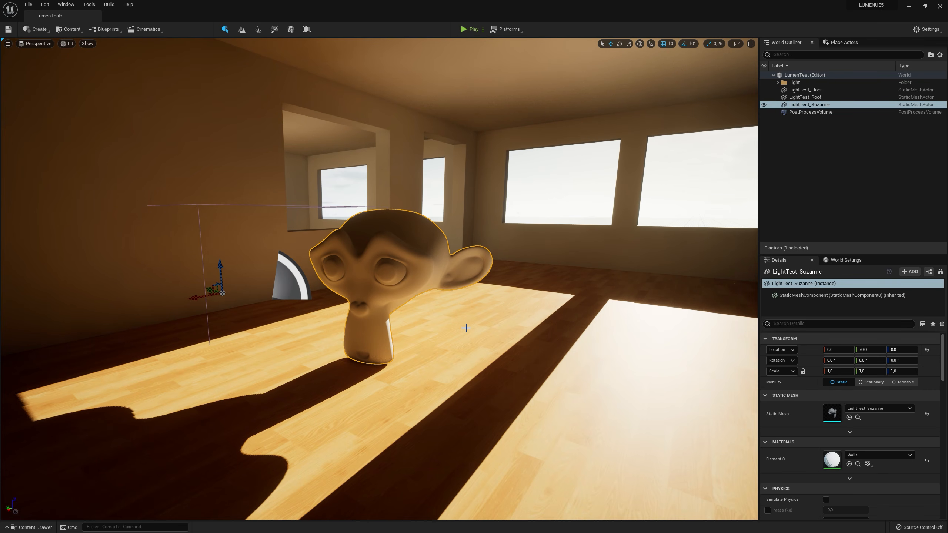
pyautogui.moveTo(494, 339); pyautogui.dragTo(446, 321, button='right')
# Switch to Blender, preview the room in Rendered shading for comparison, restore Solid shading and return to the UE5 level
pyautogui.hotkey('alt', 'Tab')
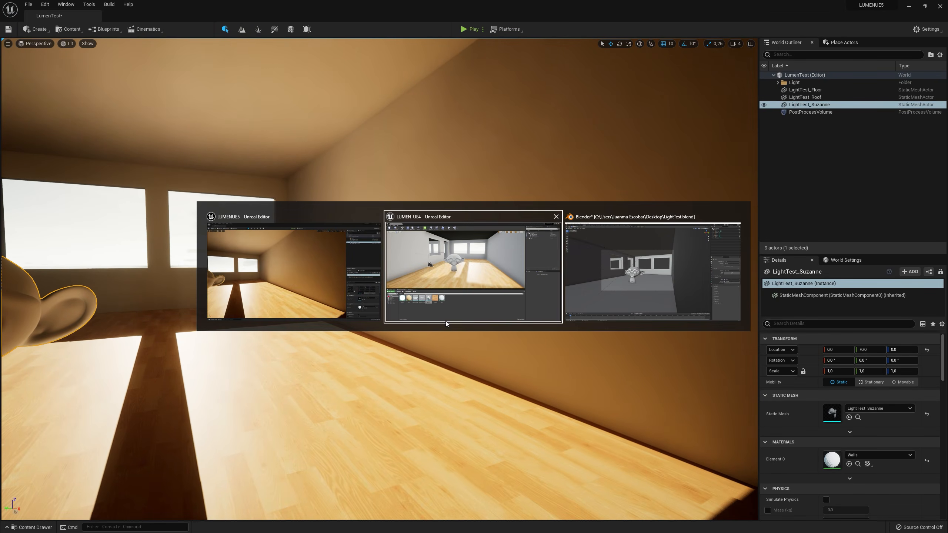
pyautogui.press('z')
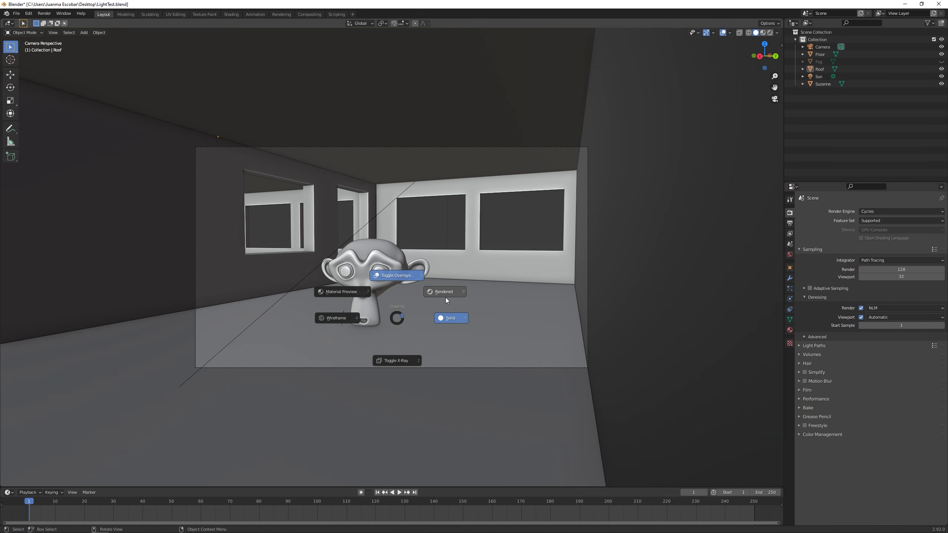
pyautogui.click(450, 296)
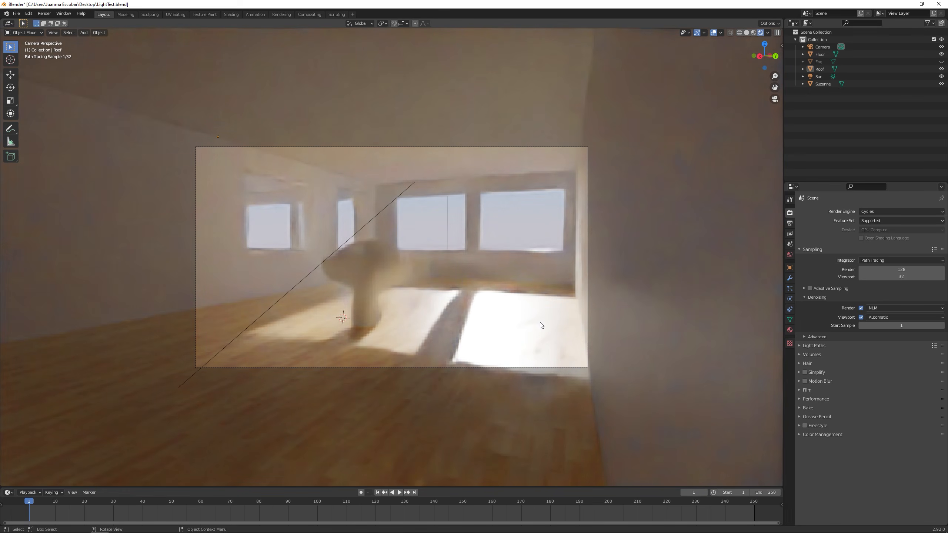
pyautogui.press('z')
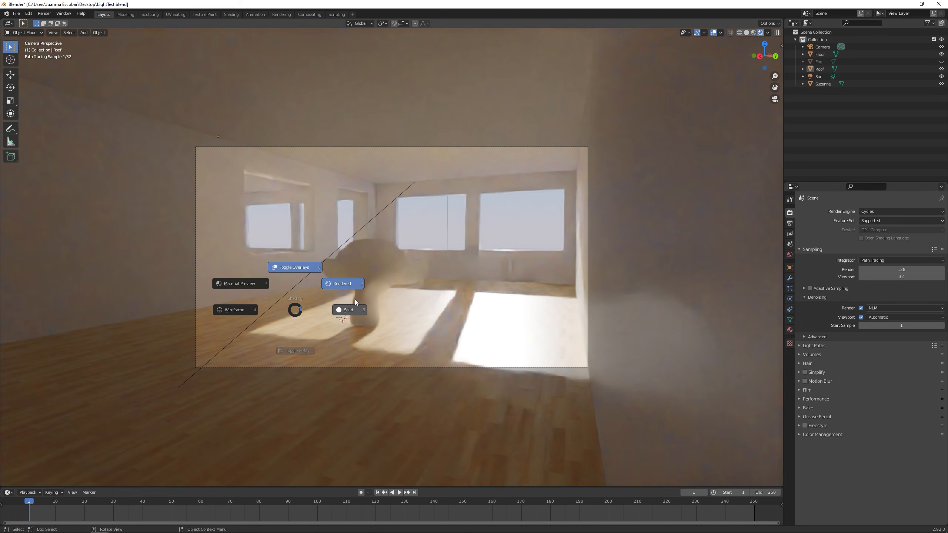
pyautogui.click(350, 309)
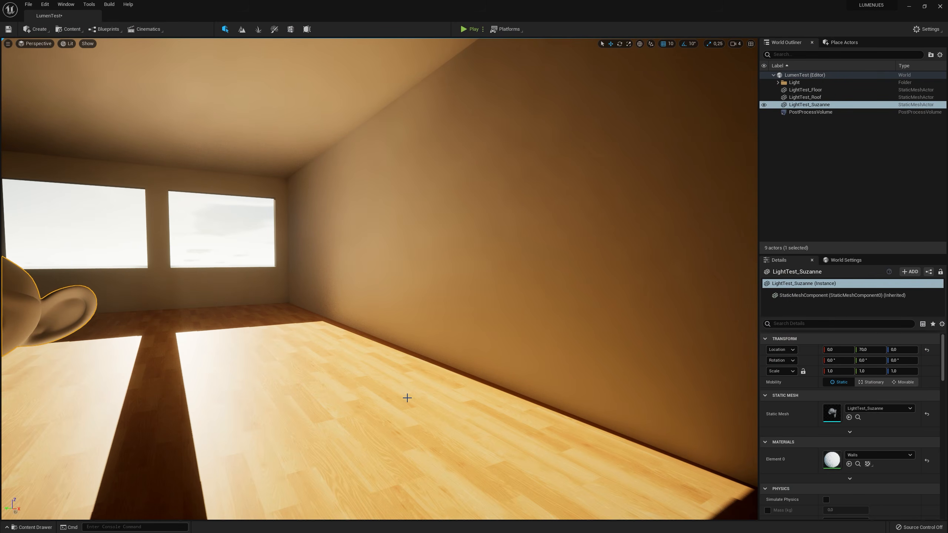
# Undo the last actor creation in the level
pyautogui.moveTo(423, 417); pyautogui.dragTo(489, 390, button='right')
pyautogui.moveTo(435, 371); pyautogui.dragTo(439, 325, button='right')
pyautogui.moveTo(439, 366); pyautogui.dragTo(389, 368, button='right')
pyautogui.moveTo(380, 279); pyautogui.dragTo(475, 278, button='right')
pyautogui.hotkey('ctrl', 'z')
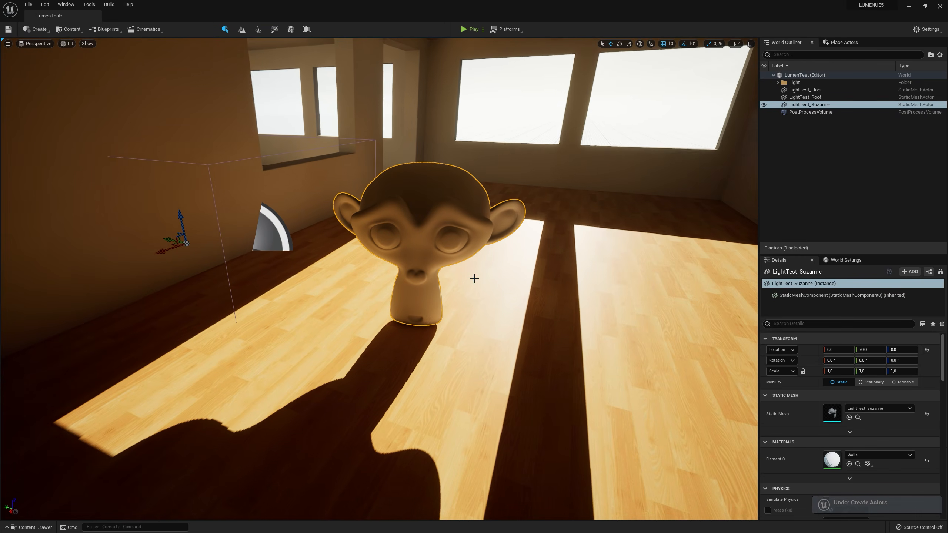
# Open the Color material from the Assets folder, delete its 0.2 constant and disconnect the blue colour from Base Color
pyautogui.hotkey('ctrl', 'space')
pyautogui.rightClick(532, 435)
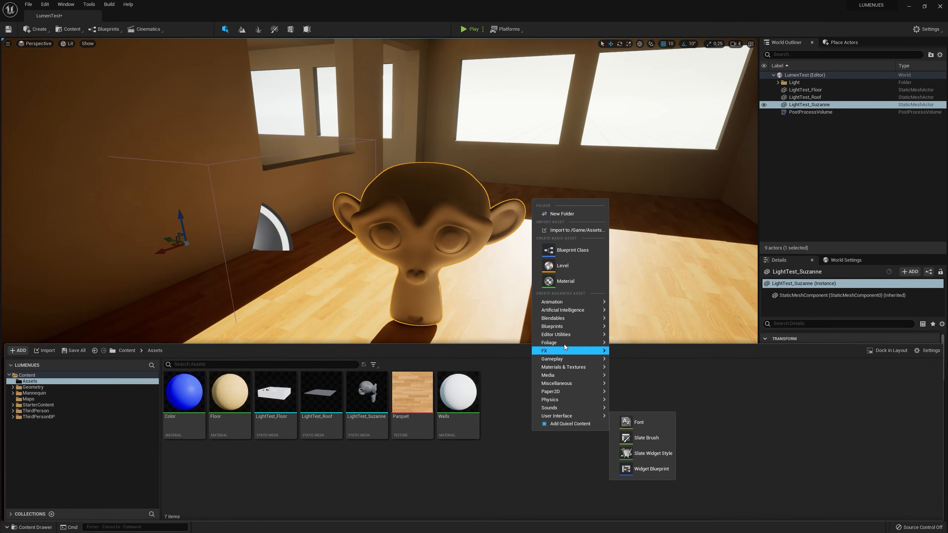
pyautogui.doubleClick(180, 407)
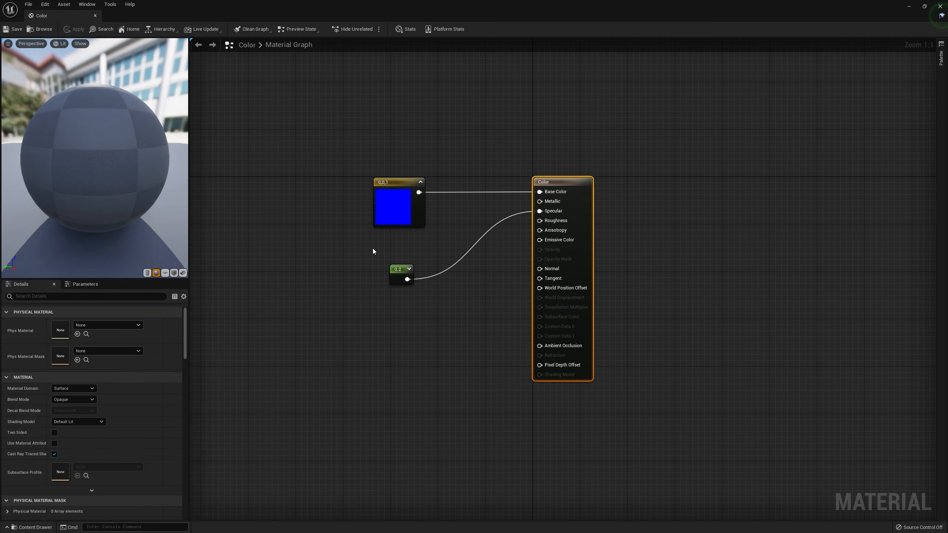
pyautogui.moveTo(375, 252); pyautogui.dragTo(443, 306)
pyautogui.press('Delete')
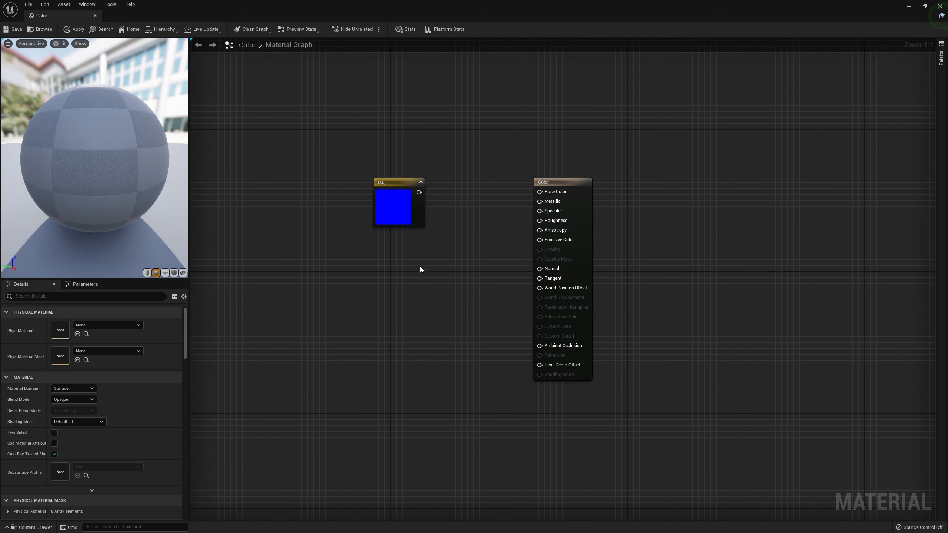
# Add a Multiply node with the blue colour feeding input A and connect its output to Emissive Color
pyautogui.click(432, 266)
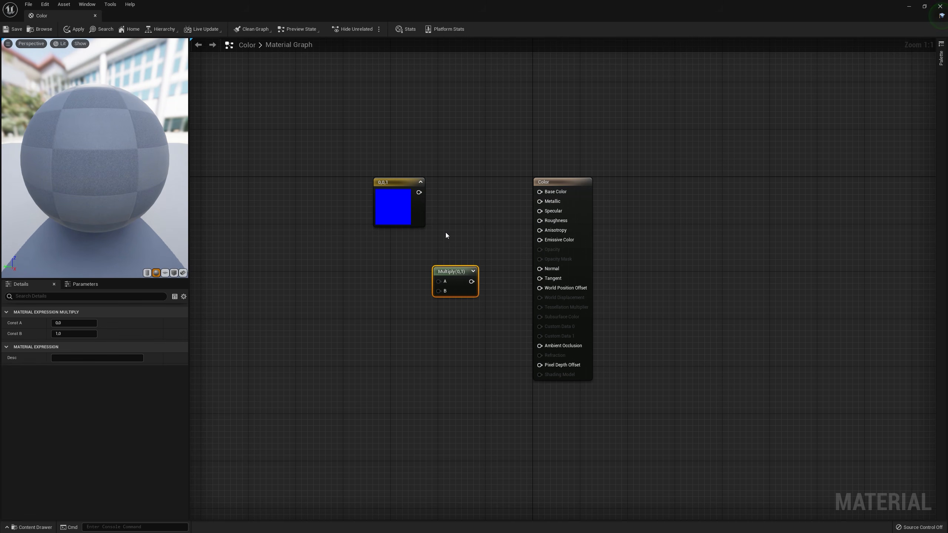
pyautogui.moveTo(433, 267); pyautogui.dragTo(438, 281)
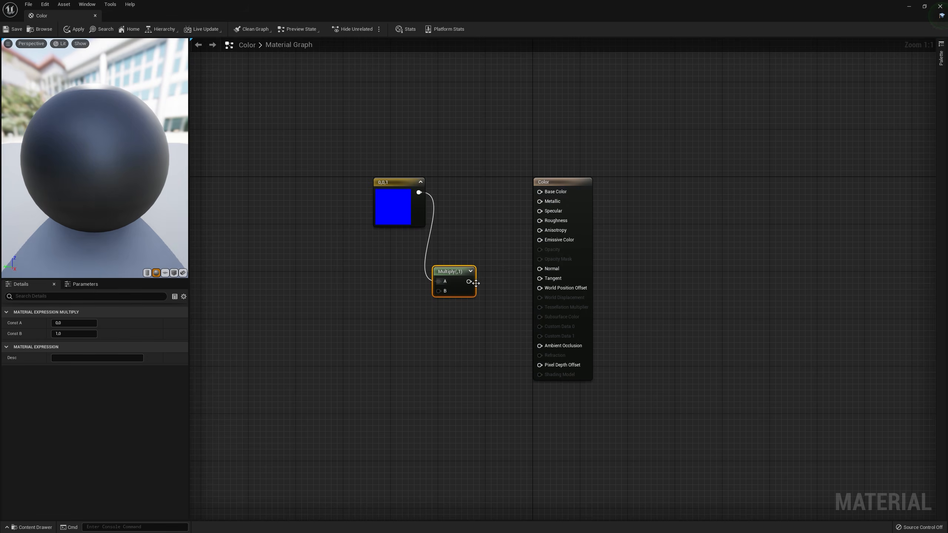
pyautogui.moveTo(520, 256); pyautogui.dragTo(539, 240)
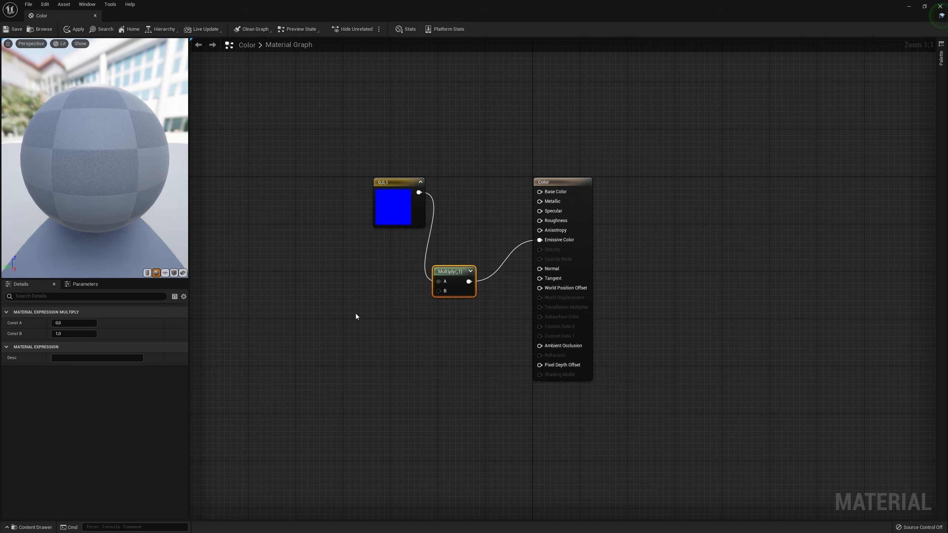
# Add a Constant node to the Multiply node's B input and set its value as the emission strength
pyautogui.click(356, 315)
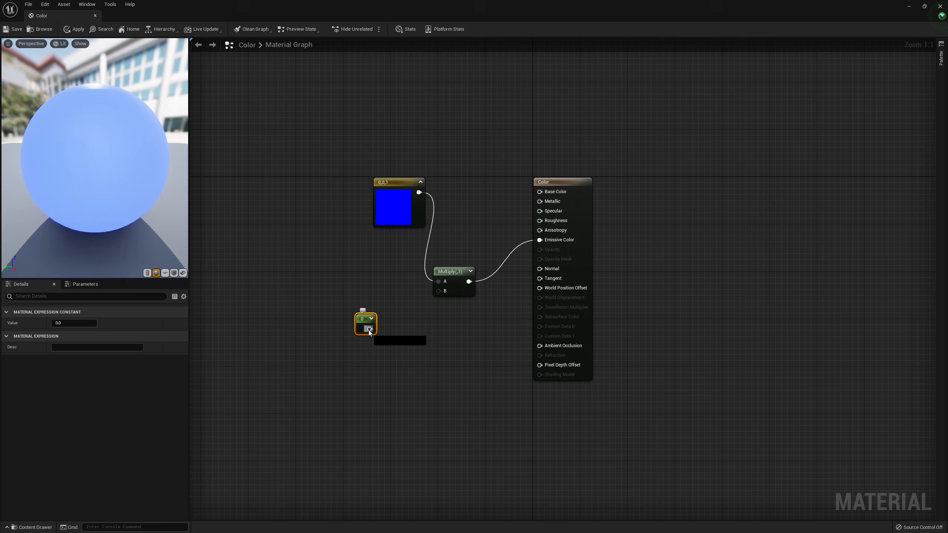
pyautogui.moveTo(370, 329); pyautogui.dragTo(439, 291)
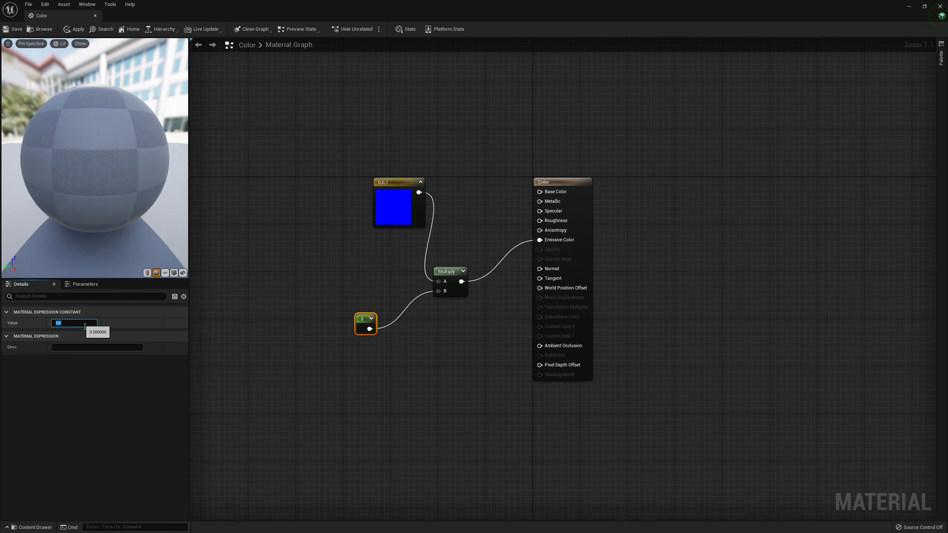
pyautogui.press('Return')
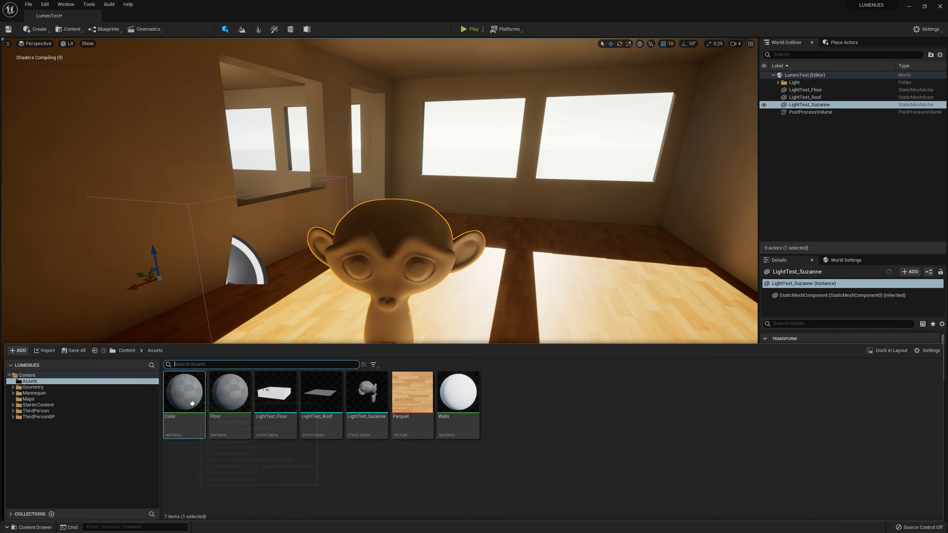
# Apply the Color material to the Suzanne mesh and move it to X 120, Y 450 to test its emissive light
pyautogui.moveTo(189, 402); pyautogui.dragTo(415, 303)
pyautogui.moveTo(421, 304); pyautogui.dragTo(284, 261, button='right')
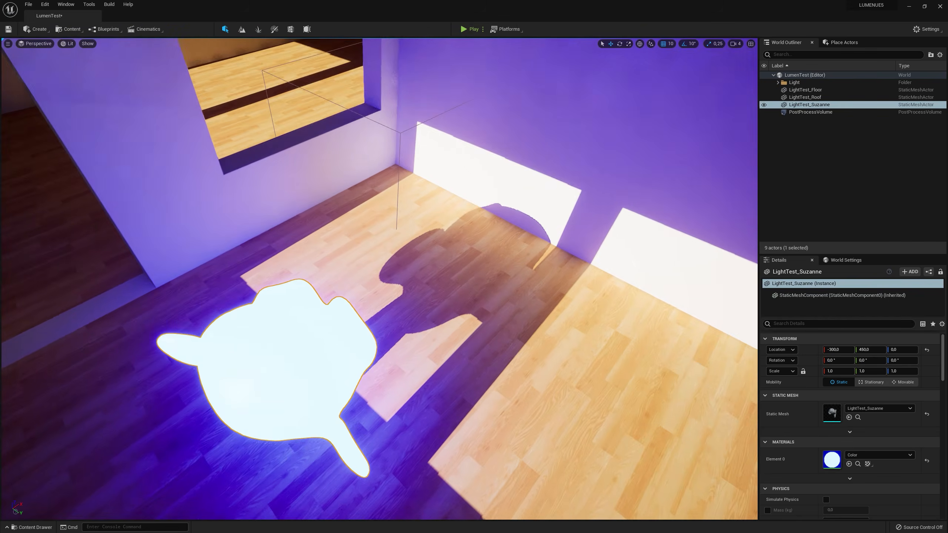
pyautogui.moveTo(284, 261); pyautogui.dragTo(544, 254, button='right')
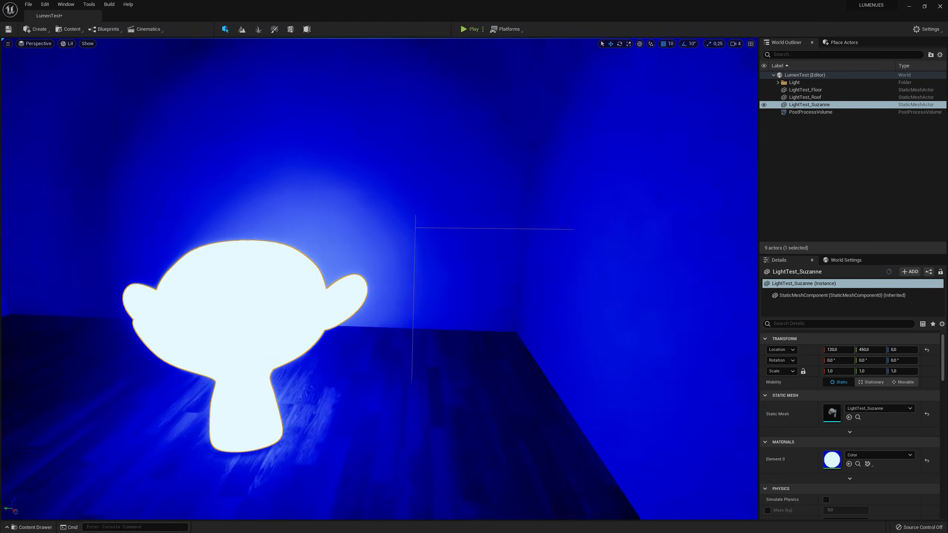
pyautogui.moveTo(374, 262); pyautogui.dragTo(489, 261, button='right')
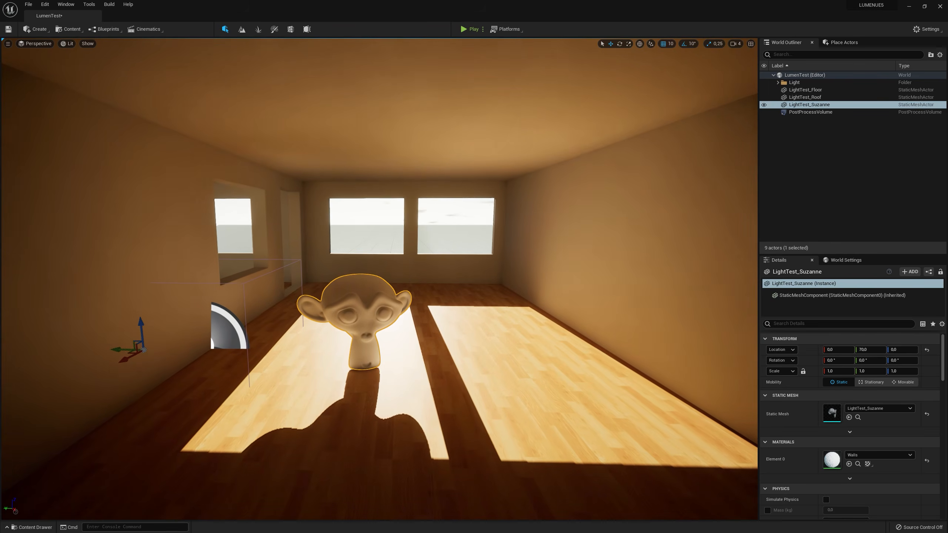
# Place a Cube in the room before the end windows and scale it to 8.25 in Y and 3 in Z
pyautogui.moveTo(374, 261); pyautogui.dragTo(404, 258, button='right')
pyautogui.moveTo(403, 347); pyautogui.dragTo(422, 349, button='right')
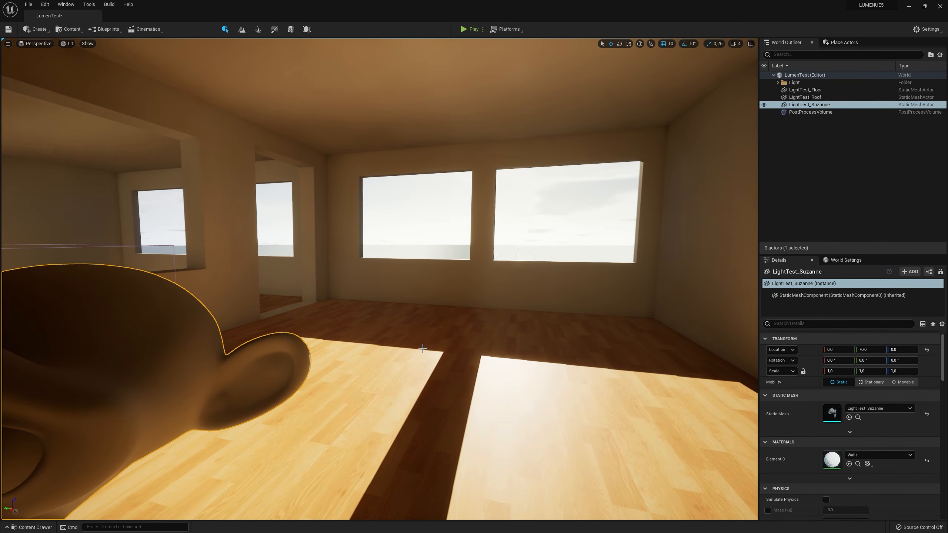
pyautogui.click(837, 44)
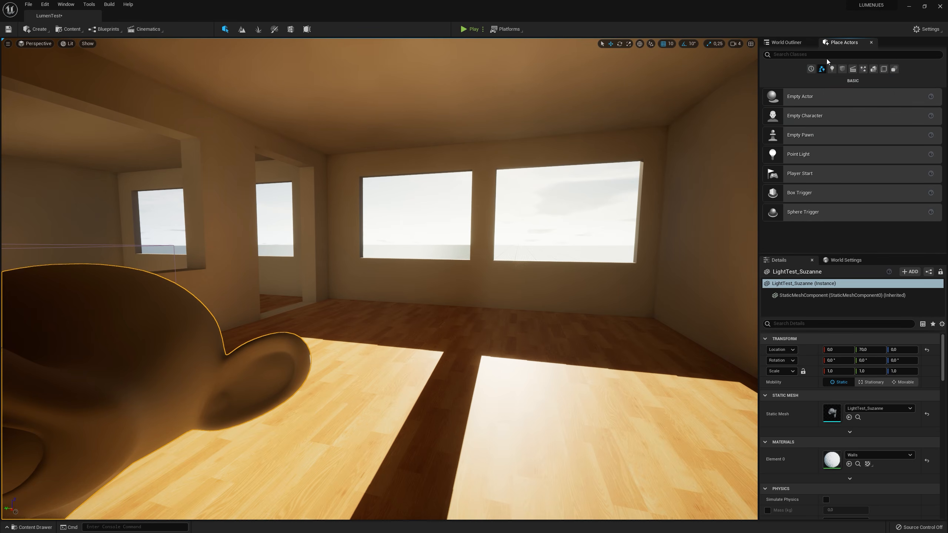
pyautogui.write('cub')
pyautogui.moveTo(793, 72); pyautogui.dragTo(527, 317)
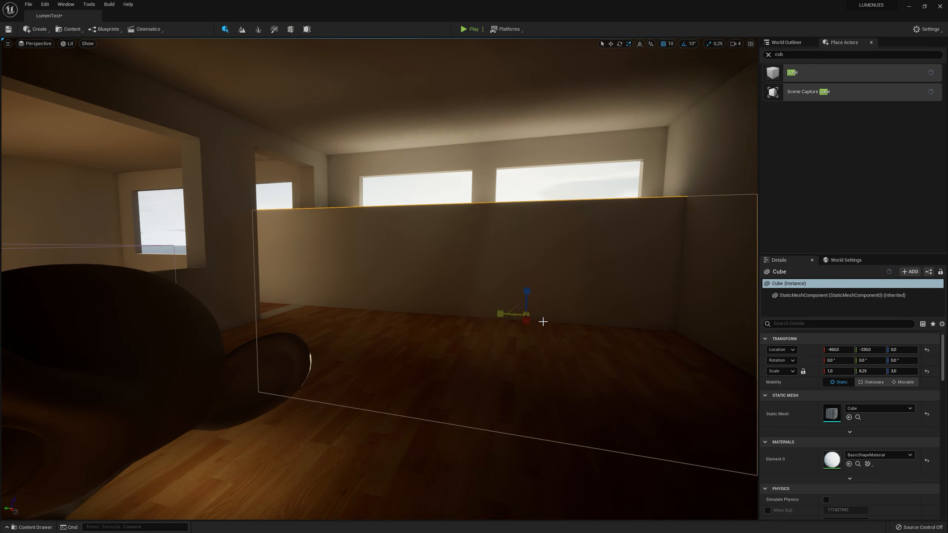
# Widen the cube to 9.25 in Y and position it at X -500, Y -30, Z 90 to block the windows
pyautogui.moveTo(531, 295); pyautogui.dragTo(344, 230)
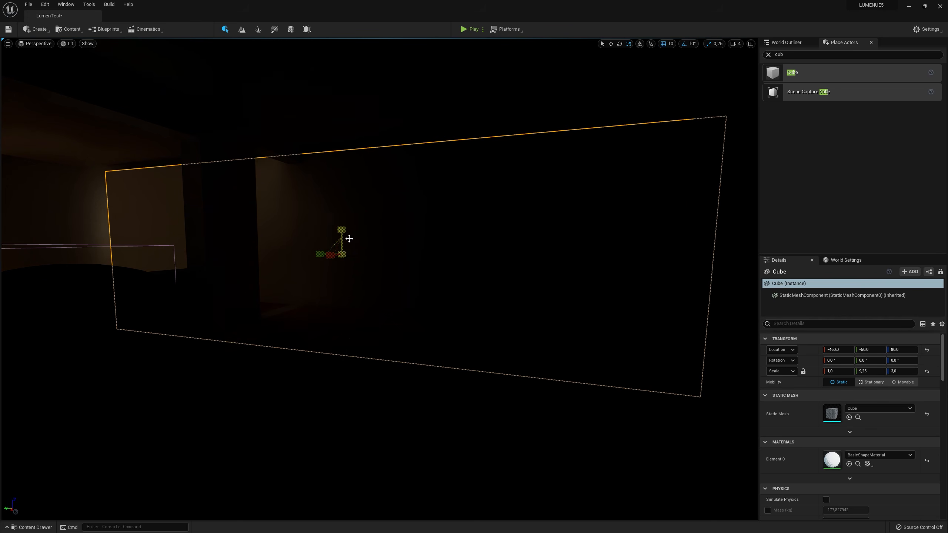
pyautogui.moveTo(346, 238); pyautogui.dragTo(346, 230)
pyautogui.moveTo(430, 280); pyautogui.dragTo(375, 233, button='right')
pyautogui.press('w')
pyautogui.press('s')
pyautogui.moveTo(374, 226); pyautogui.dragTo(393, 230)
# Examine the remaining indirect light in the room with the cube blocking the windows
pyautogui.press('w')
pyautogui.moveTo(393, 230); pyautogui.dragTo(359, 227, button='right')
pyautogui.press('s')
pyautogui.press('w')
pyautogui.press('s')
pyautogui.press('w')
pyautogui.press('w')
pyautogui.press('s')
pyautogui.press('s')
pyautogui.press('w')
pyautogui.press('a')
pyautogui.press('s')
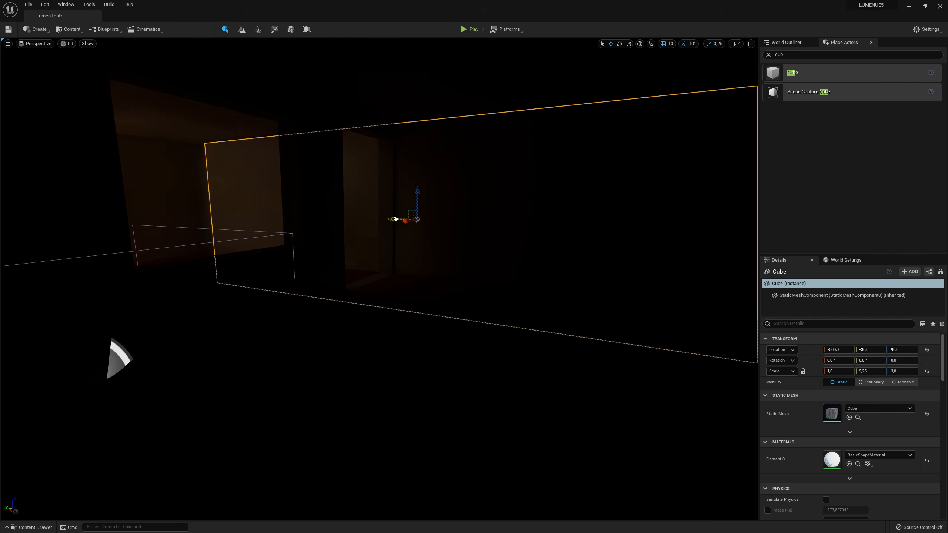
pyautogui.moveTo(438, 251)
pyautogui.mouseDown(button='right')
pyautogui.moveTo(479, 250)
pyautogui.moveTo(438, 251)
pyautogui.mouseUp(button='right')
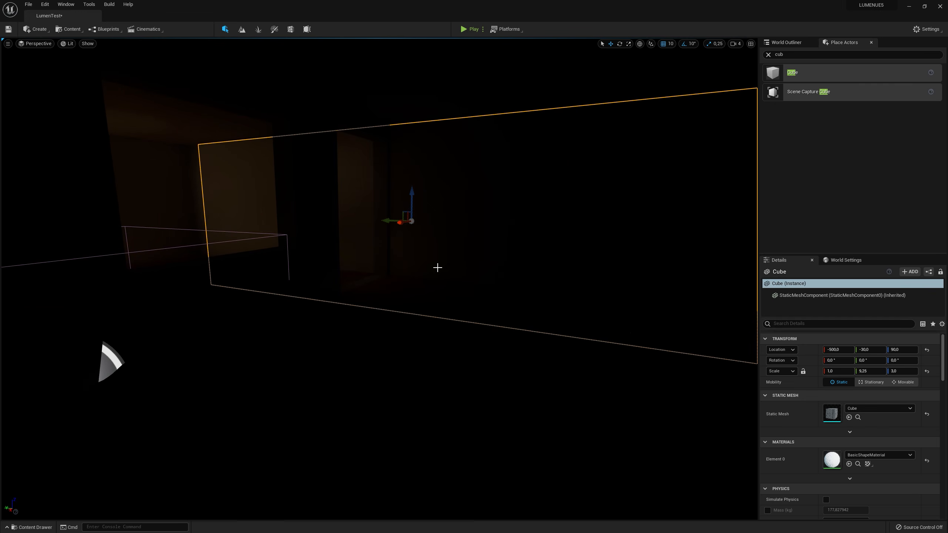
# Slide the blocking cube along the Y axis to -670 so that sunlight enters through the end windows
pyautogui.click(413, 335)
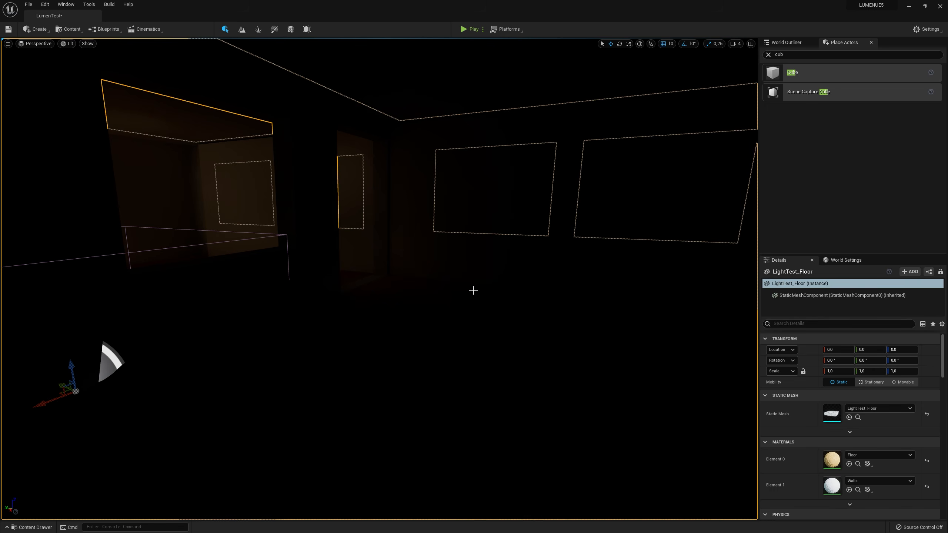
pyautogui.click(474, 269)
pyautogui.press('g')
pyautogui.moveTo(468, 275)
pyautogui.mouseDown(button='right')
pyautogui.moveTo(411, 267)
pyautogui.moveTo(463, 262)
pyautogui.mouseUp(button='right')
pyautogui.press('w')
pyautogui.press('s')
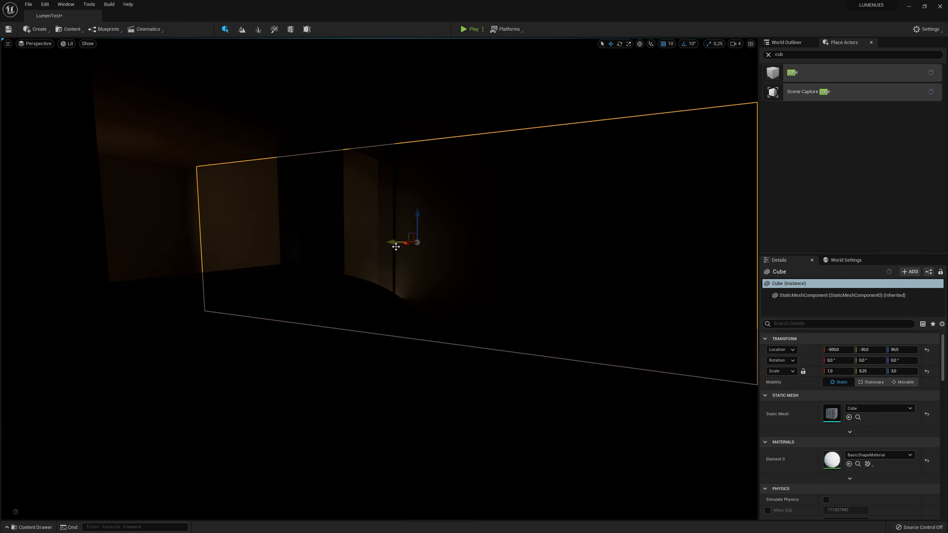
pyautogui.moveTo(389, 243); pyautogui.dragTo(391, 247)
pyautogui.press('s')
pyautogui.moveTo(391, 247); pyautogui.dragTo(417, 247, button='right')
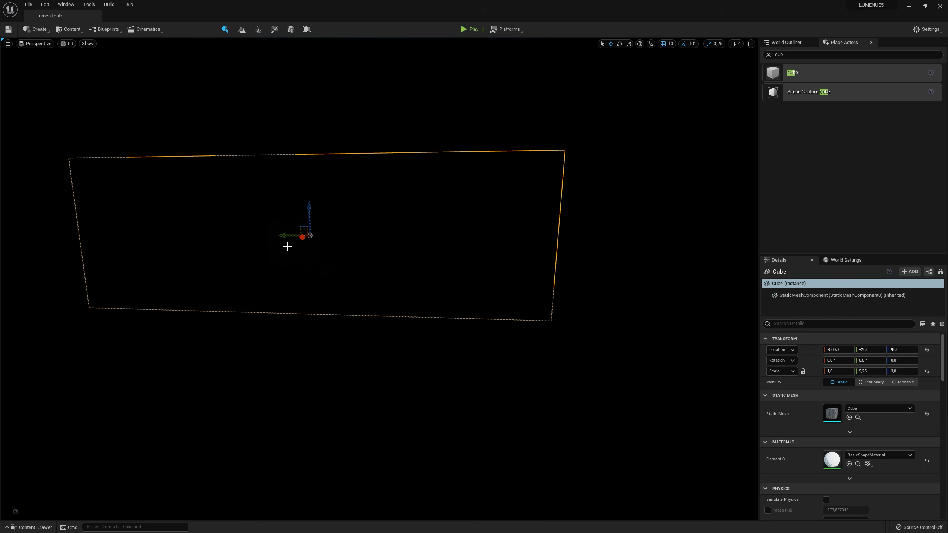
pyautogui.moveTo(295, 237); pyautogui.dragTo(482, 260)
pyautogui.moveTo(543, 264); pyautogui.dragTo(621, 276)
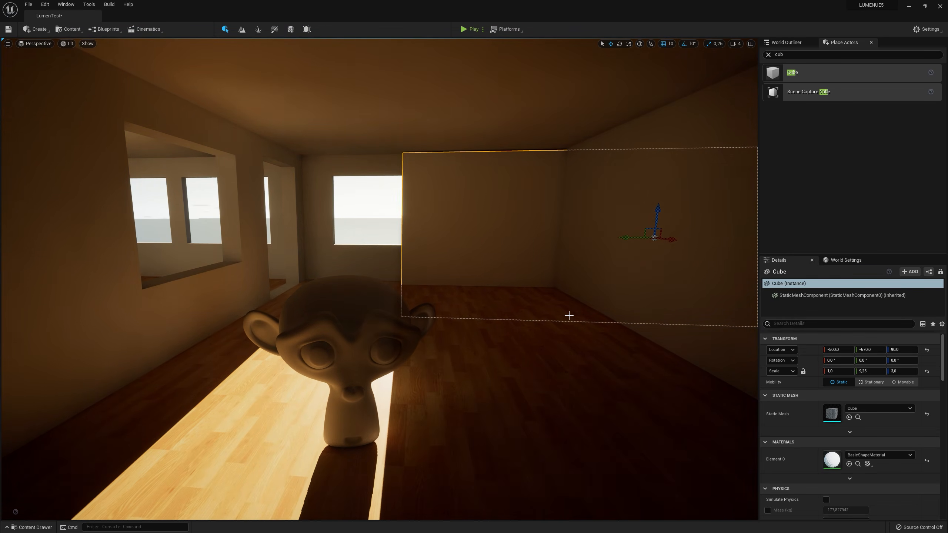
# Move the cube to Y -910 to uncover more of the windows, and return it to Y -840 to compare the bounced light
pyautogui.press('q')
pyautogui.moveTo(554, 298); pyautogui.dragTo(567, 291, button='right')
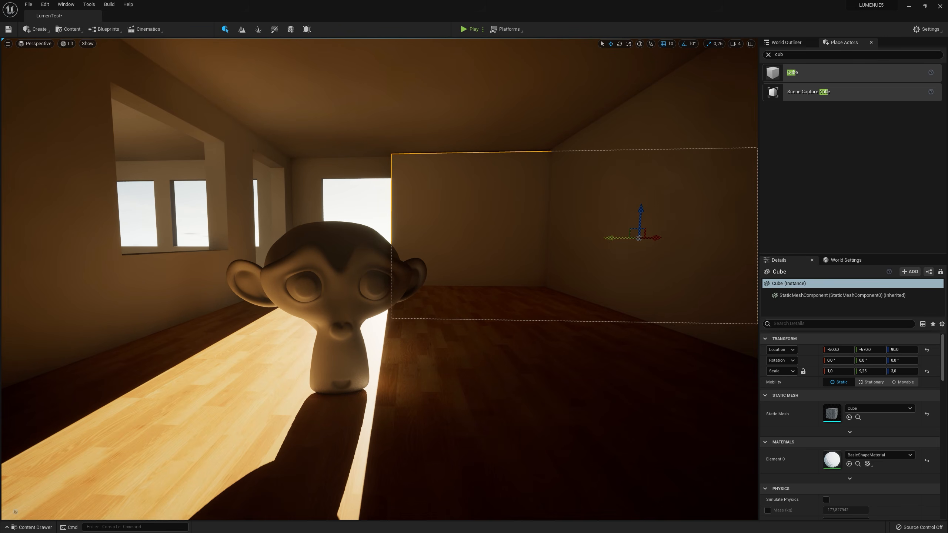
pyautogui.moveTo(637, 242); pyautogui.dragTo(744, 245)
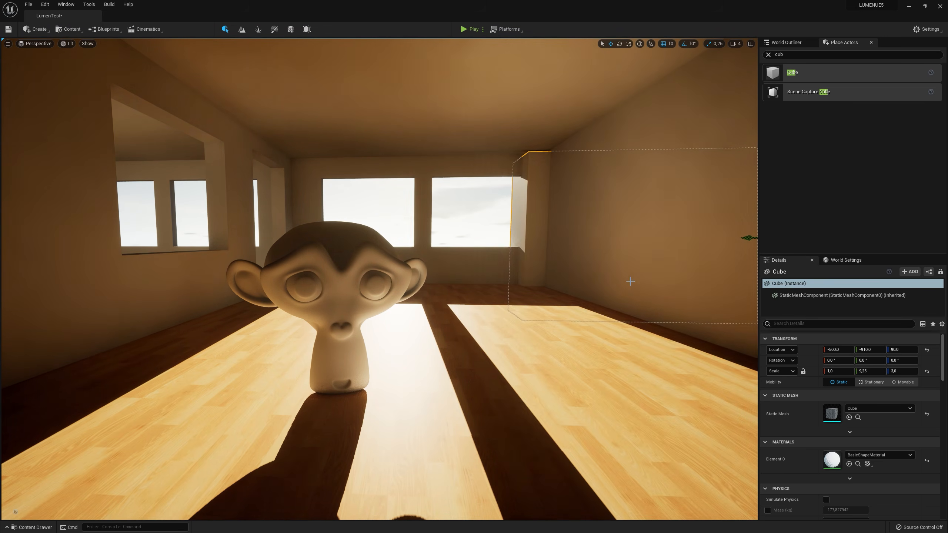
pyautogui.press('d')
pyautogui.moveTo(631, 281)
pyautogui.mouseDown(button='right')
pyautogui.moveTo(612, 280)
pyautogui.moveTo(643, 276)
pyautogui.mouseUp(button='right')
pyautogui.press('s')
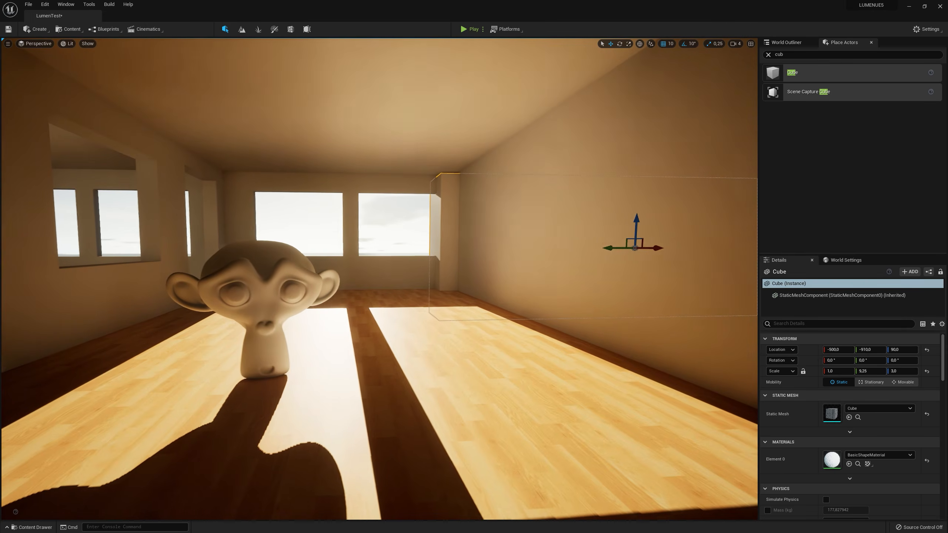
pyautogui.moveTo(502, 303); pyautogui.dragTo(488, 306, button='right')
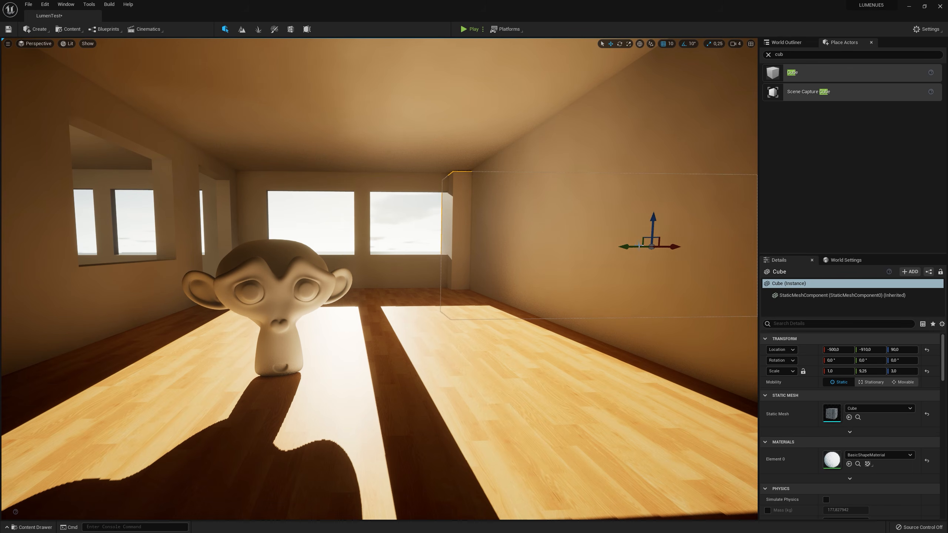
pyautogui.moveTo(631, 251); pyautogui.dragTo(603, 258)
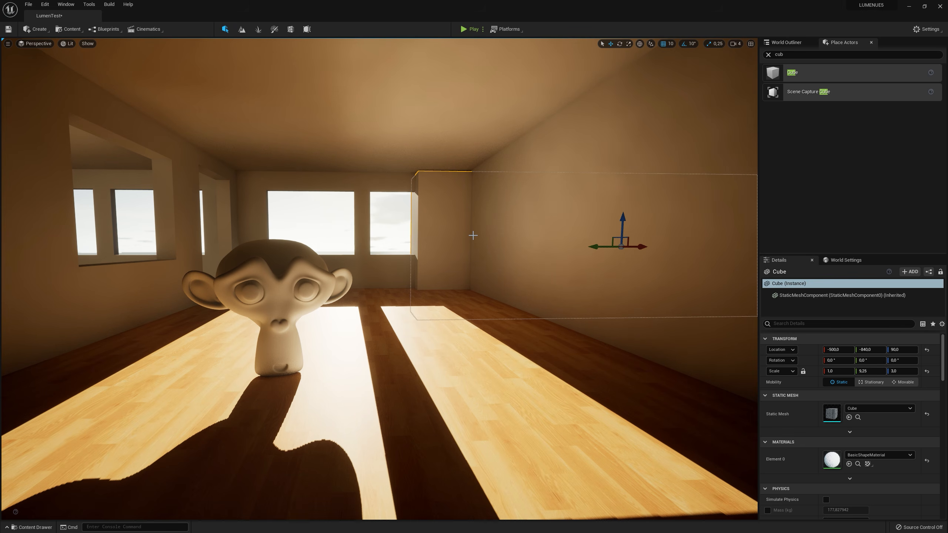
# Delete the blocking cube and inspect the fully lit room around the Suzanne mesh
pyautogui.press('Delete')
pyautogui.moveTo(474, 235); pyautogui.dragTo(403, 261, button='right')
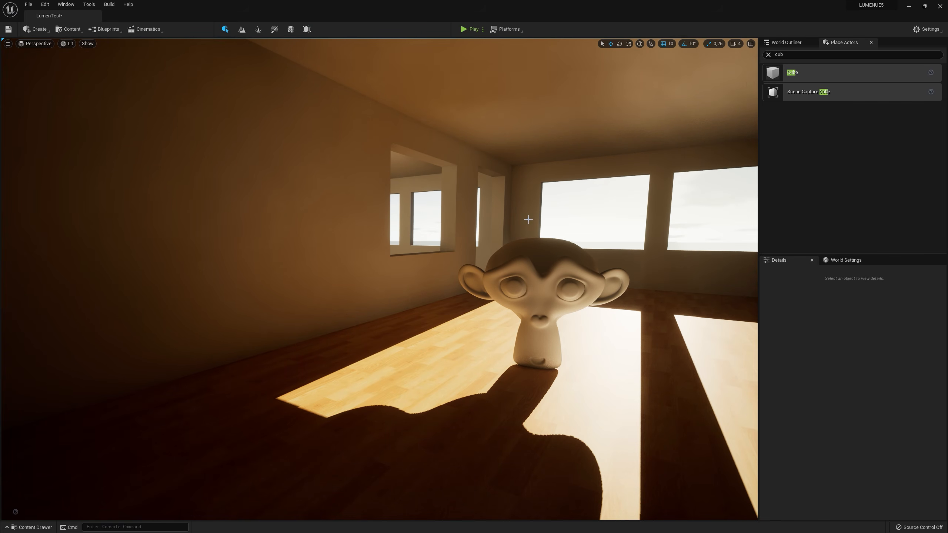
pyautogui.moveTo(517, 270); pyautogui.dragTo(510, 239, button='right')
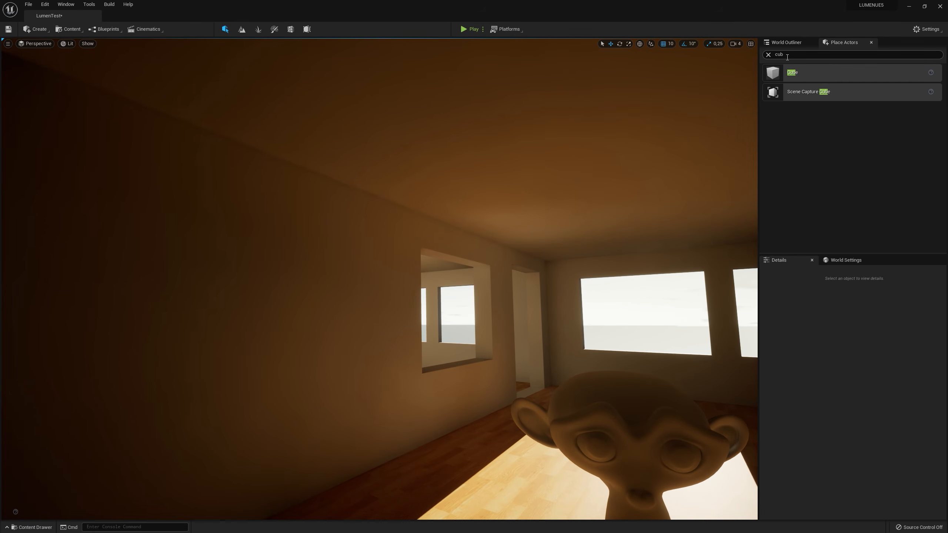
# Clear the actor search and move the PostProcessVolume into the Light folder in the World Outliner, expanding the folder
pyautogui.click(768, 56)
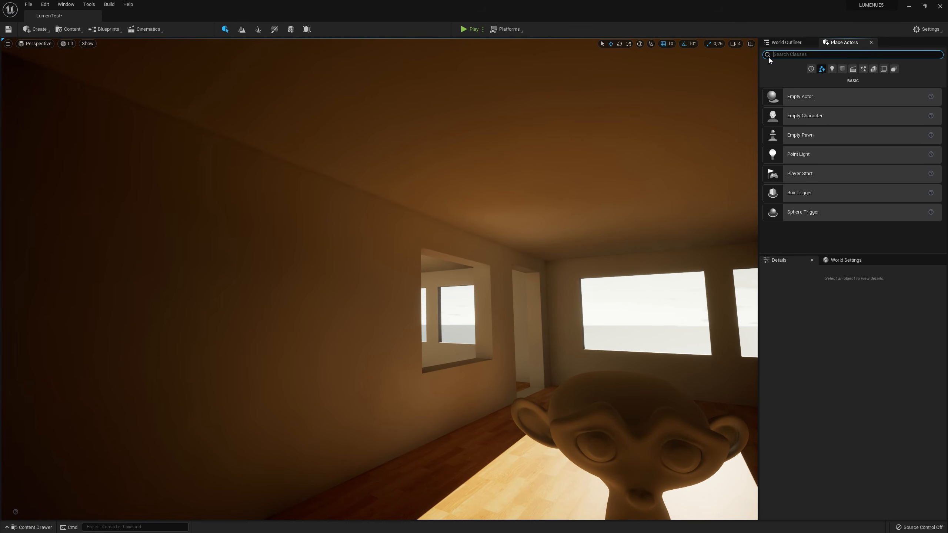
pyautogui.click(784, 42)
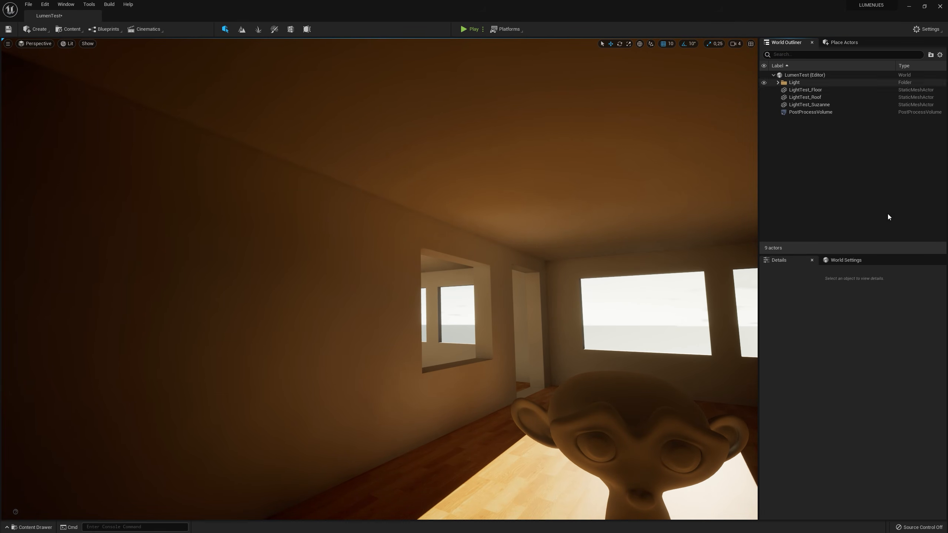
pyautogui.click(819, 113)
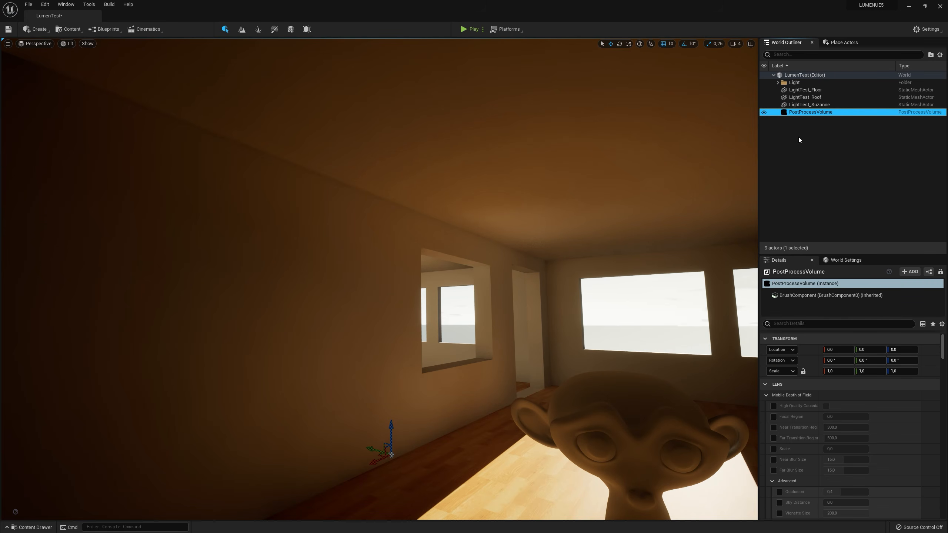
pyautogui.moveTo(814, 95); pyautogui.dragTo(787, 85)
pyautogui.click(779, 82)
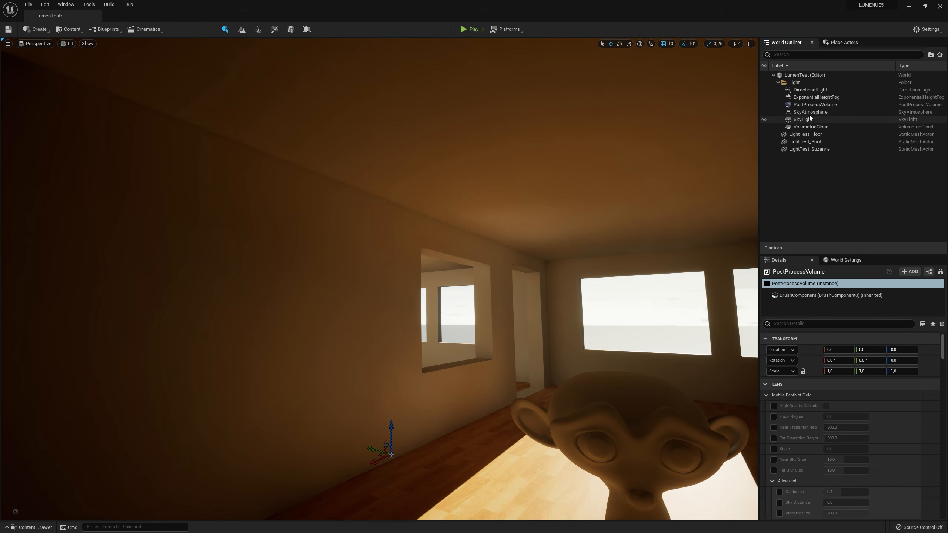
# Set the PostProcessVolume's Global Illumination method to Screen Space (Beta) and view the room
pyautogui.click(811, 103)
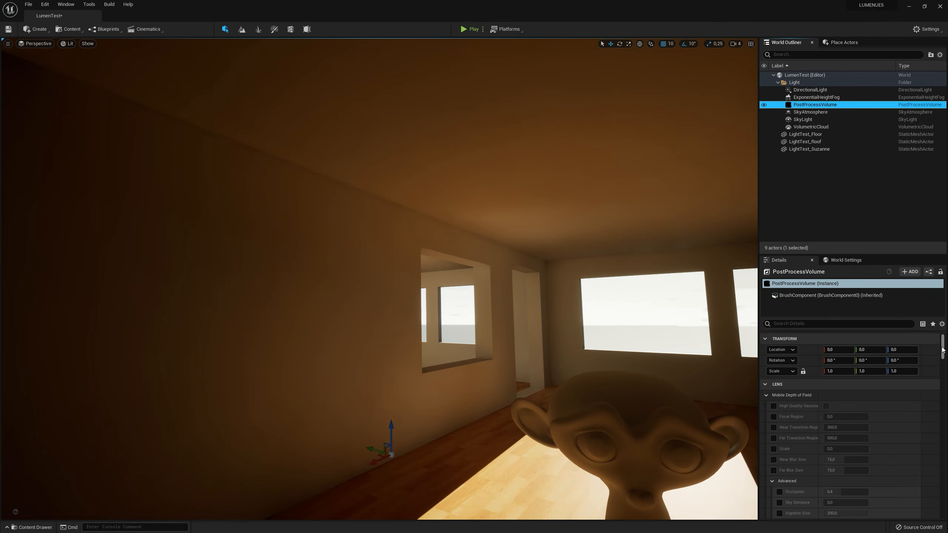
pyautogui.moveTo(942, 353); pyautogui.dragTo(940, 442)
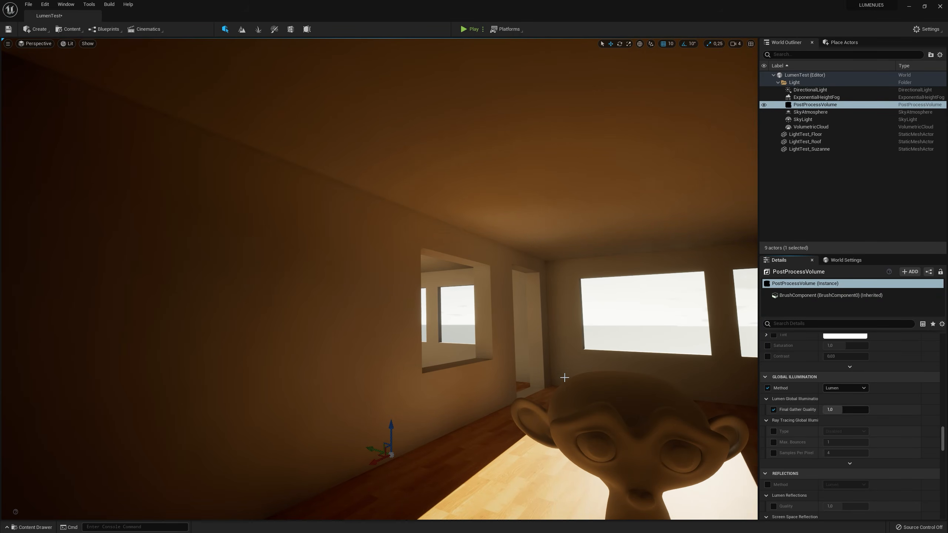
pyautogui.press('s')
pyautogui.moveTo(565, 378); pyautogui.dragTo(680, 430, button='right')
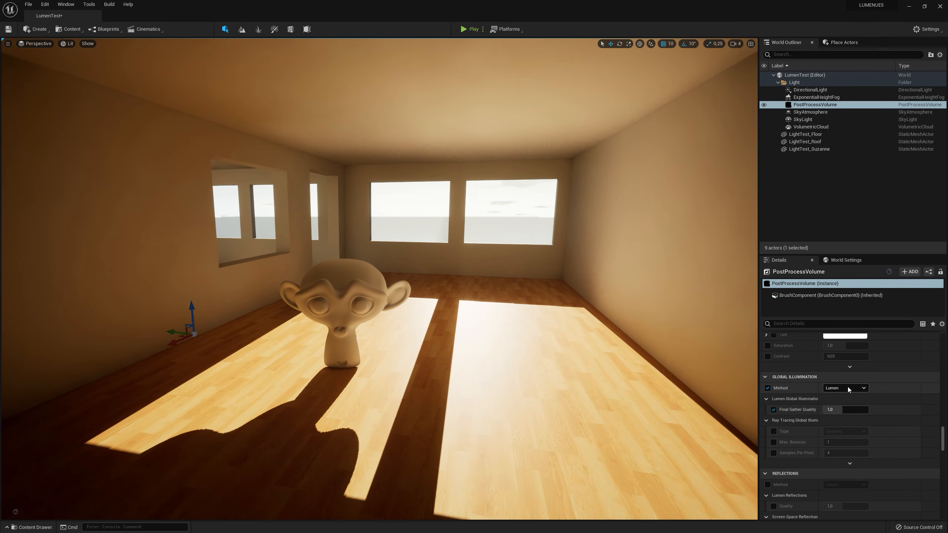
pyautogui.click(849, 390)
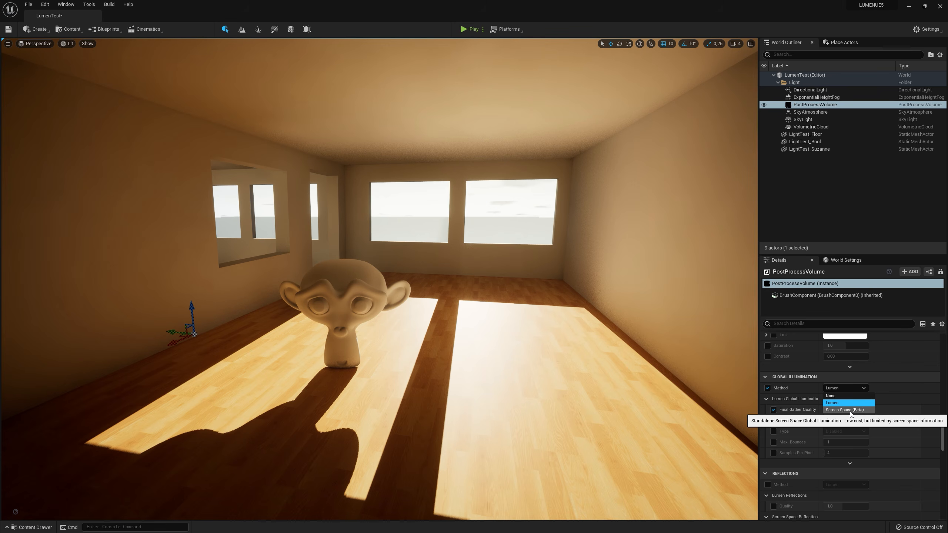
pyautogui.click(846, 410)
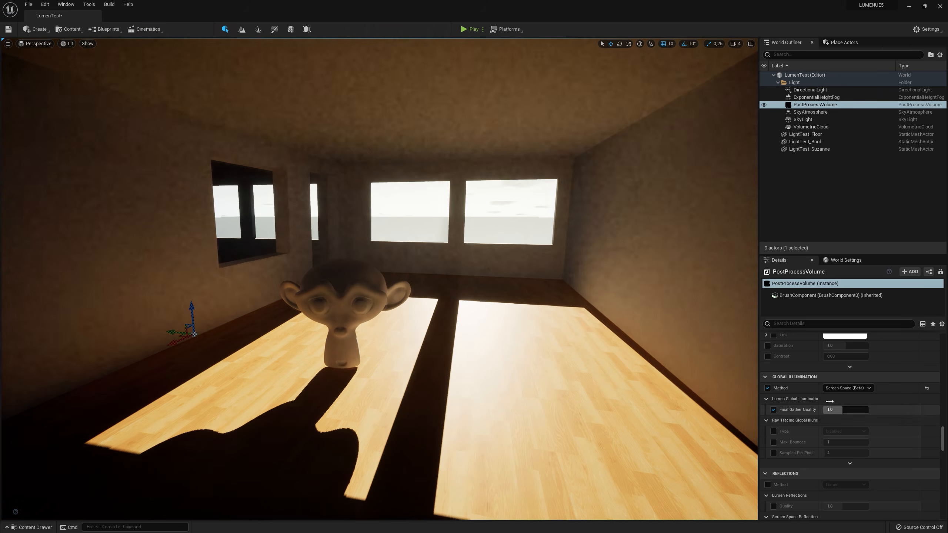
pyautogui.moveTo(495, 340)
pyautogui.mouseDown()
pyautogui.moveTo(482, 328)
pyautogui.moveTo(494, 340)
pyautogui.mouseUp()
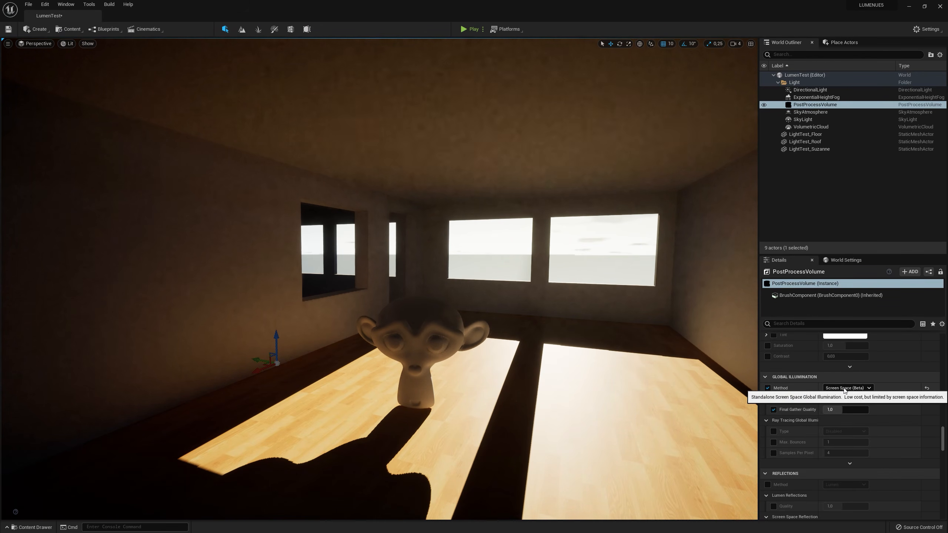
# Switch the Global Illumination method to Ray Traced (Deprecated) and view the room
pyautogui.click(845, 389)
pyautogui.click(852, 417)
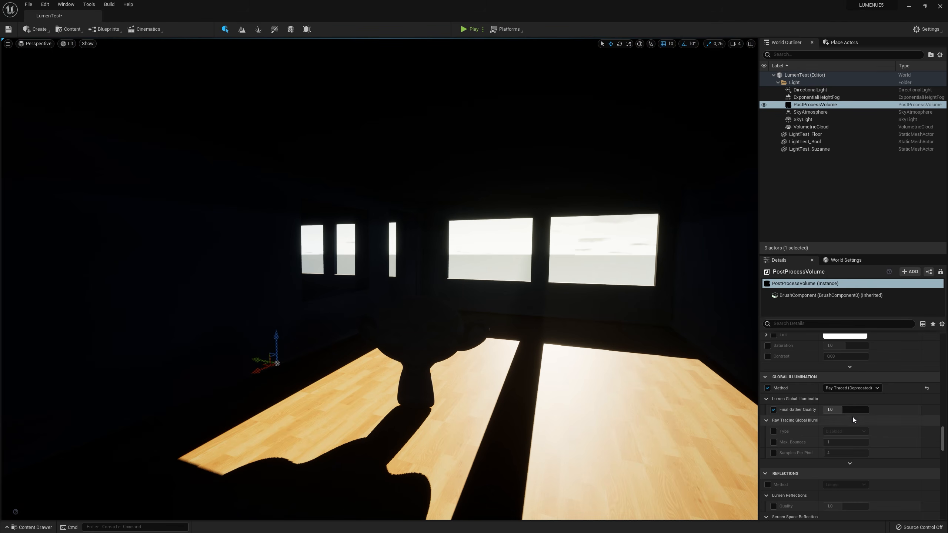
pyautogui.moveTo(550, 360)
pyautogui.mouseDown()
pyautogui.moveTo(550, 348)
pyautogui.moveTo(550, 357)
pyautogui.mouseUp()
# Set the Global Illumination method back to Lumen and inspect the walls and ceiling around the Suzanne mesh
pyautogui.click(852, 389)
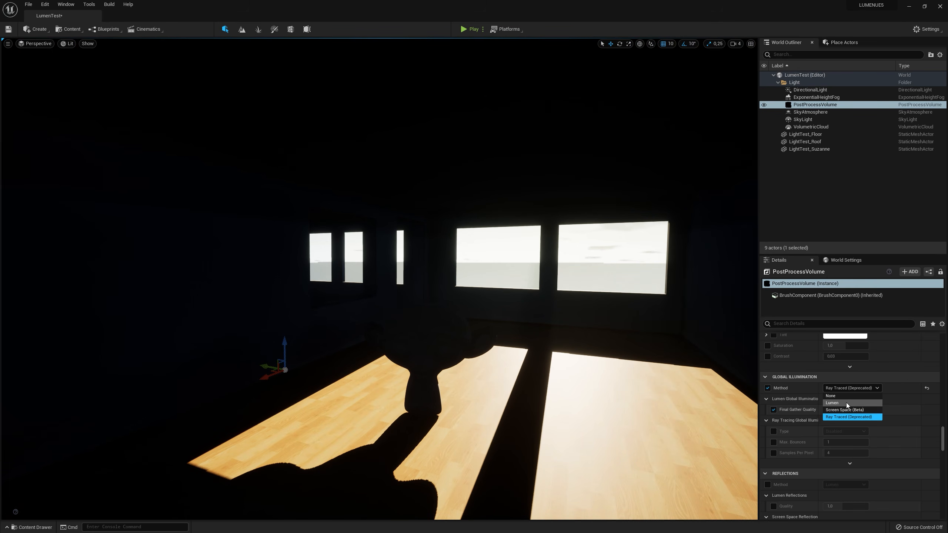
pyautogui.click(846, 403)
pyautogui.moveTo(550, 357); pyautogui.dragTo(551, 350)
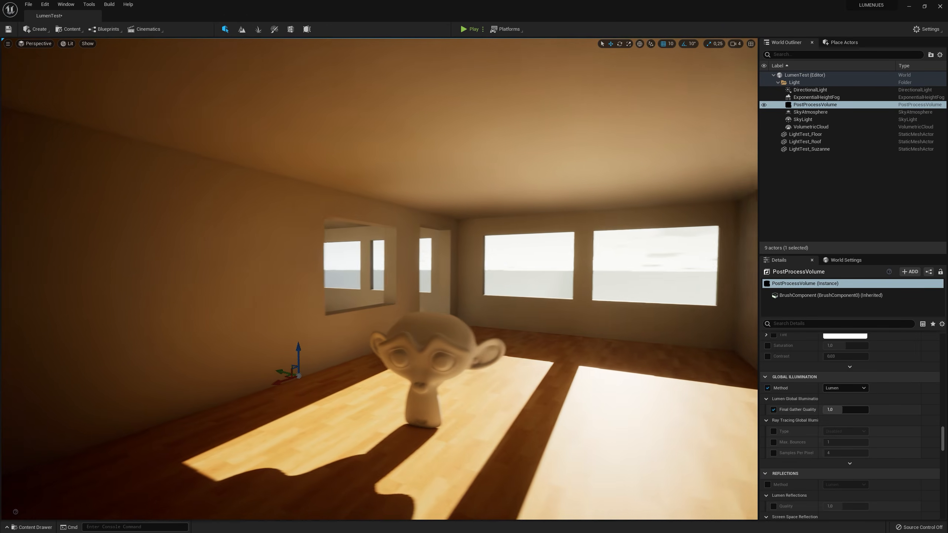
pyautogui.moveTo(631, 396)
pyautogui.mouseDown(button='right')
pyautogui.moveTo(644, 409)
pyautogui.moveTo(606, 365)
pyautogui.moveTo(642, 397)
pyautogui.moveTo(633, 395)
pyautogui.mouseUp(button='right')
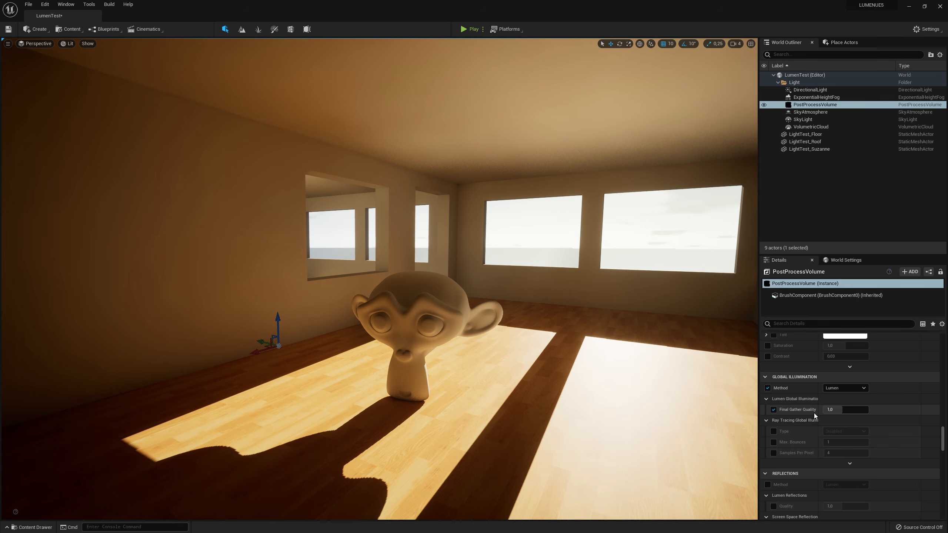
pyautogui.moveTo(481, 367); pyautogui.dragTo(480, 346, button='right')
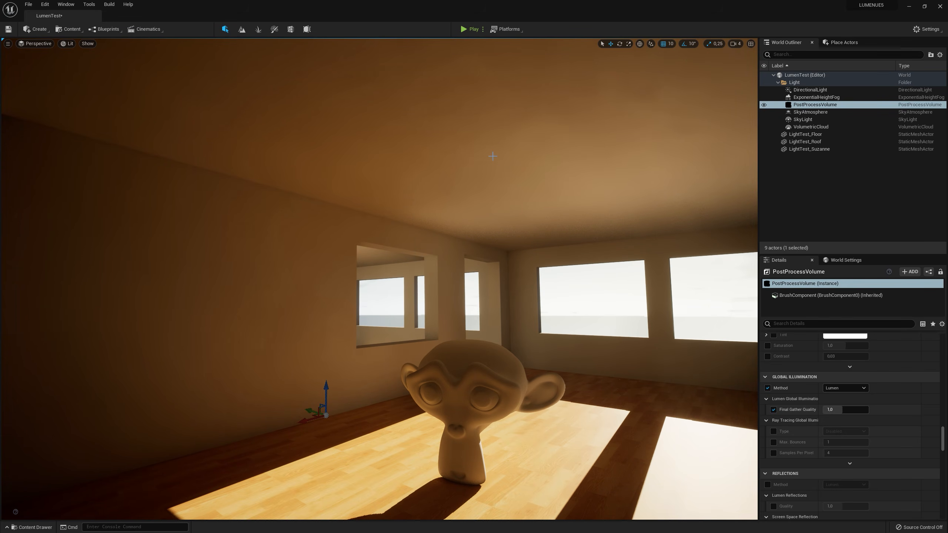
pyautogui.moveTo(437, 286); pyautogui.dragTo(439, 306, button='right')
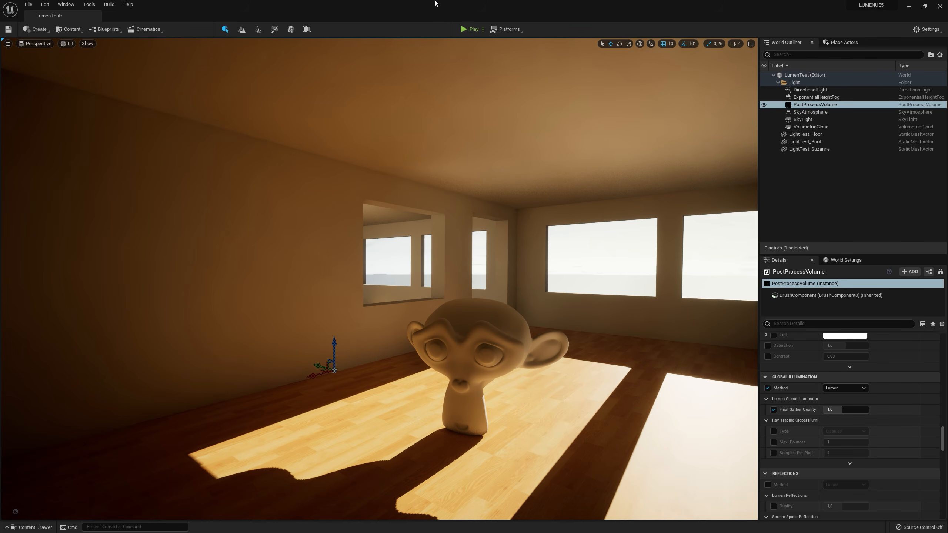
# Play the level and run the character around the room to examine Lumen lighting in motion
pyautogui.click(468, 27)
pyautogui.click(420, 265)
pyautogui.press('w')
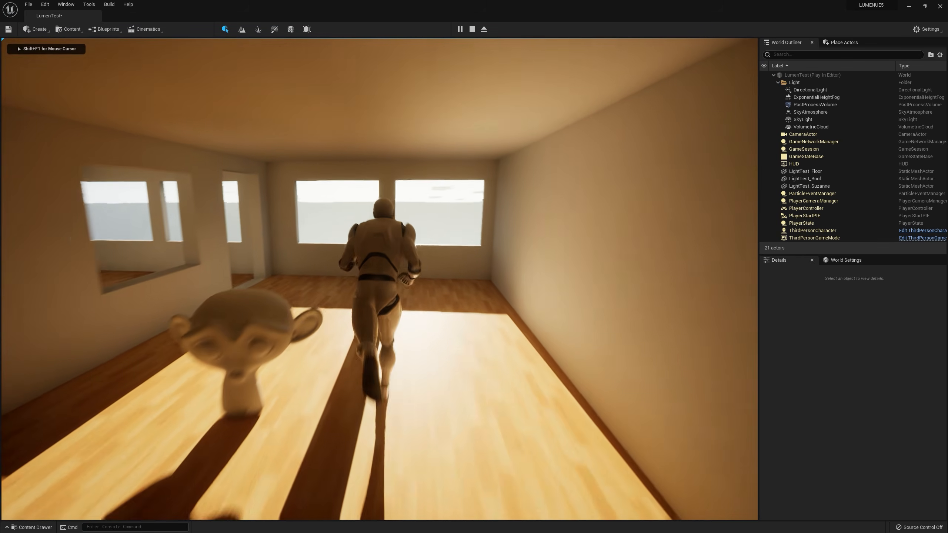
pyautogui.press('a')
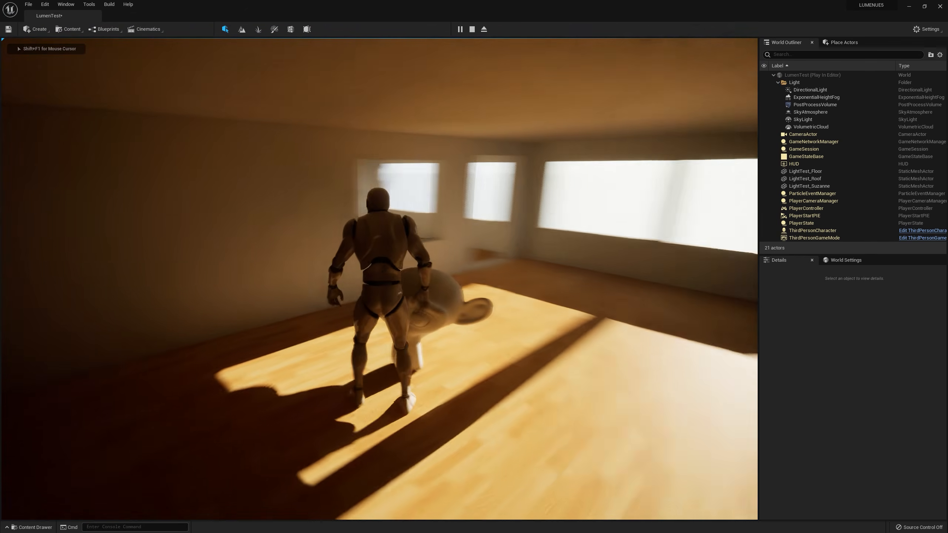
pyautogui.press('s')
pyautogui.press('w')
pyautogui.press('d')
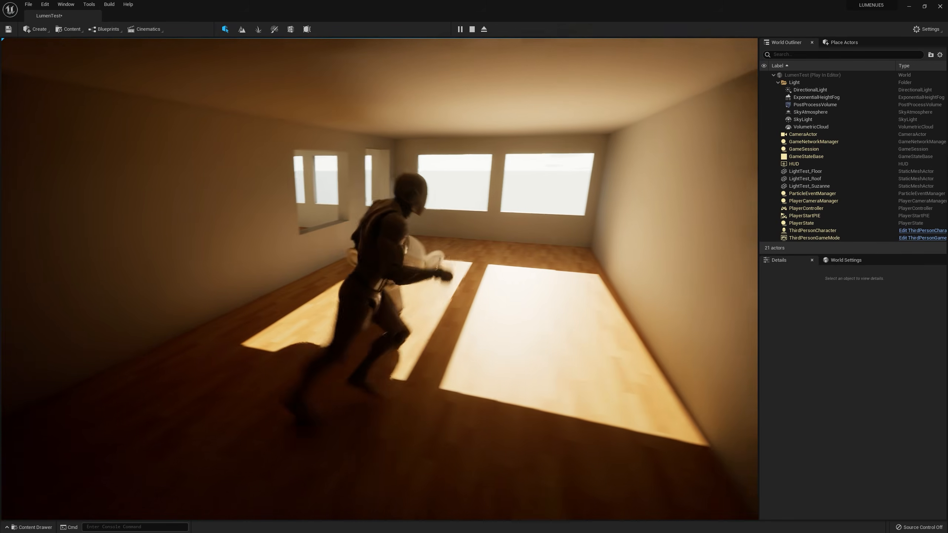
pyautogui.press('w')
pyautogui.press('d')
pyautogui.press('w')
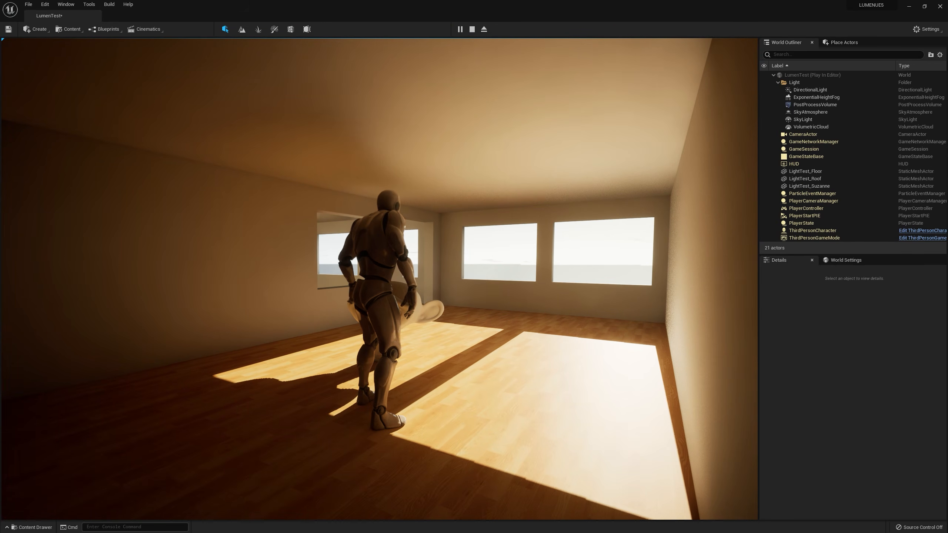
# Run the console command stat gpu to display the GPU timings during play
pyautogui.press('`')
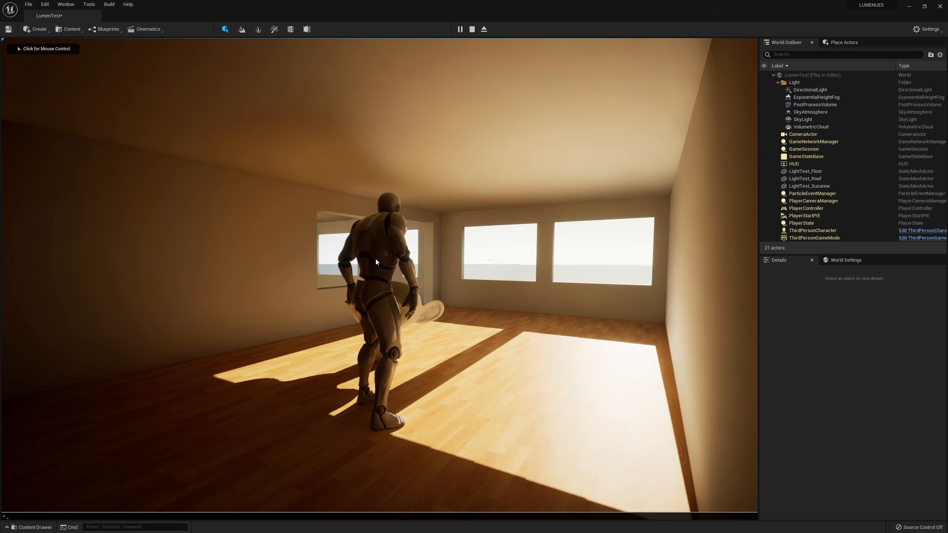
pyautogui.write('stat g')
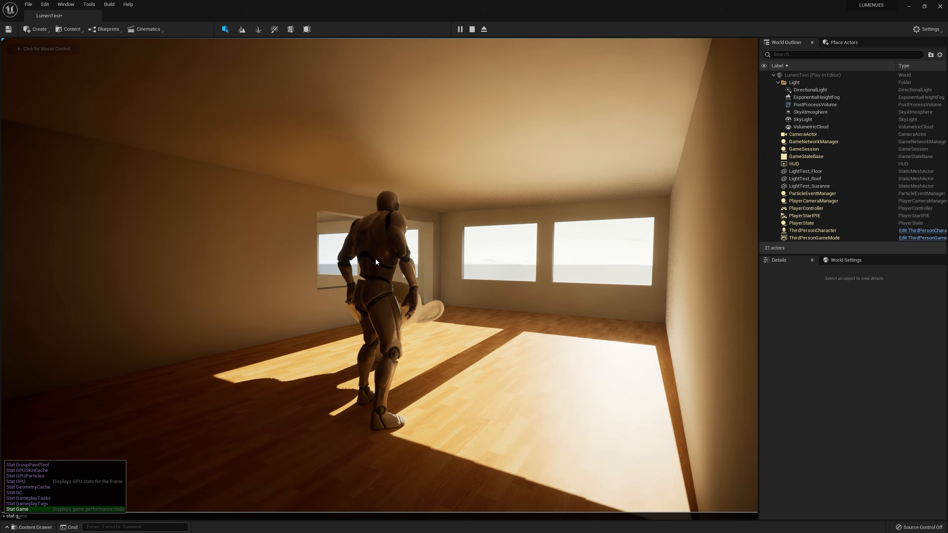
pyautogui.write('pu')
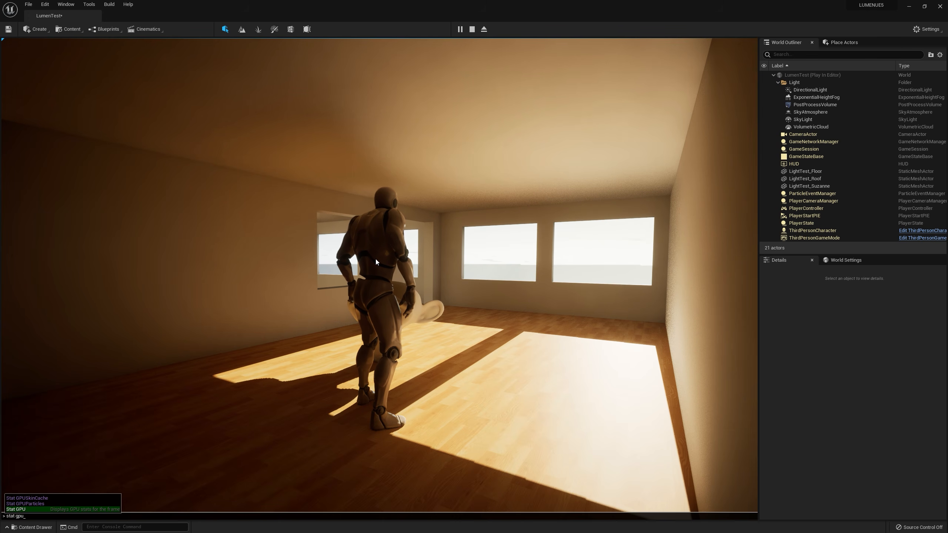
pyautogui.press('Return')
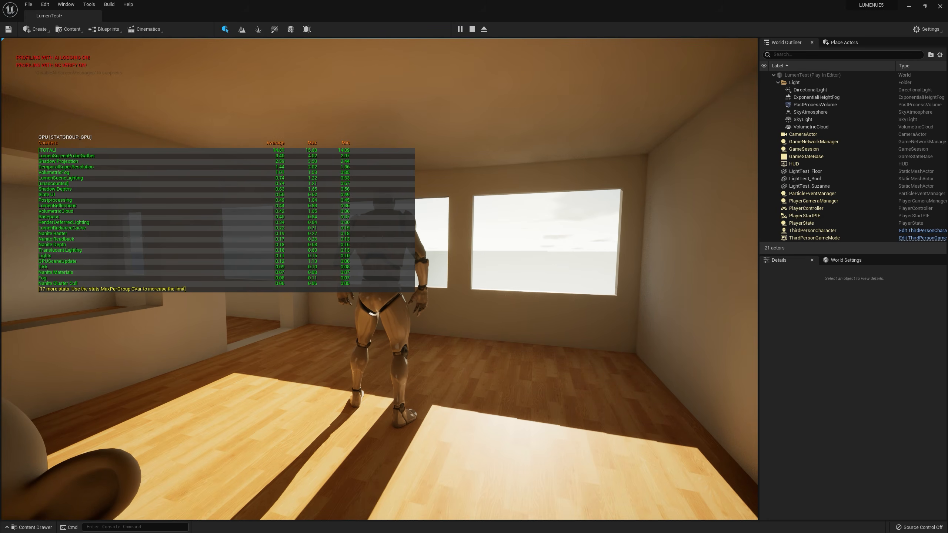
# Move the character through the room to read the GPU timings, and stop the play session
pyautogui.press('s')
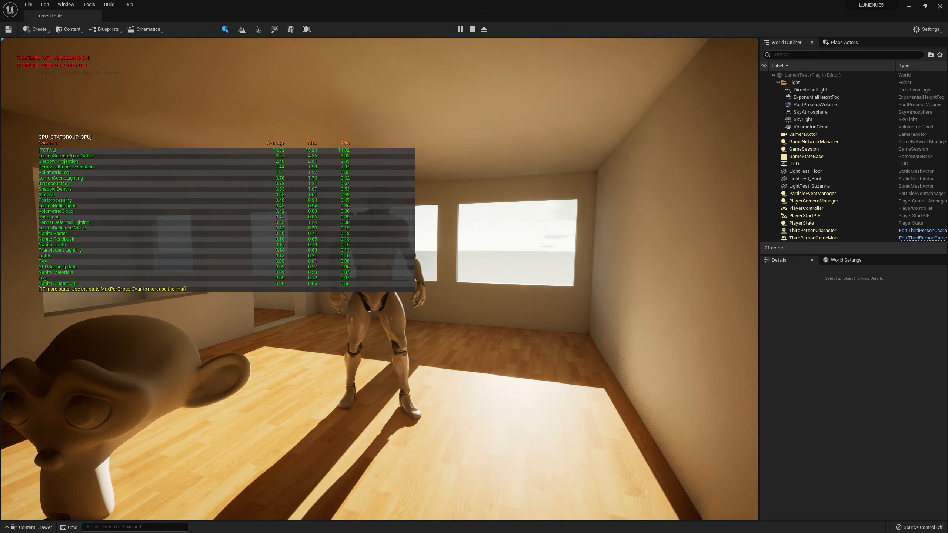
pyautogui.press('s')
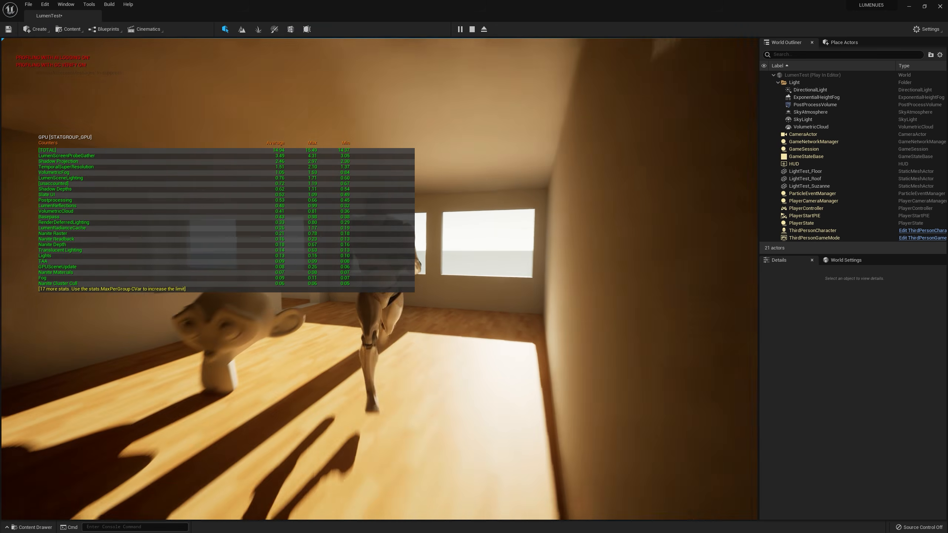
pyautogui.press('Escape')
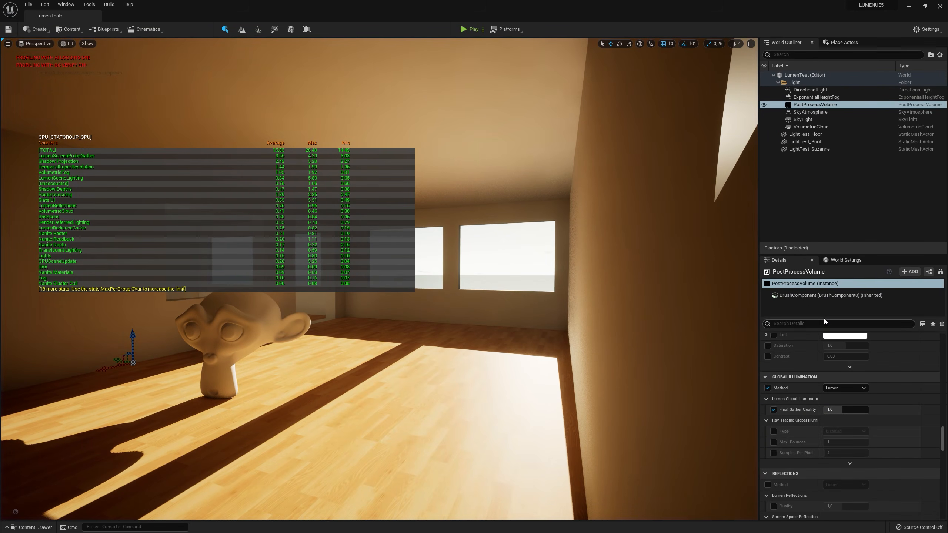
# Set the post process volume's Lumen Final Gather Quality to 5
pyautogui.moveTo(473, 329); pyautogui.dragTo(440, 329, button='right')
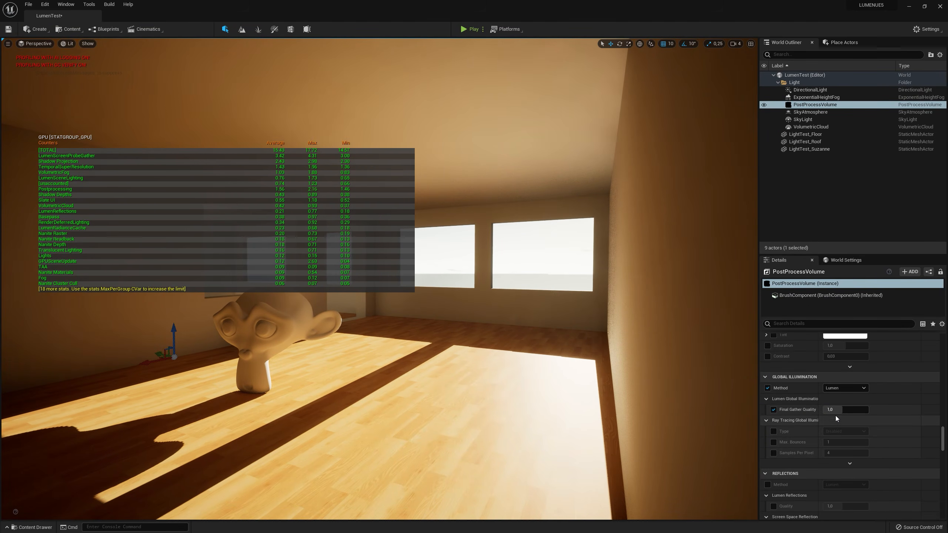
pyautogui.click(843, 413)
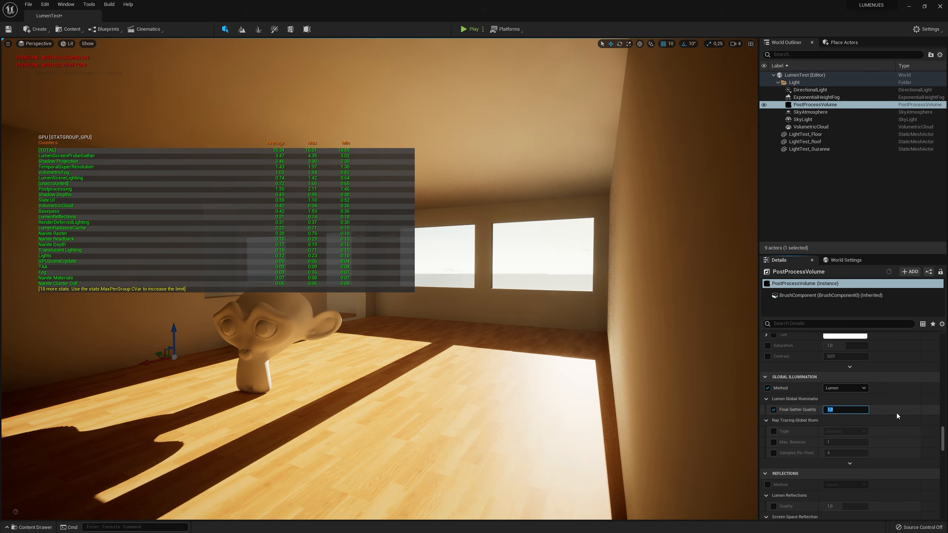
pyautogui.write('5')
pyautogui.press('Return')
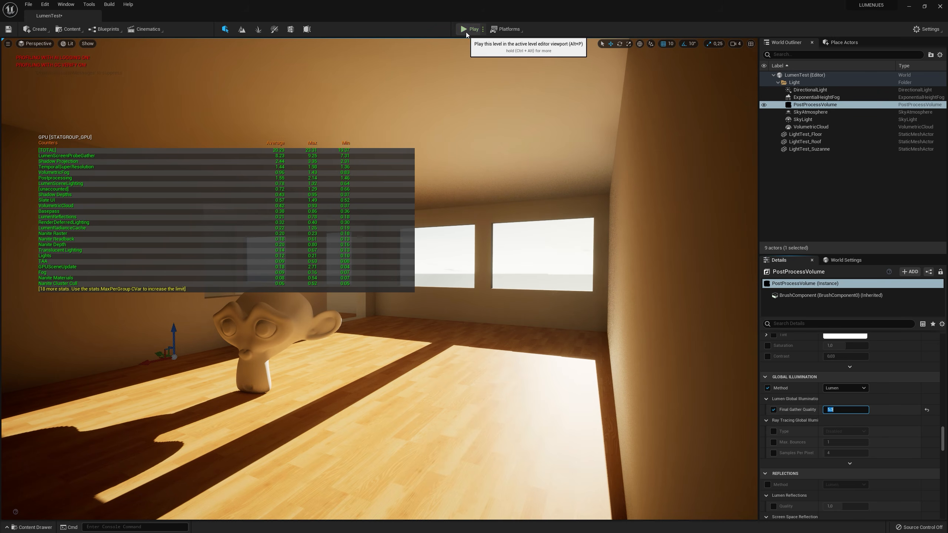
# Play the level and move the character past the Suzanne mesh to check the GPU timings at the new gather quality
pyautogui.click(467, 30)
pyautogui.press('w')
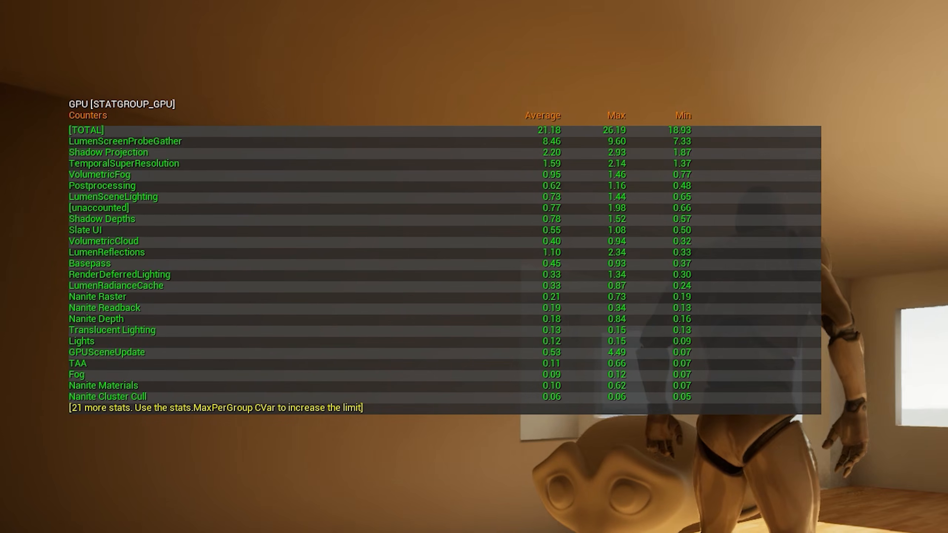
pyautogui.press('w')
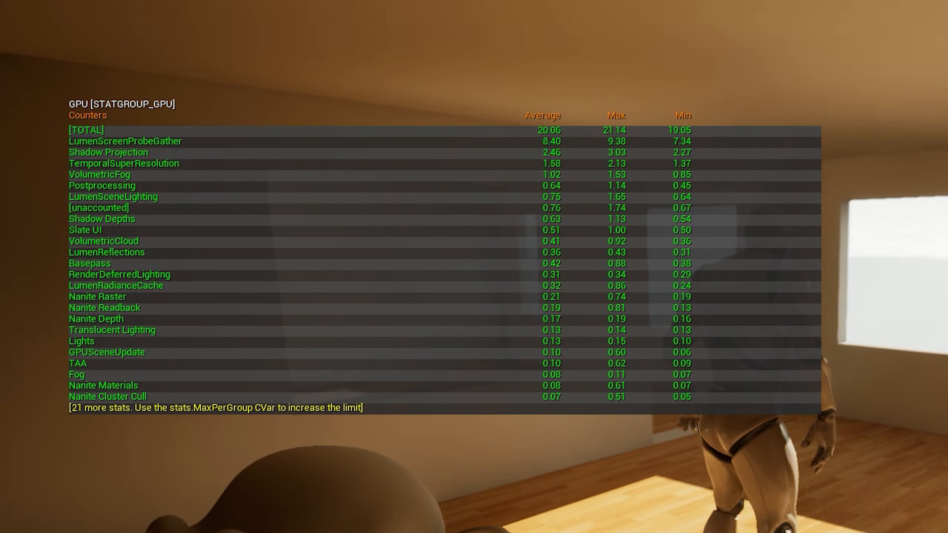
pyautogui.press('w')
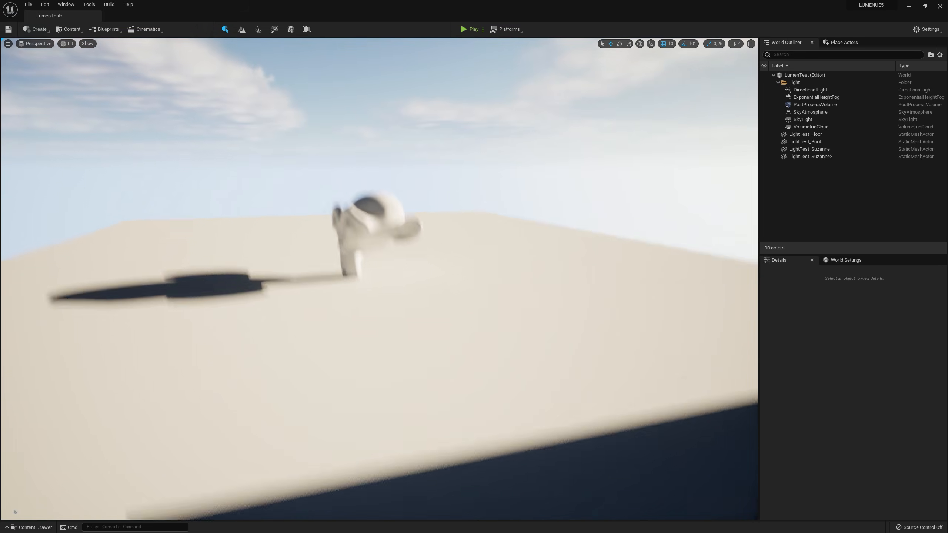
# Play the level outdoors and walk the character around the second Suzanne mesh to examine the shadows on the open surface
pyautogui.press('q')
pyautogui.press('e')
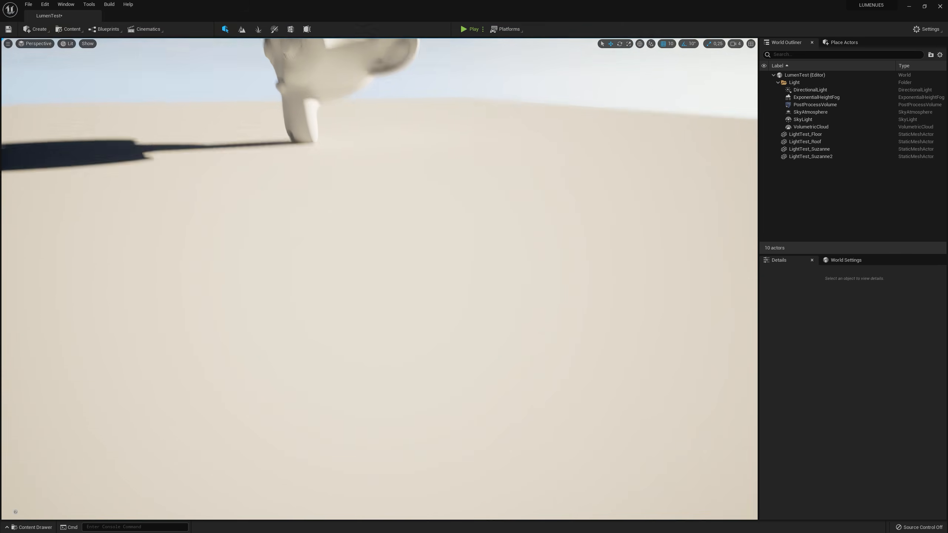
pyautogui.press('s')
pyautogui.moveTo(384, 55); pyautogui.dragTo(384, 54, button='right')
pyautogui.press('w')
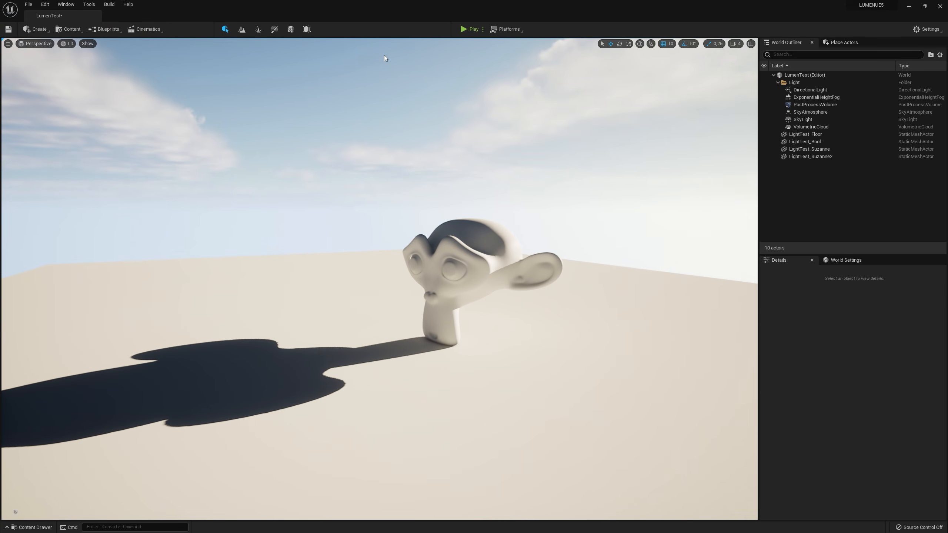
pyautogui.click(465, 29)
pyautogui.press('w')
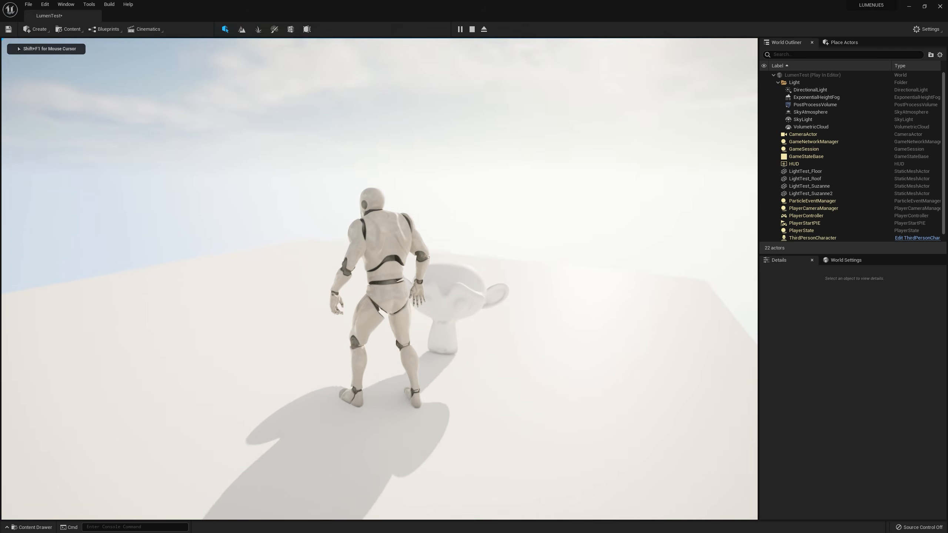
pyautogui.press('s')
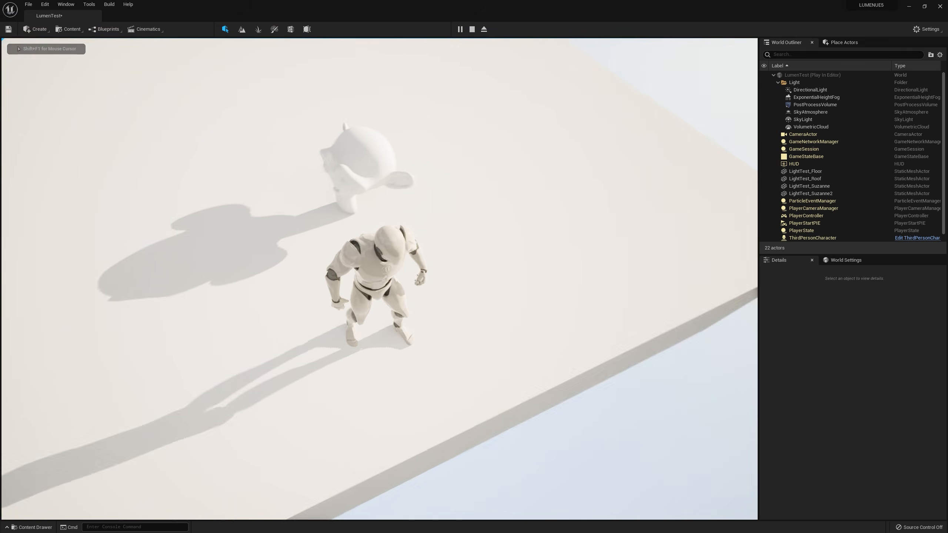
pyautogui.press('d')
pyautogui.press('s')
pyautogui.press('w')
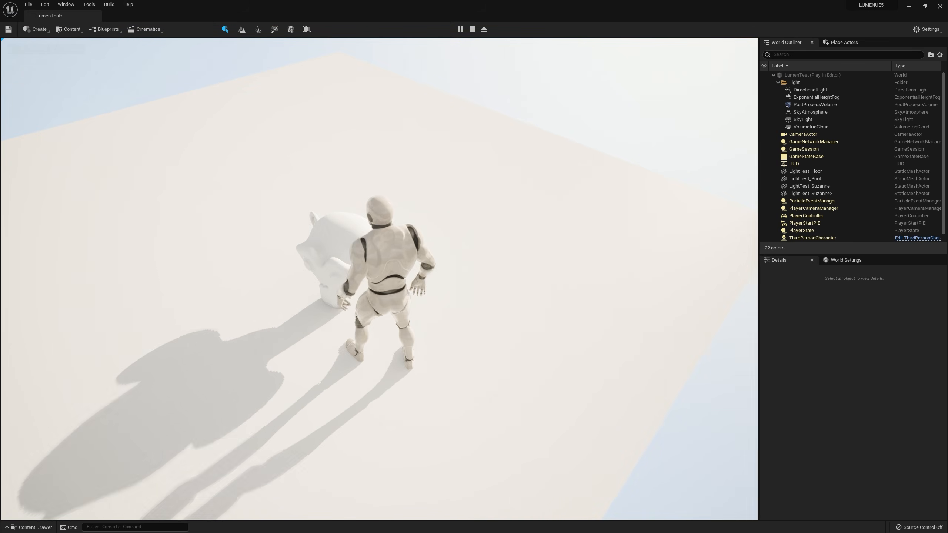
pyautogui.press('Escape')
# Examine the edges of the outdoor Suzanne mesh's shadow from close up and farther away in the editor
pyautogui.moveTo(407, 367); pyautogui.dragTo(396, 441, button='right')
pyautogui.press('a')
pyautogui.press('w')
pyautogui.press('w')
pyautogui.press('s')
pyautogui.press('w')
pyautogui.press('s')
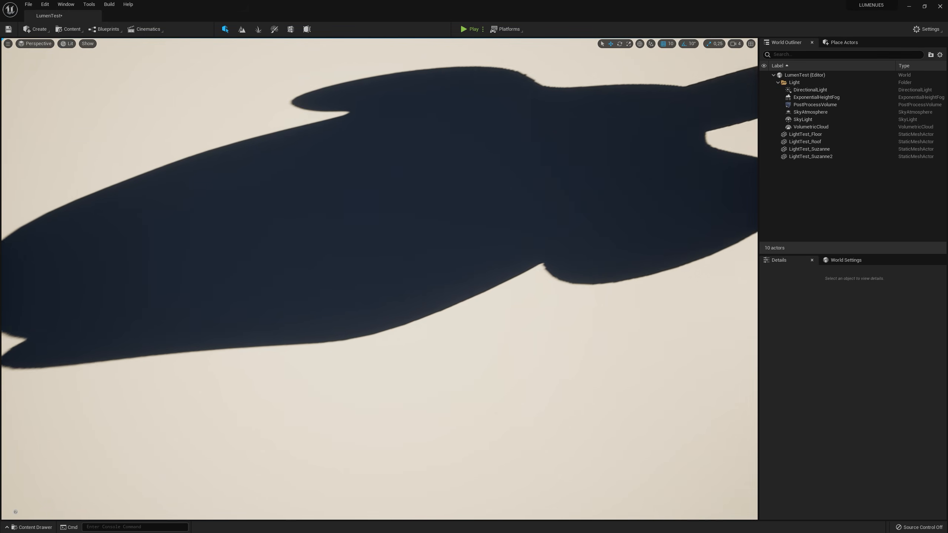
pyautogui.press('s')
pyautogui.moveTo(680, 275)
pyautogui.mouseDown(button='right')
pyautogui.moveTo(642, 269)
pyautogui.moveTo(679, 275)
pyautogui.mouseUp(button='right')
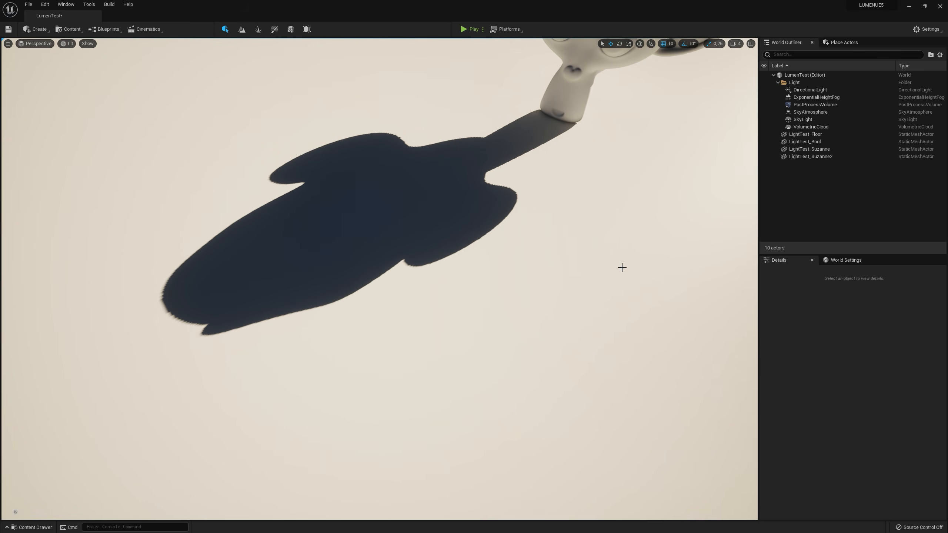
# Set the directional light's Source Angle to 3.72 and briefly play the level to check the shadow softness
pyautogui.click(819, 89)
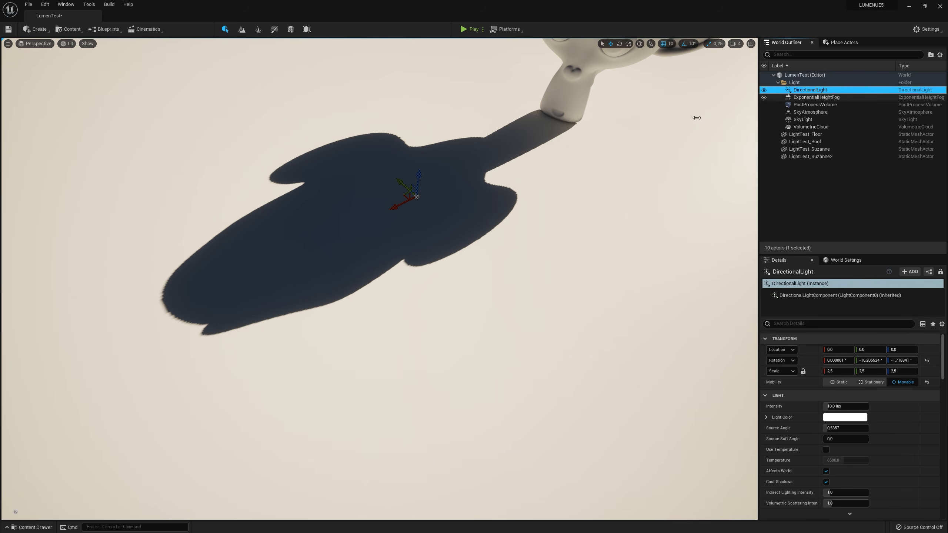
pyautogui.scroll(-2, 942, 357)
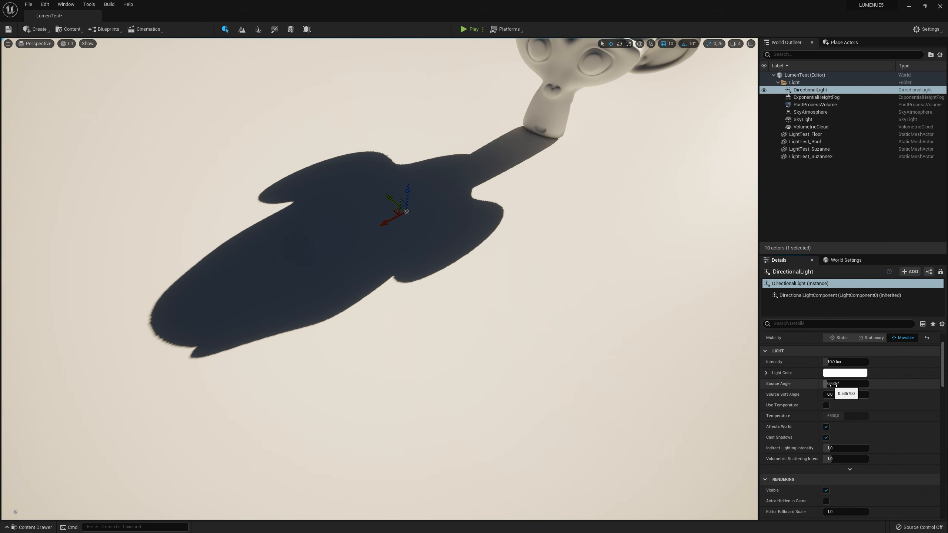
pyautogui.moveTo(824, 384); pyautogui.dragTo(857, 384)
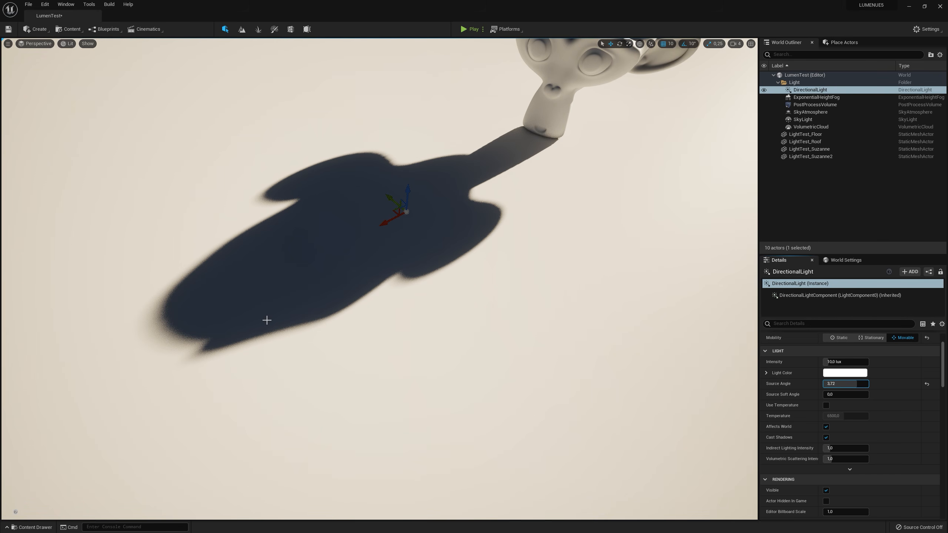
pyautogui.click(468, 30)
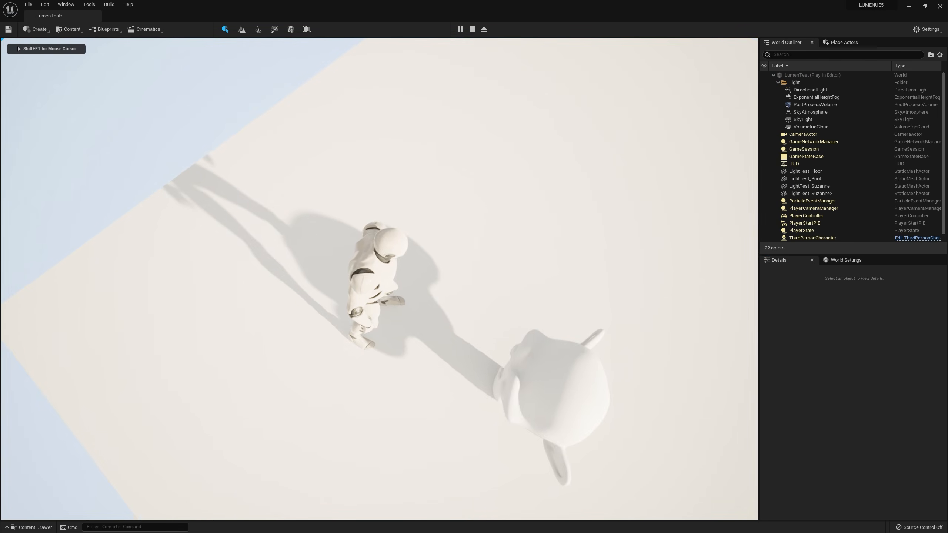
pyautogui.press('Escape')
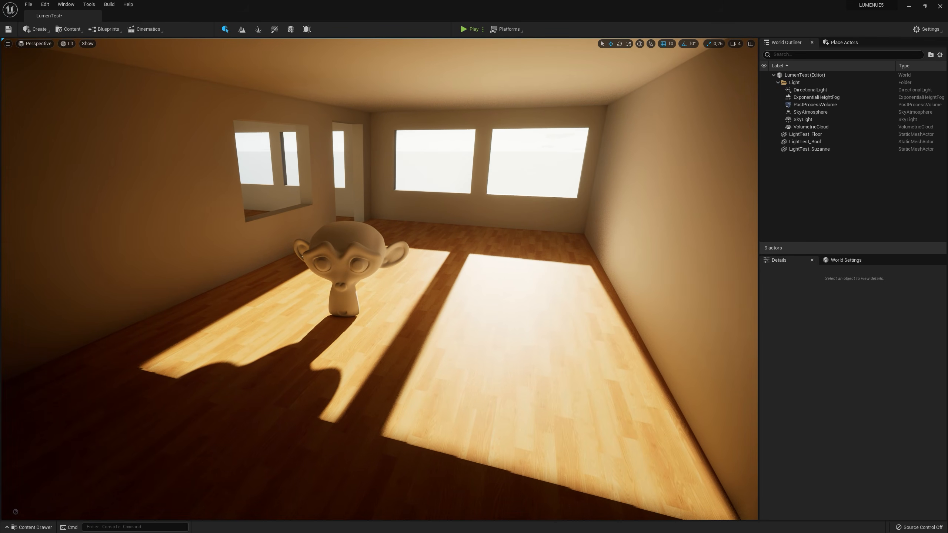
# Inspect the interior room's sunlight patches, shadow edges and bounced light around the Suzanne mesh
pyautogui.moveTo(380, 279); pyautogui.dragTo(379, 279, button='right')
pyautogui.moveTo(485, 334); pyautogui.dragTo(485, 334, button='right')
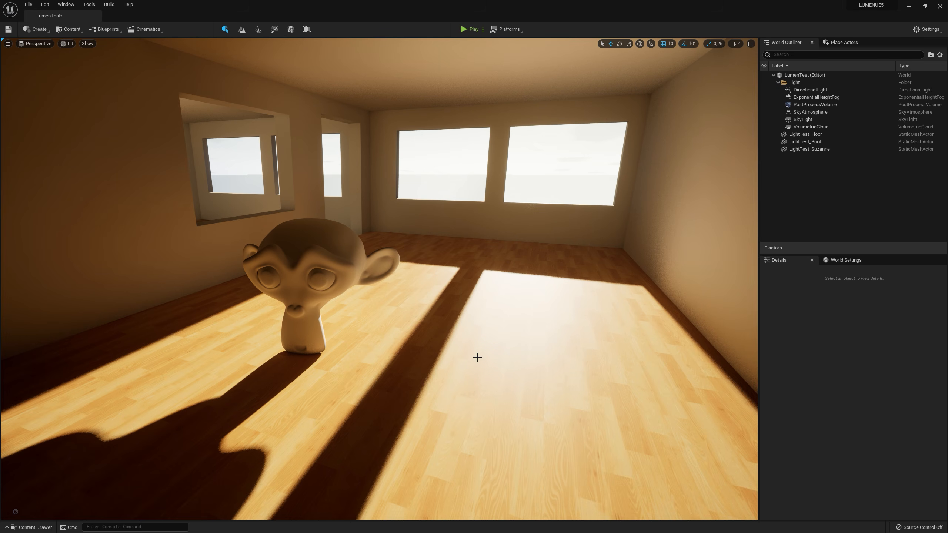
pyautogui.moveTo(477, 358); pyautogui.dragTo(478, 357, button='right')
pyautogui.press('s')
pyautogui.press('q')
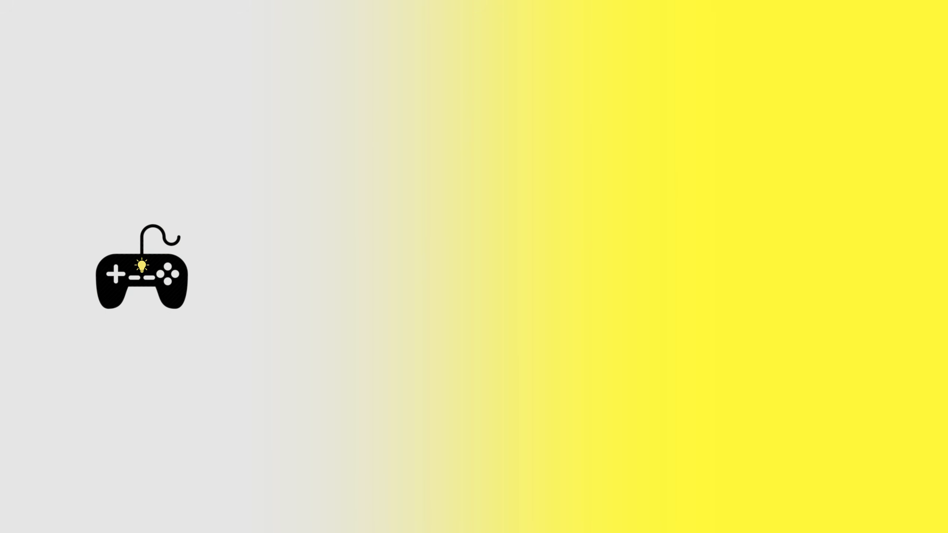